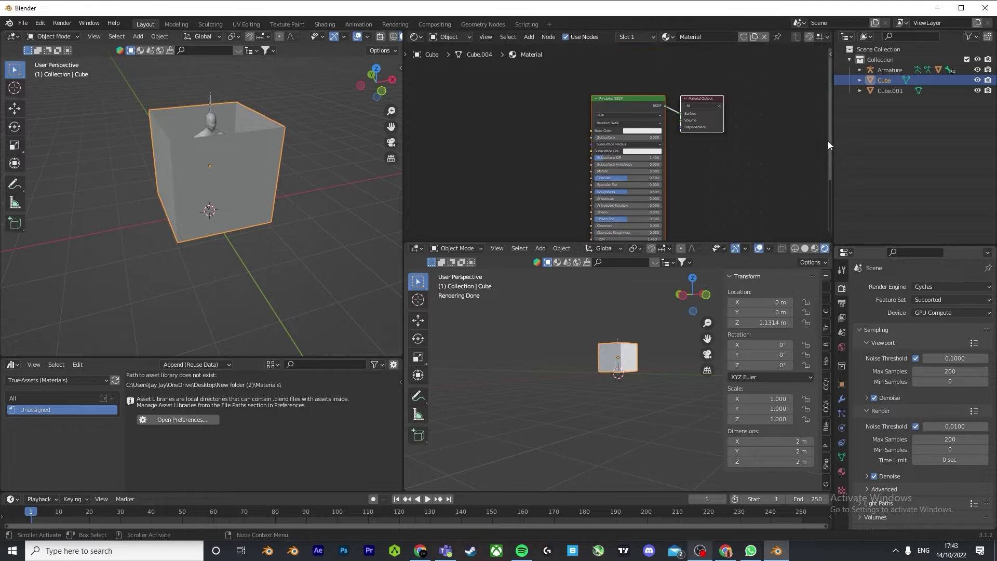
# Step: Add an image texture with mapping and texture coordinate nodes to the cube's Principled BSDF and load wallpaper.jpg
pyautogui.scroll(4, 737, 120)
pyautogui.click(647, 99)
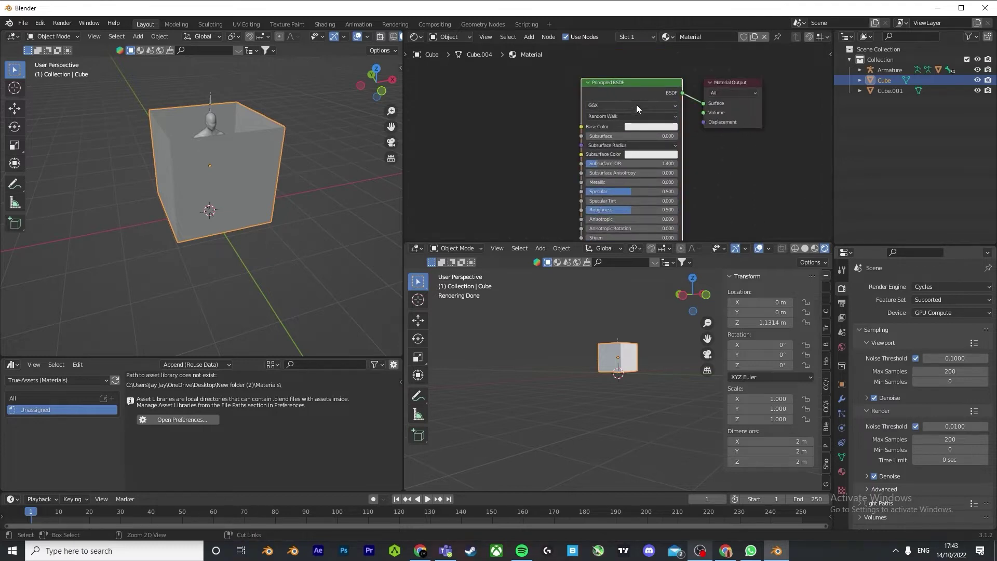
pyautogui.hotkey('ctrl', 't')
pyautogui.moveTo(565, 180); pyautogui.dragTo(517, 165)
pyautogui.click(522, 190)
pyautogui.click(307, 237)
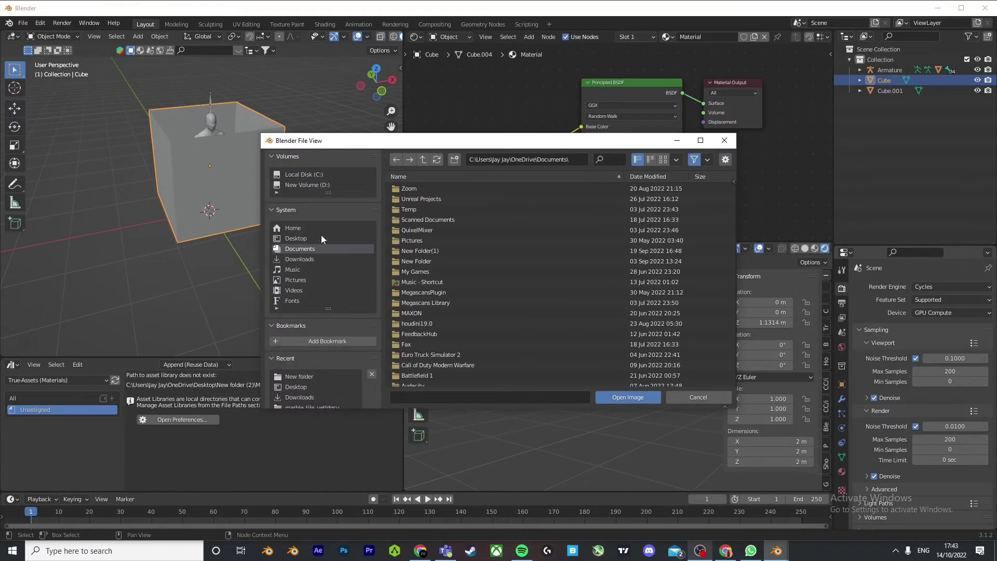
pyautogui.doubleClick(434, 201)
pyautogui.click(441, 188)
pyautogui.doubleClick(442, 188)
# Step: Add a Value node and connect it to the Scale input of the wallpaper's Mapping node
pyautogui.hotkey('shift', 'a')
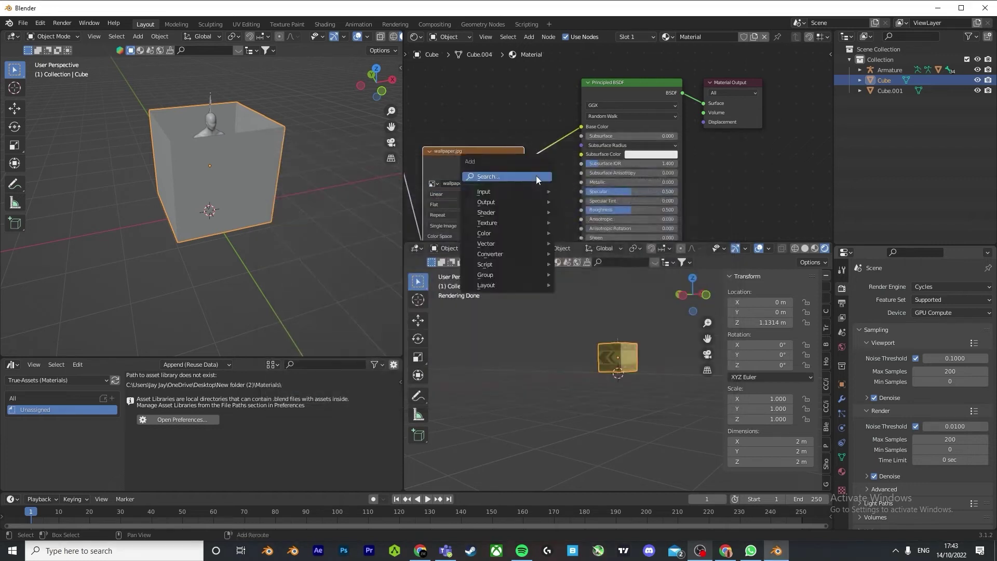
pyautogui.click(536, 177)
pyautogui.write('va')
pyautogui.press('Return')
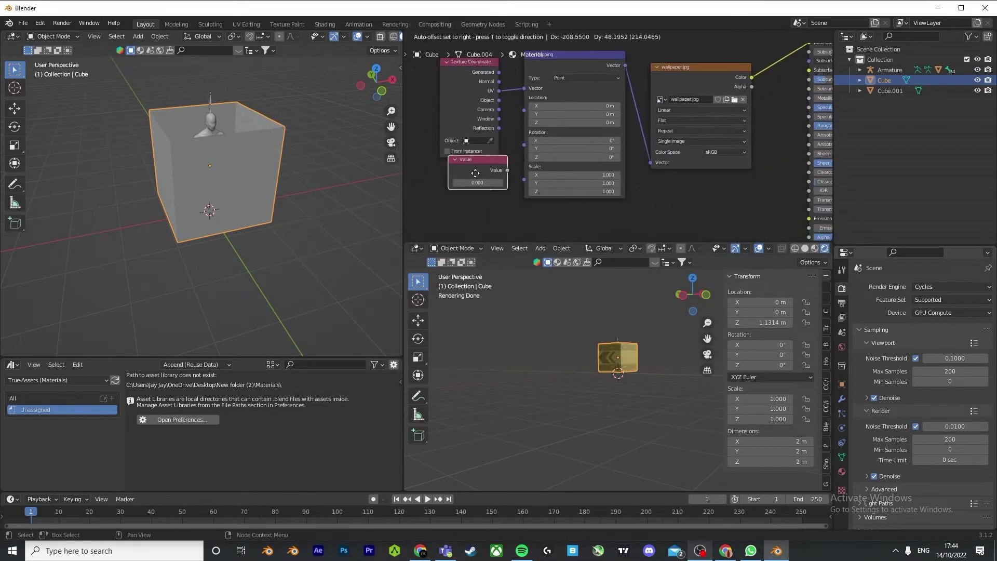
pyautogui.click(467, 184)
pyautogui.moveTo(499, 184); pyautogui.dragTo(524, 166)
# Step: Insert an RGB Curves node between the wallpaper image and Base Color, and raise its curve to brighten the colour
pyautogui.hotkey('shift', 'a')
pyautogui.click(695, 185)
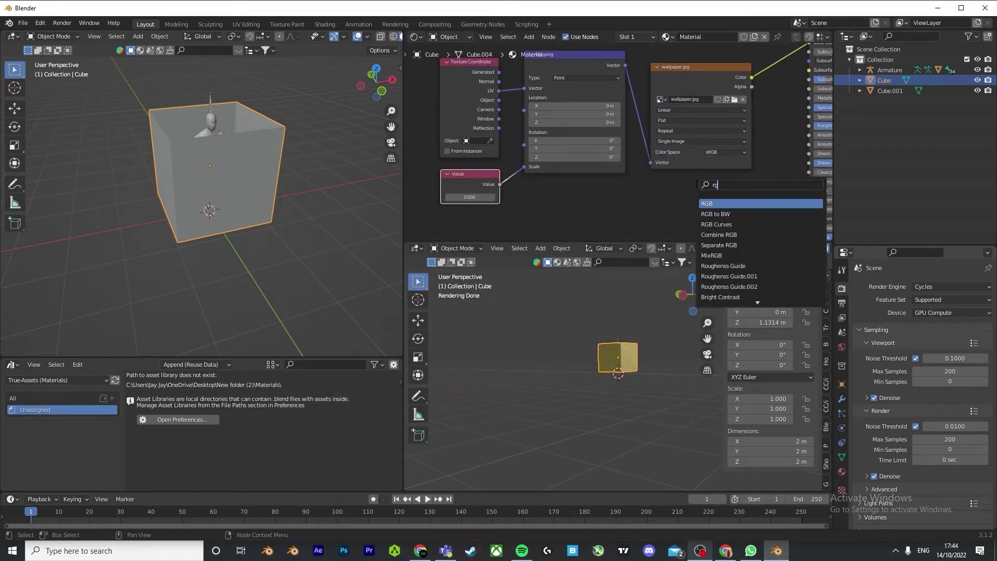
pyautogui.click(721, 224)
pyautogui.click(773, 91)
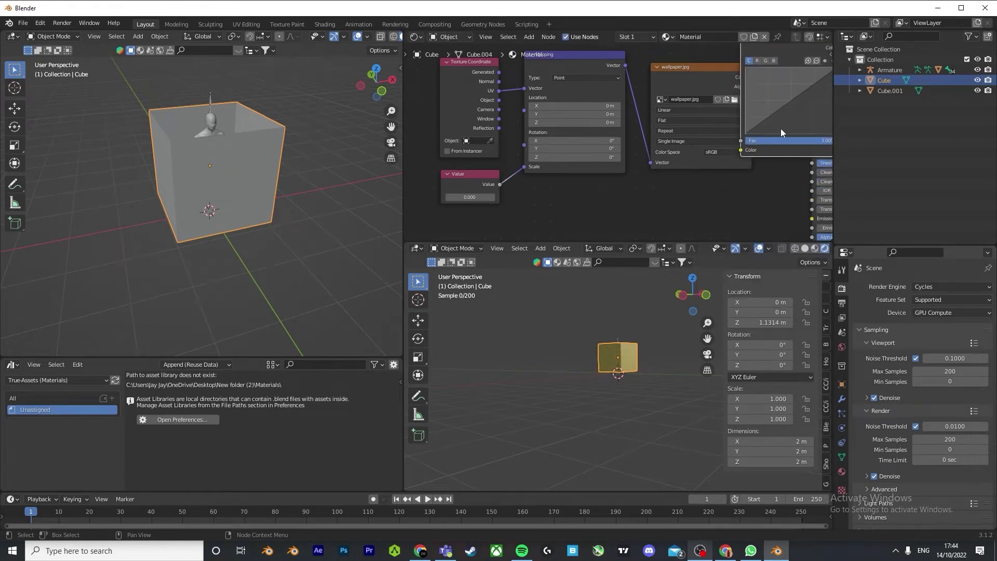
pyautogui.scroll(-3, 786, 150)
pyautogui.moveTo(787, 150); pyautogui.dragTo(679, 150, button='middle')
pyautogui.moveTo(666, 120); pyautogui.dragTo(666, 99)
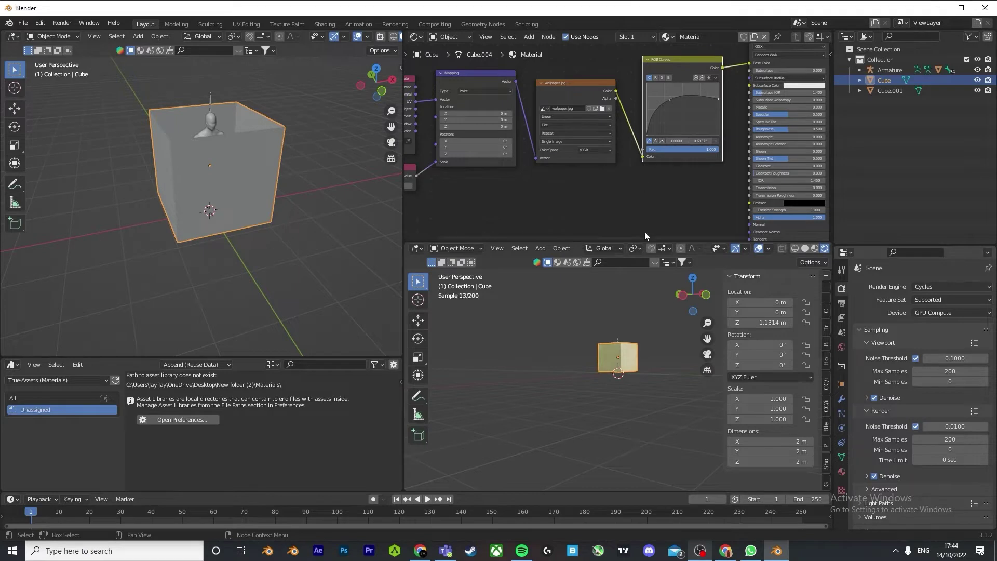
# Step: Set the number in the Value node that drives the wallpaper's mapping scale
pyautogui.scroll(-1, 422, 187)
pyautogui.press('Return')
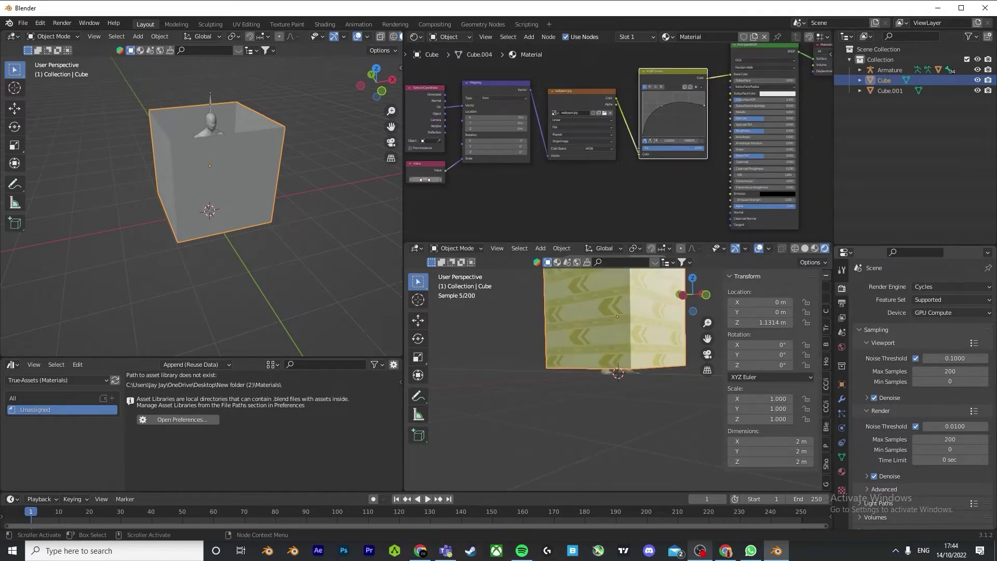
pyautogui.scroll(-3, 568, 325)
# Step: Select all the cube's faces in Edit Mode and unwrap their UVs
pyautogui.rightClick(590, 334)
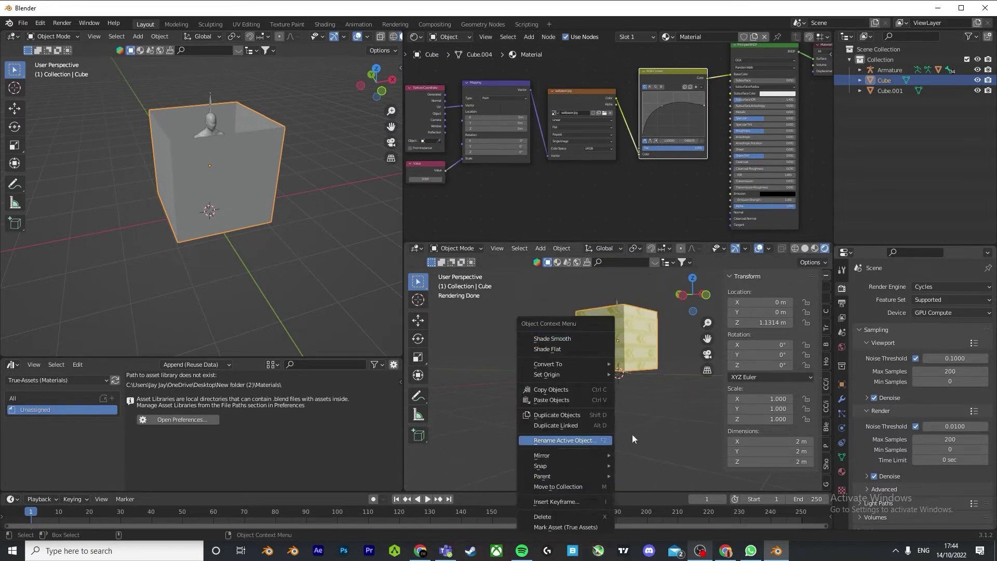
pyautogui.press('Escape')
pyautogui.click(456, 248)
pyautogui.click(453, 276)
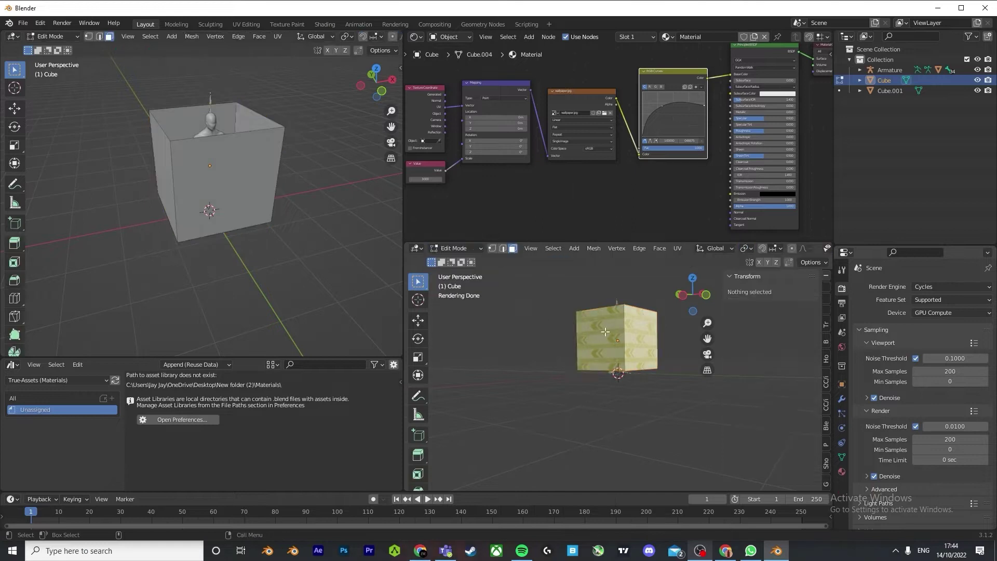
pyautogui.rightClick(574, 317)
pyautogui.moveTo(711, 433); pyautogui.dragTo(537, 275)
pyautogui.moveTo(537, 275); pyautogui.dragTo(547, 317, button='middle')
pyautogui.keyDown('shift'); pyautogui.click(639, 325); pyautogui.keyUp('shift')
pyautogui.rightClick(547, 317)
pyautogui.moveTo(566, 419)
pyautogui.click(647, 417)
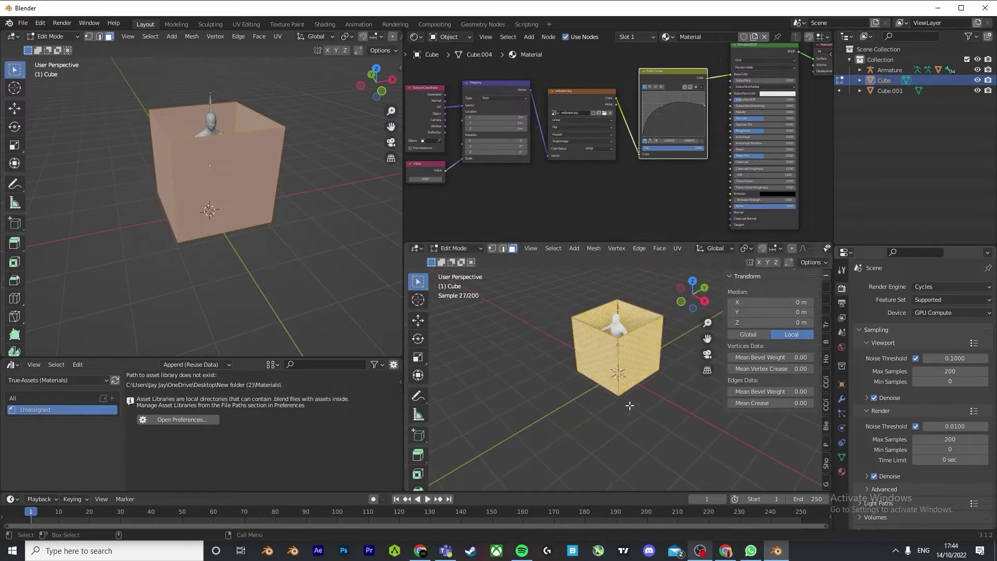
# Step: Return the cube to Object Mode and switch the asset browser area to the UV Editor
pyautogui.click(459, 250)
pyautogui.click(453, 264)
pyautogui.click(34, 364)
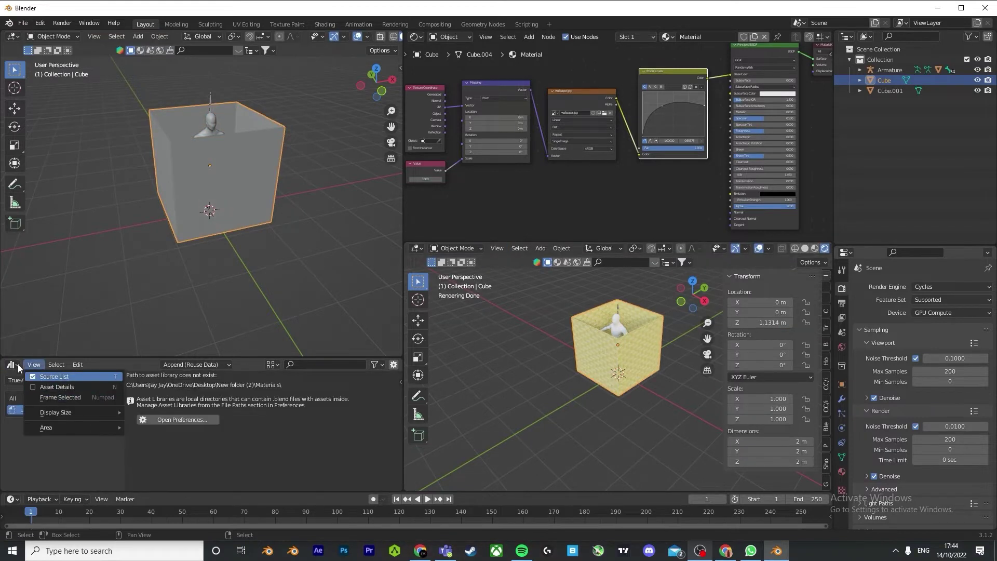
pyautogui.click(17, 364)
pyautogui.click(55, 416)
# Step: Rotate the cube's UVs in Edit Mode so the wallpaper pattern runs upright, and return to Object Mode
pyautogui.click(453, 249)
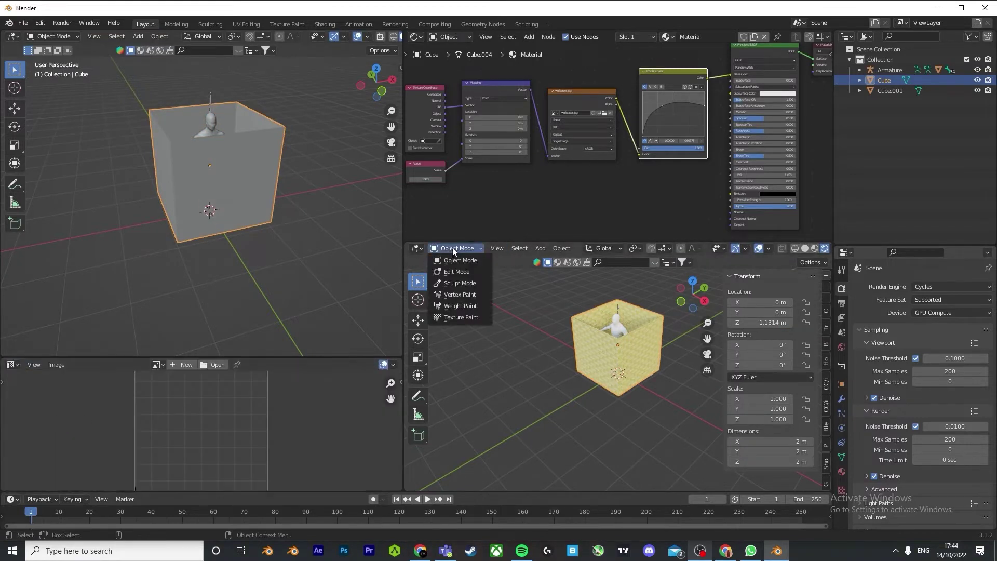
pyautogui.click(460, 272)
pyautogui.scroll(-6, 247, 443)
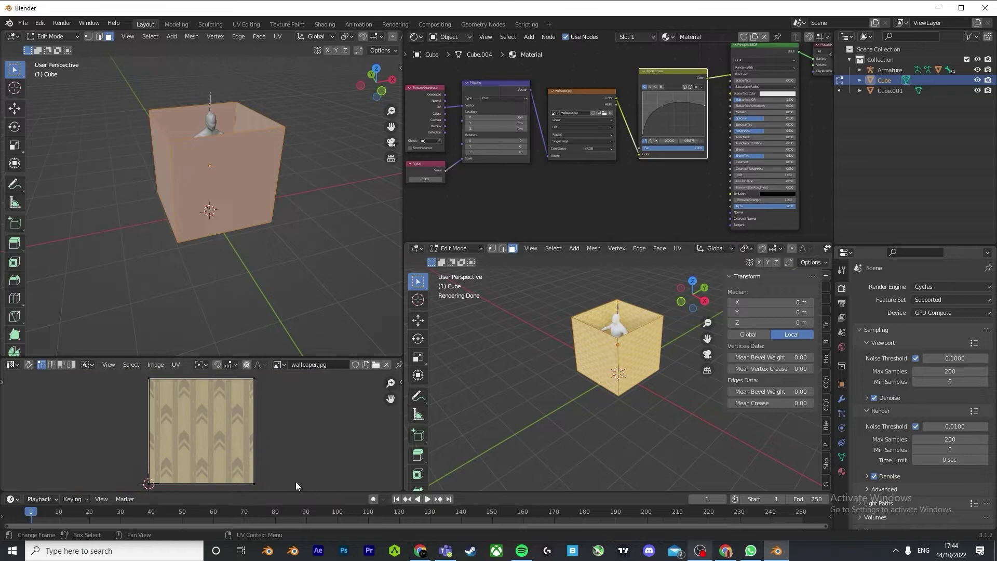
pyautogui.press('r')
pyautogui.click(94, 382)
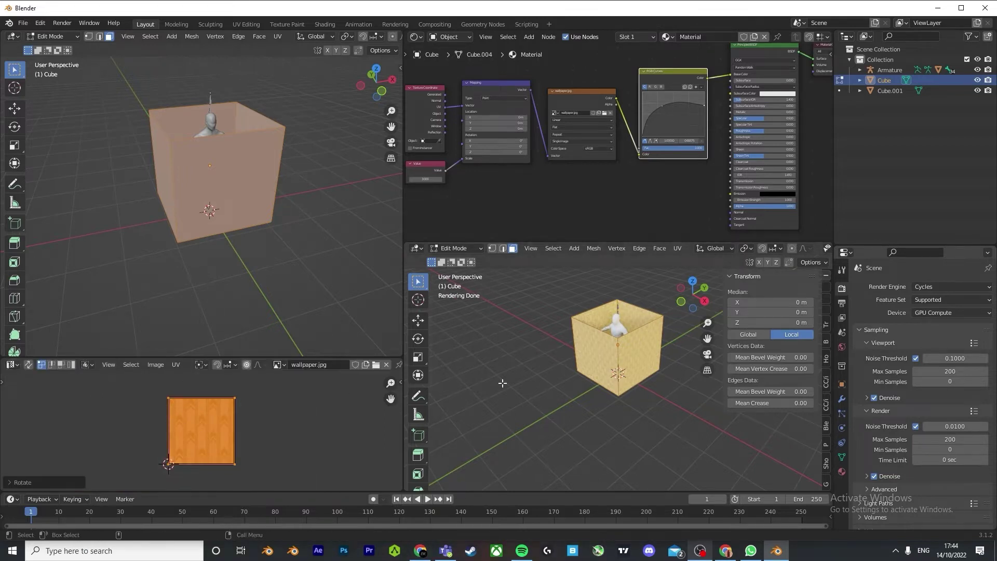
pyautogui.scroll(5, 583, 343)
pyautogui.click(470, 249)
pyautogui.click(475, 258)
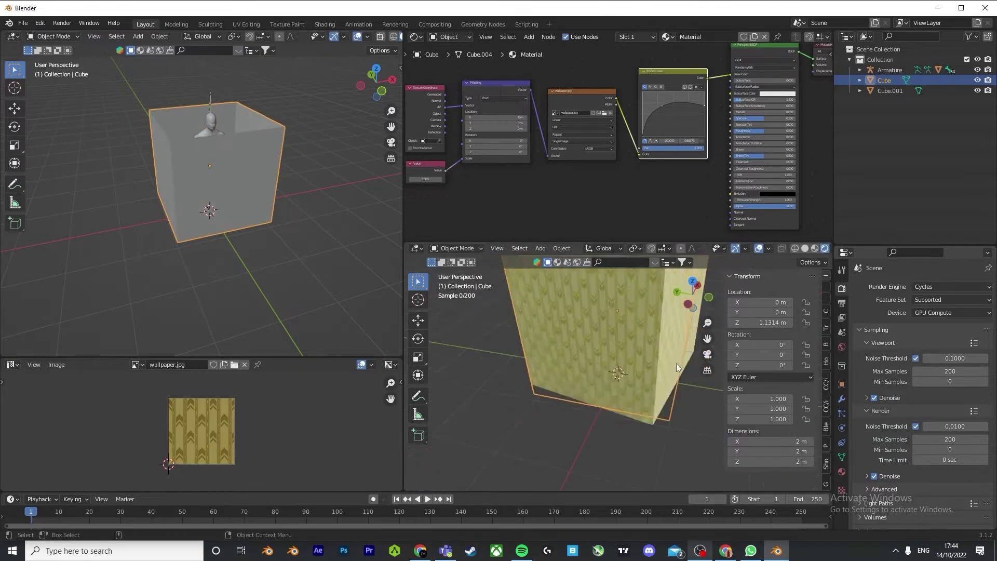
# Step: Add a plane at the base of the box and give it a new material
pyautogui.hotkey('shift', 'a')
pyautogui.moveTo(685, 307)
pyautogui.click(731, 308)
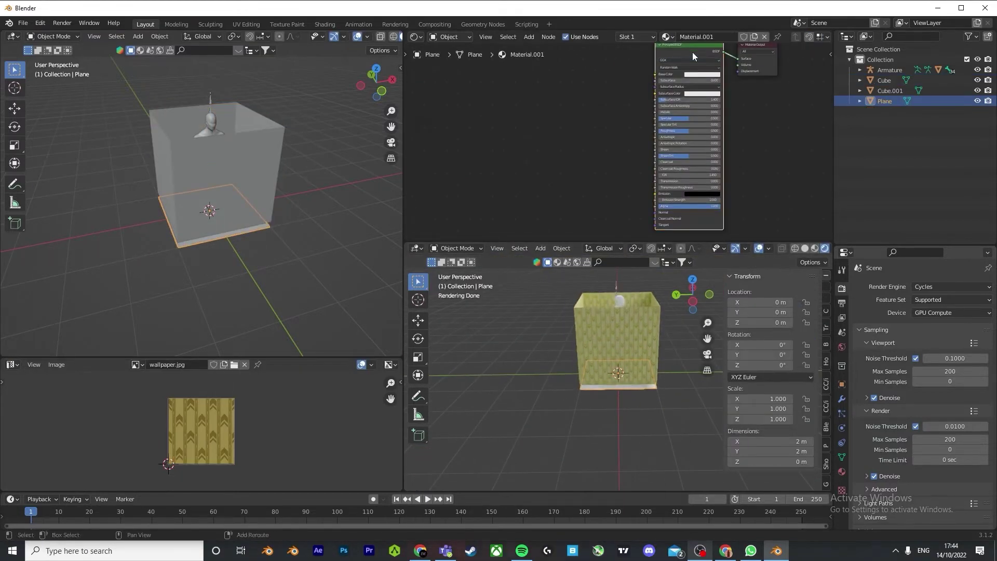
# Step: Add an image texture with mapping nodes to the plane's material, load the carpet image and move the nodes away from the shader
pyautogui.hotkey('ctrl', 't')
pyautogui.click(649, 129)
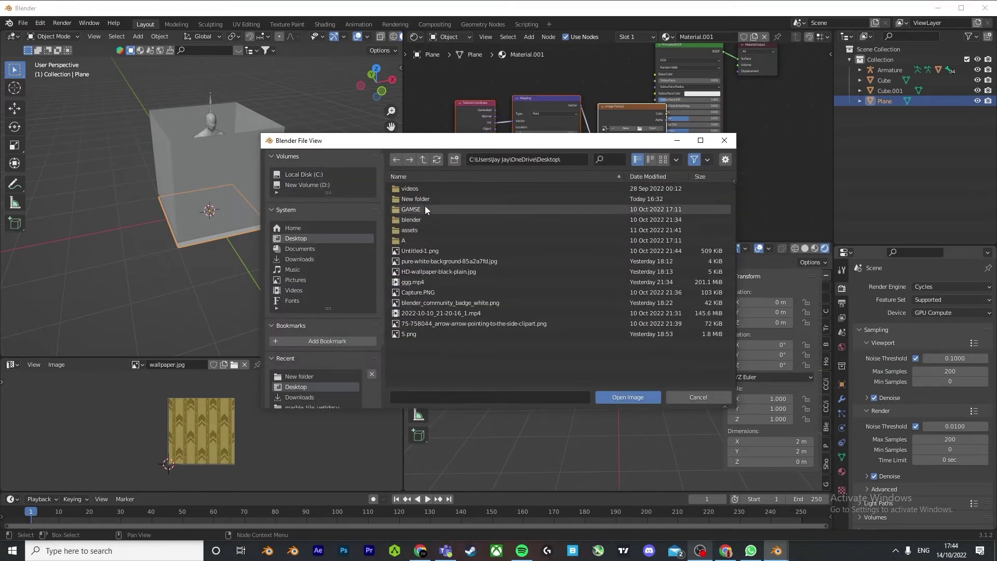
pyautogui.doubleClick(432, 200)
pyautogui.doubleClick(468, 201)
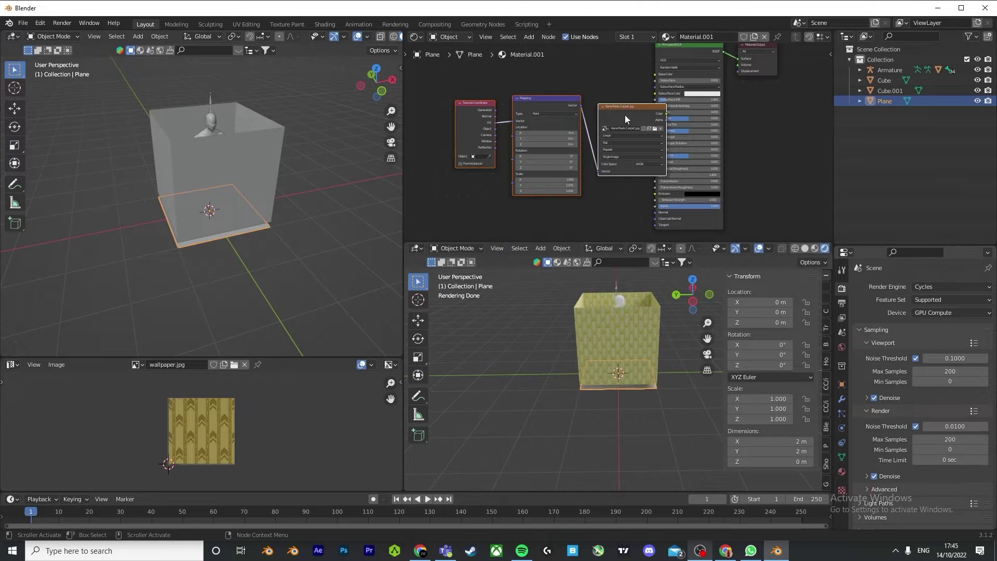
pyautogui.moveTo(625, 115); pyautogui.dragTo(552, 101)
# Step: Add a Value node beside the carpet's Mapping node
pyautogui.hotkey('shift', 'a')
pyautogui.click(615, 175)
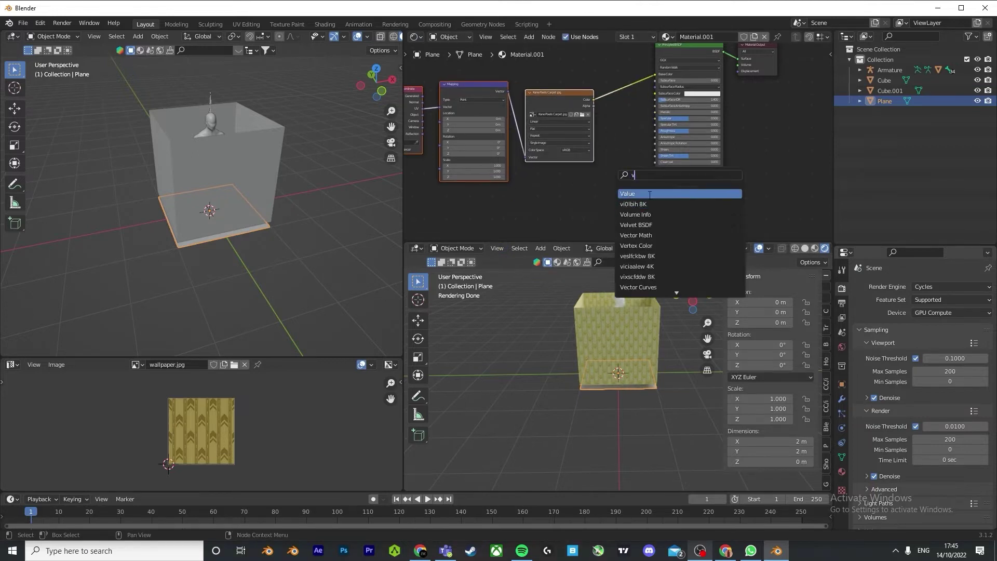
pyautogui.click(649, 195)
pyautogui.click(443, 184)
# Step: Add a Bump node between the carpet image and the shader's Normal input, and drive the Mapping scale with the Value node
pyautogui.hotkey('shift', 'a')
pyautogui.click(585, 199)
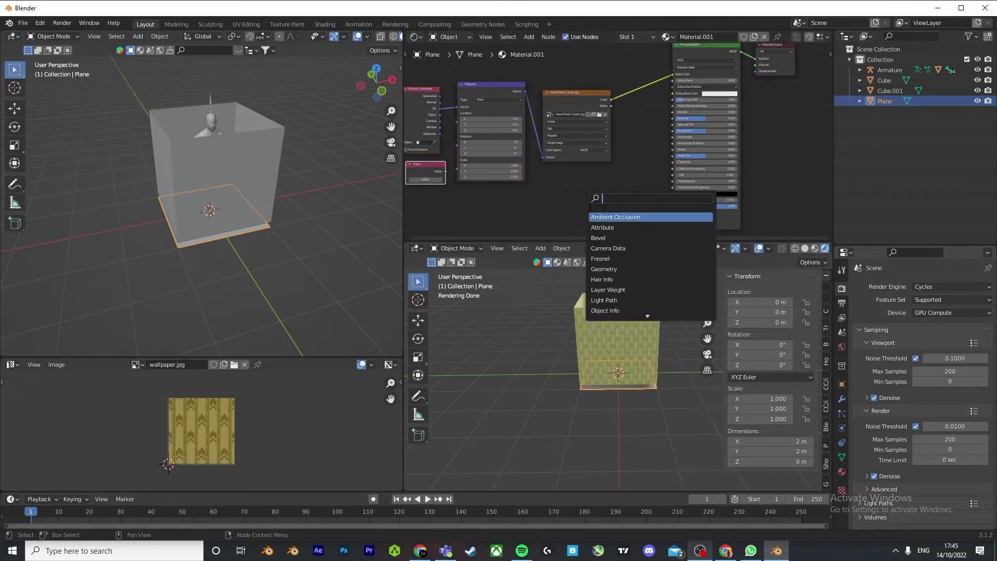
pyautogui.click(610, 217)
pyautogui.click(622, 195)
pyautogui.hotkey('shift', 'a')
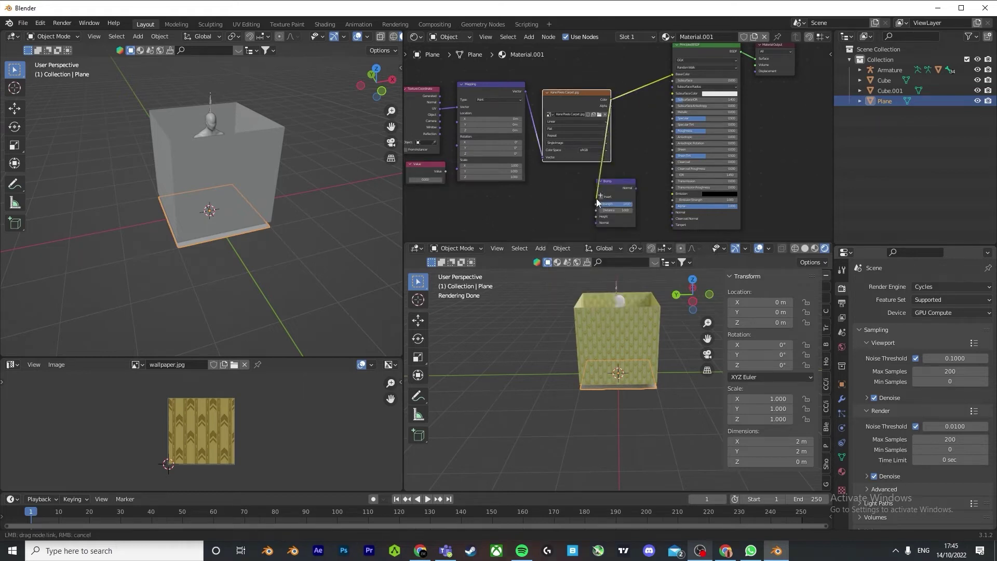
pyautogui.moveTo(596, 199); pyautogui.dragTo(596, 216)
pyautogui.moveTo(636, 188)
pyautogui.mouseDown()
pyautogui.moveTo(672, 212)
pyautogui.moveTo(639, 189)
pyautogui.mouseUp()
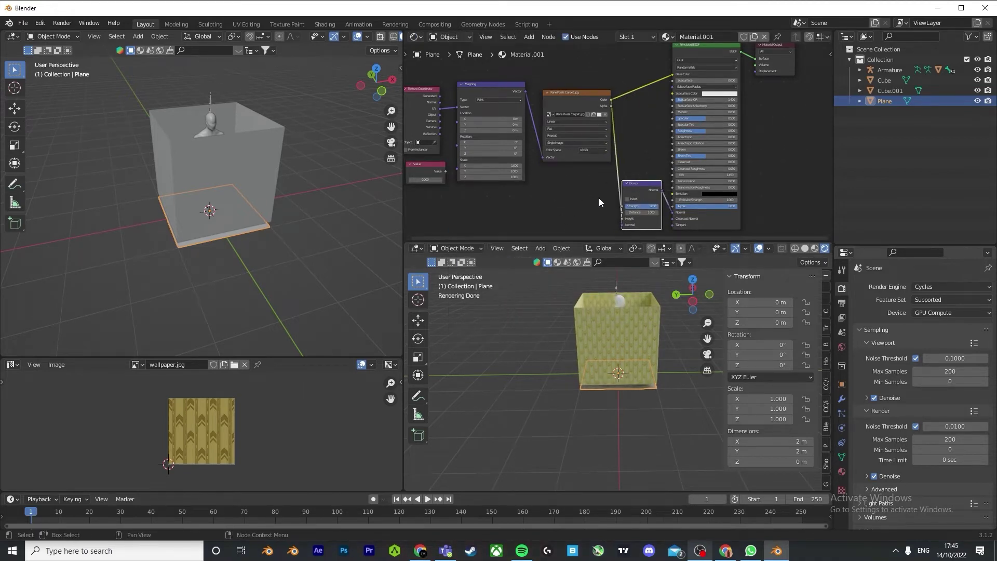
pyautogui.scroll(-2, 599, 198)
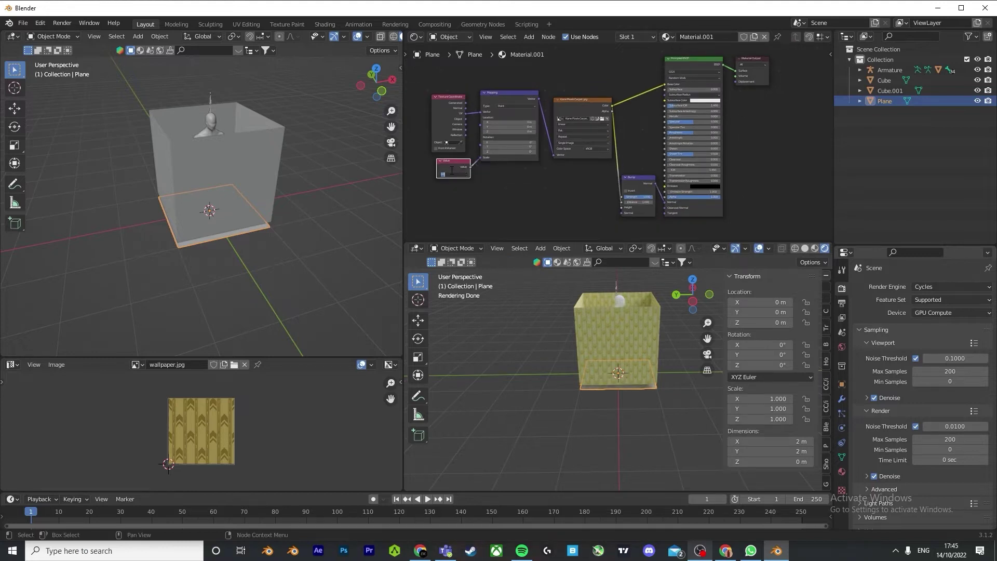
pyautogui.scroll(3, 573, 372)
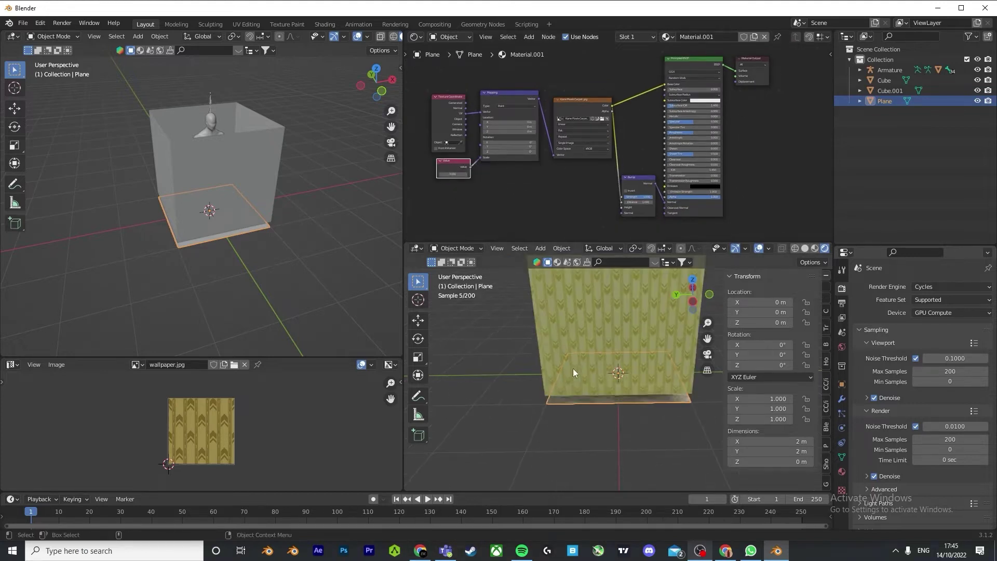
# Step: Turn on Affect Only Locations in the transform options and select the wallpapered cube
pyautogui.click(808, 262)
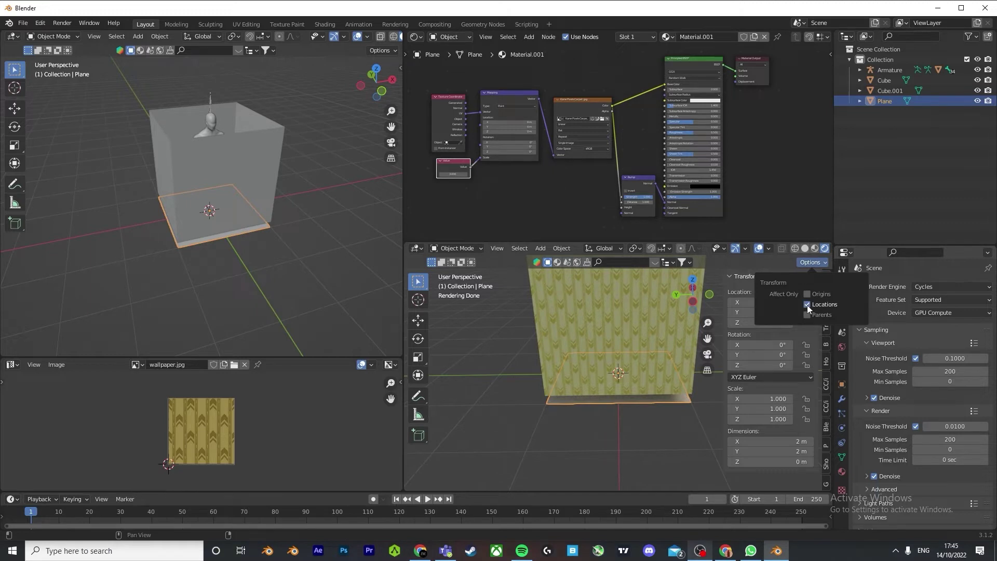
pyautogui.click(649, 290)
pyautogui.click(449, 248)
pyautogui.click(457, 272)
pyautogui.scroll(-3, 618, 290)
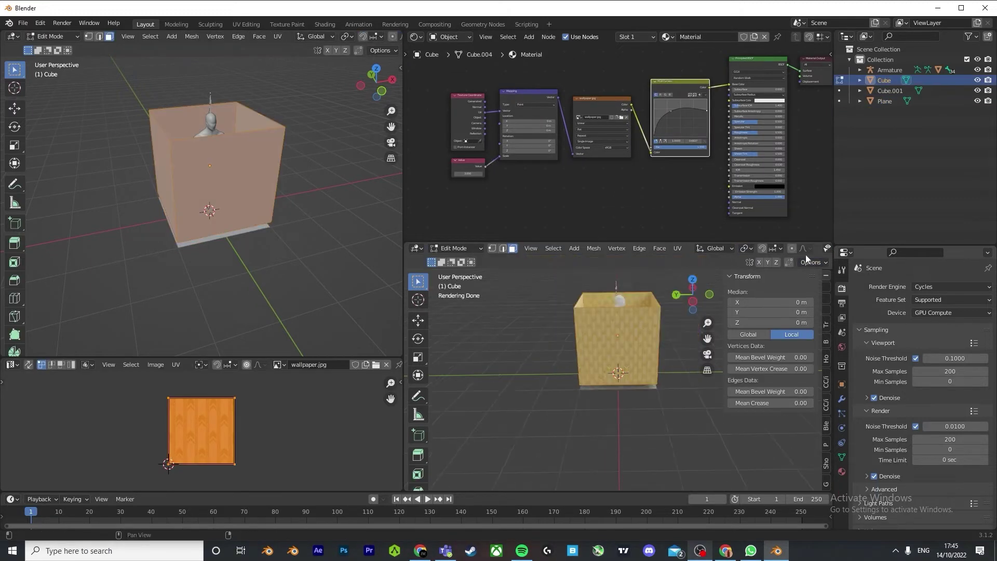
pyautogui.click(808, 262)
pyautogui.click(459, 248)
pyautogui.click(457, 261)
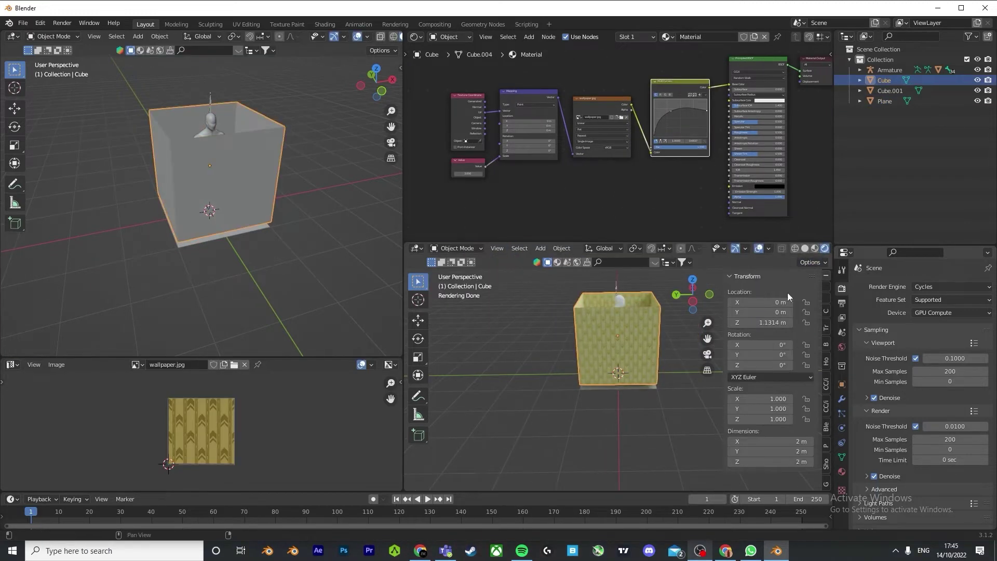
pyautogui.click(457, 248)
pyautogui.click(454, 270)
pyautogui.press('s')
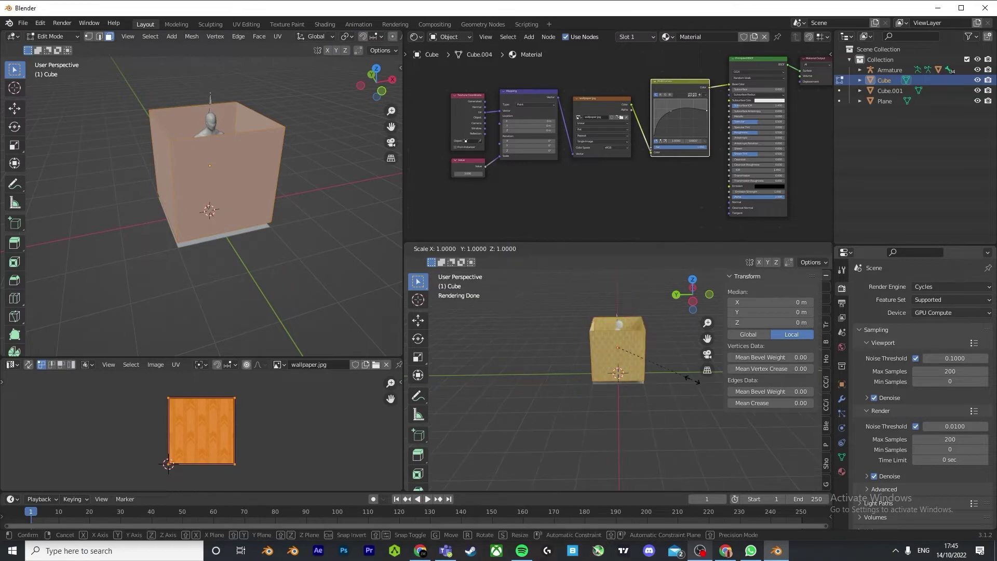
pyautogui.rightClick(692, 379)
pyautogui.moveTo(675, 352); pyautogui.dragTo(678, 392, button='middle')
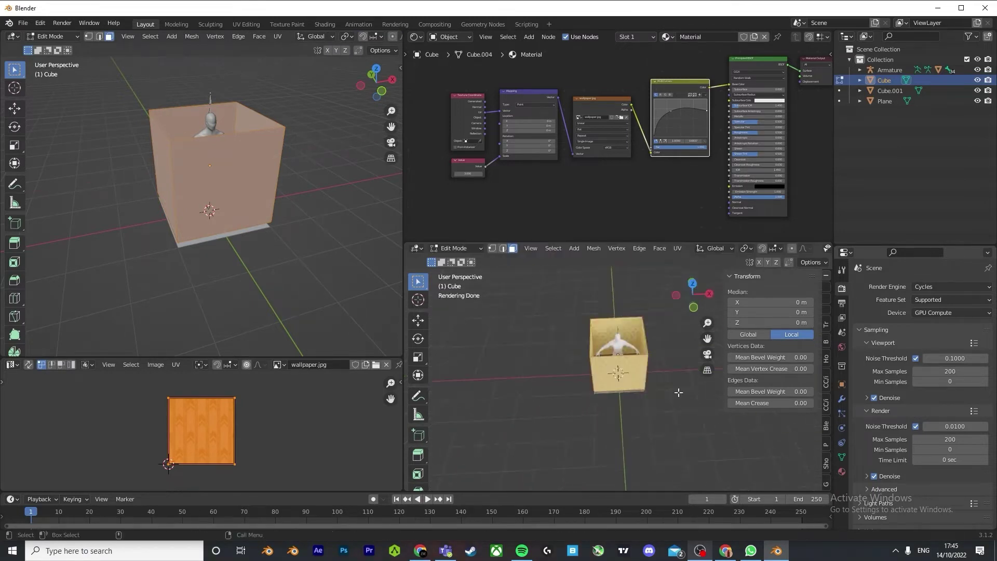
pyautogui.scroll(4, 679, 392)
pyautogui.press('s')
pyautogui.rightClick(693, 387)
# Step: Try to stretch the cube's walls along the Z axis and raise them to floor level
pyautogui.press('s')
pyautogui.press('z')
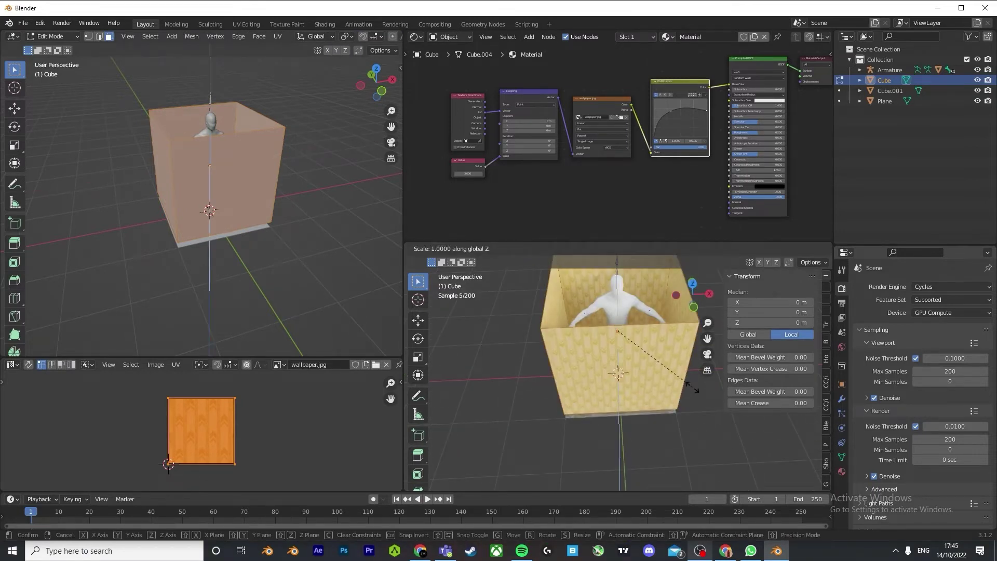
pyautogui.click(543, 416)
pyautogui.scroll(-4, 656, 403)
pyautogui.moveTo(655, 403); pyautogui.dragTo(675, 429, button='middle')
pyautogui.press('g')
pyautogui.press('z')
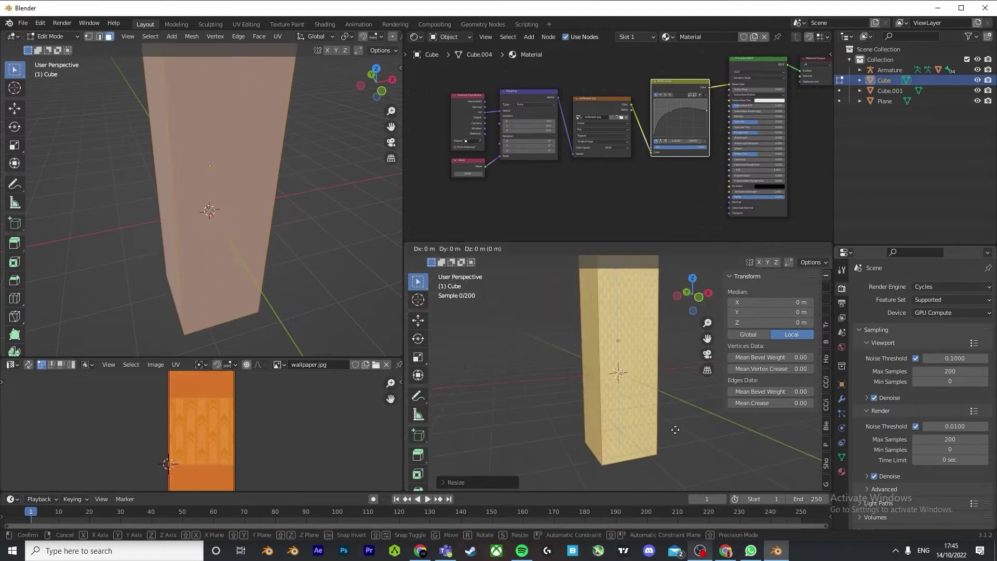
pyautogui.click(678, 343)
pyautogui.scroll(-6, 666, 375)
pyautogui.scroll(4, 673, 371)
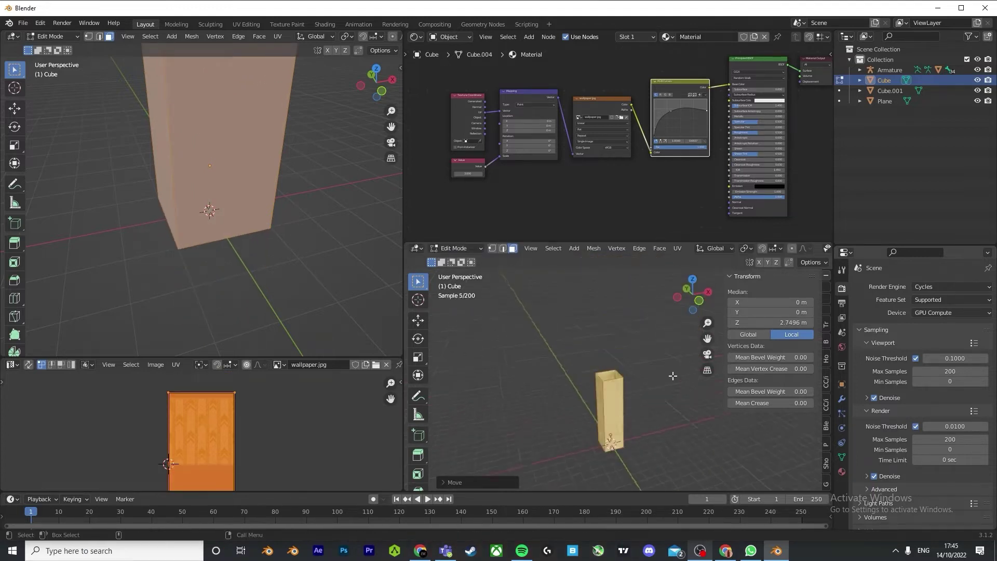
# Step: Undo the vertical stretch and move of the walls, and return the cube to Object Mode
pyautogui.hotkey('ctrl', 'z')
pyautogui.hotkey('ctrl', 'z')
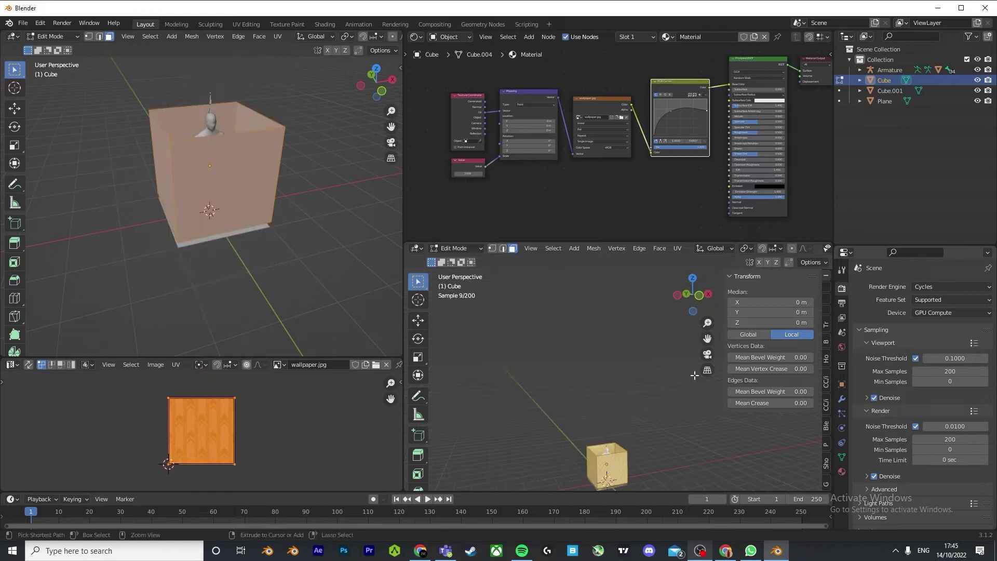
pyautogui.moveTo(708, 339); pyautogui.dragTo(708, 292)
pyautogui.click(662, 400)
pyautogui.click(468, 247)
pyautogui.click(452, 259)
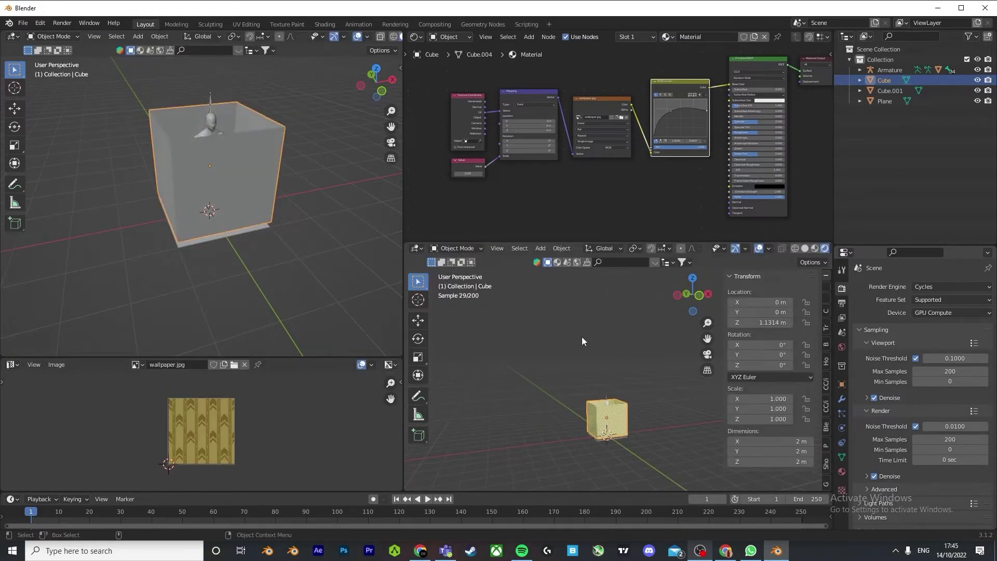
# Step: Add a plane and raise it along Z to about 2.24 m, just above the walls
pyautogui.hotkey('shift', 'a')
pyautogui.moveTo(590, 304)
pyautogui.click(645, 308)
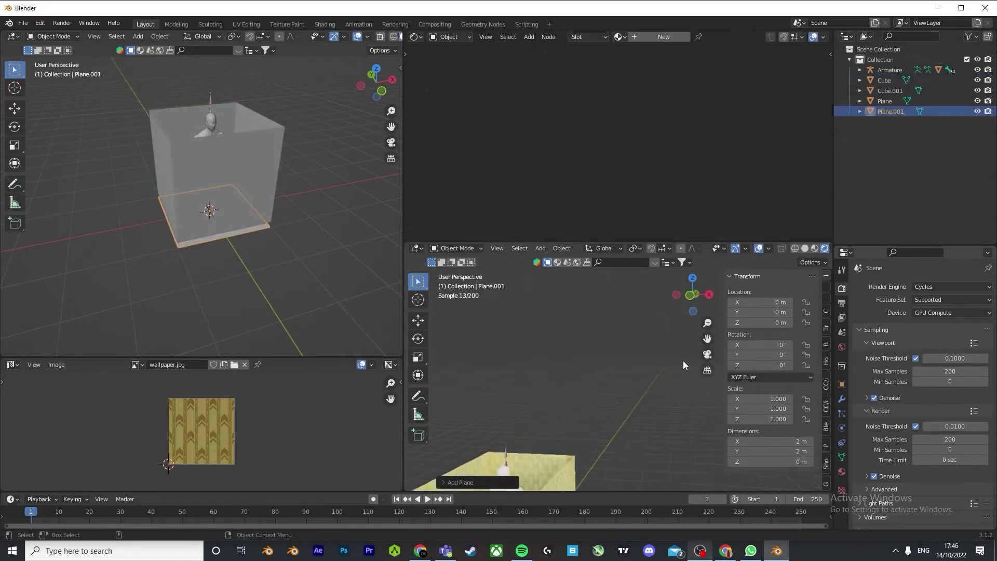
pyautogui.press('g')
pyautogui.press('z')
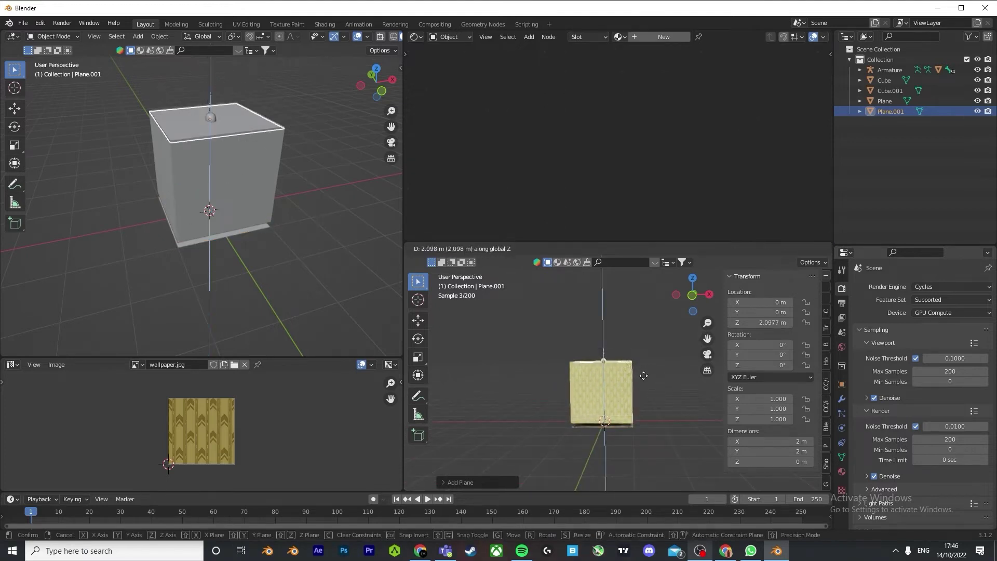
pyautogui.click(644, 372)
# Step: Scale the new plane down uniformly to about 0.473
pyautogui.scroll(5, 643, 371)
pyautogui.moveTo(644, 372); pyautogui.dragTo(645, 404, button='middle')
pyautogui.press('s')
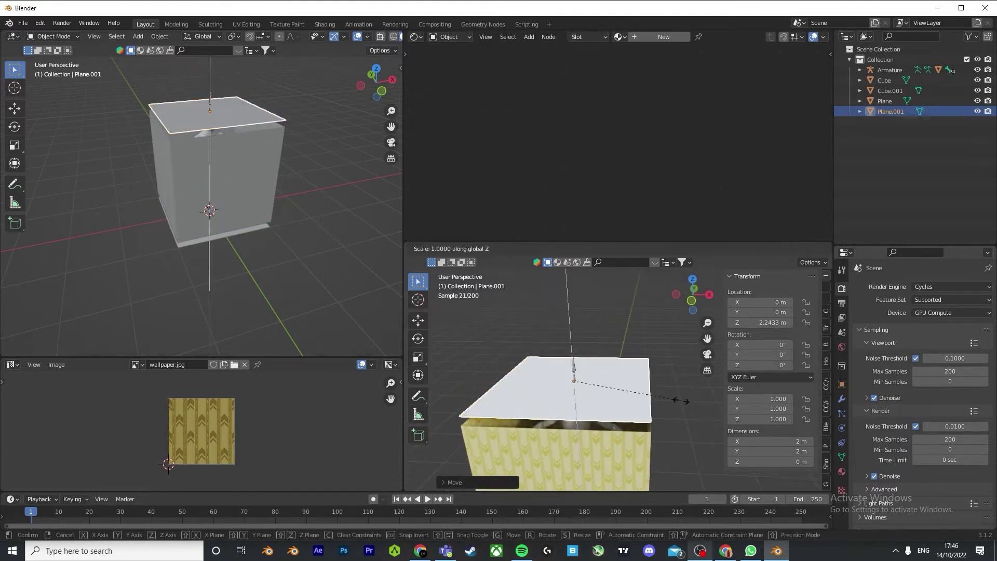
pyautogui.click(620, 383)
# Step: In Edit Mode, inset the small plane's face slightly and extrude the inner face upward about 0.05 m
pyautogui.click(457, 248)
pyautogui.click(457, 271)
pyautogui.press('i')
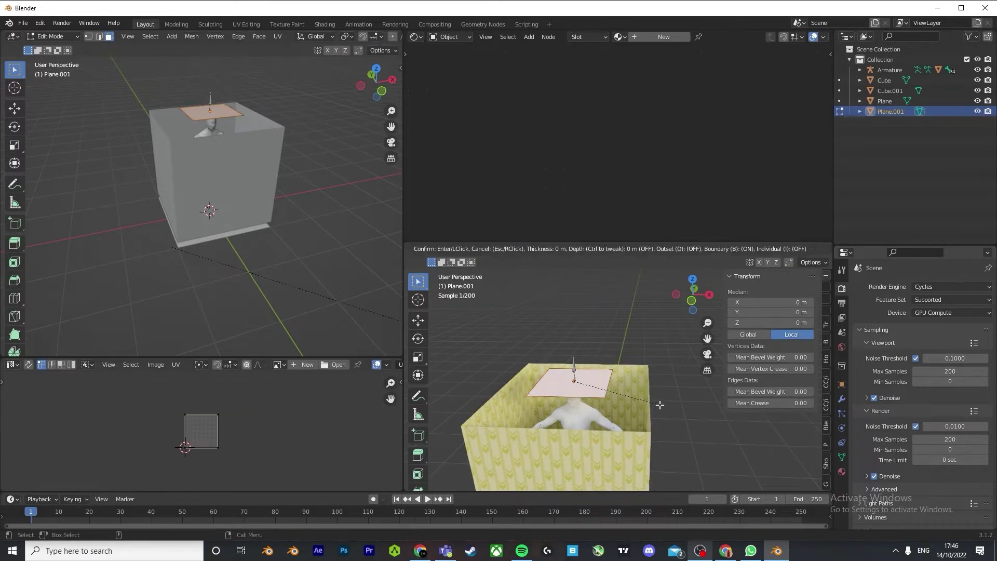
pyautogui.click(710, 405)
pyautogui.press('e')
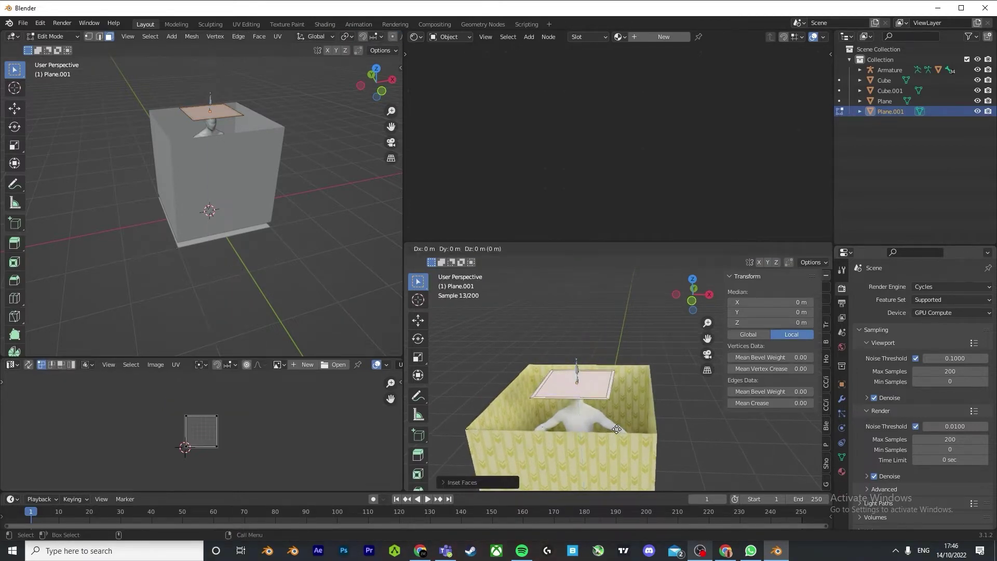
pyautogui.click(614, 402)
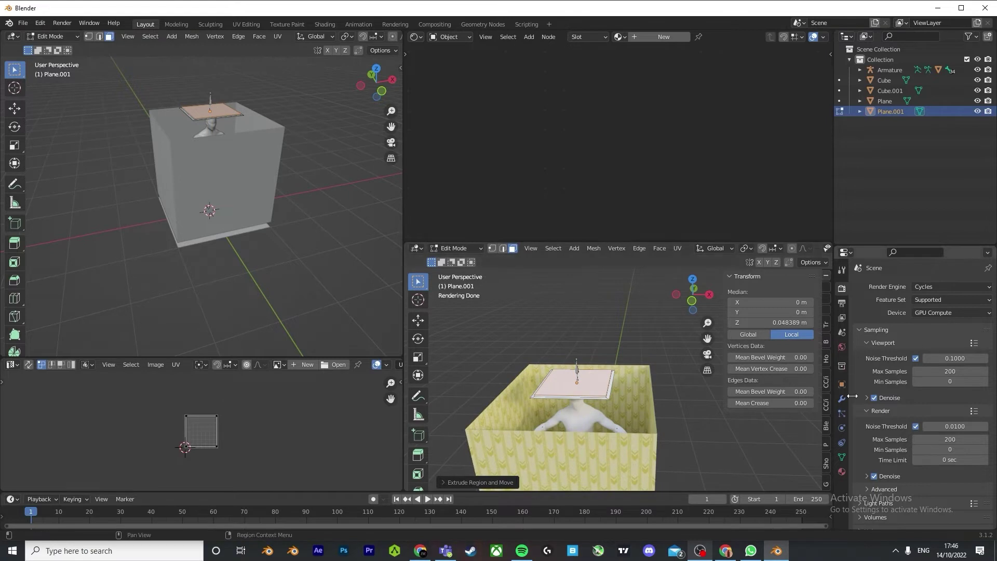
# Step: Create a new material for the panel and add a second material slot with another new material
pyautogui.click(842, 471)
pyautogui.click(907, 341)
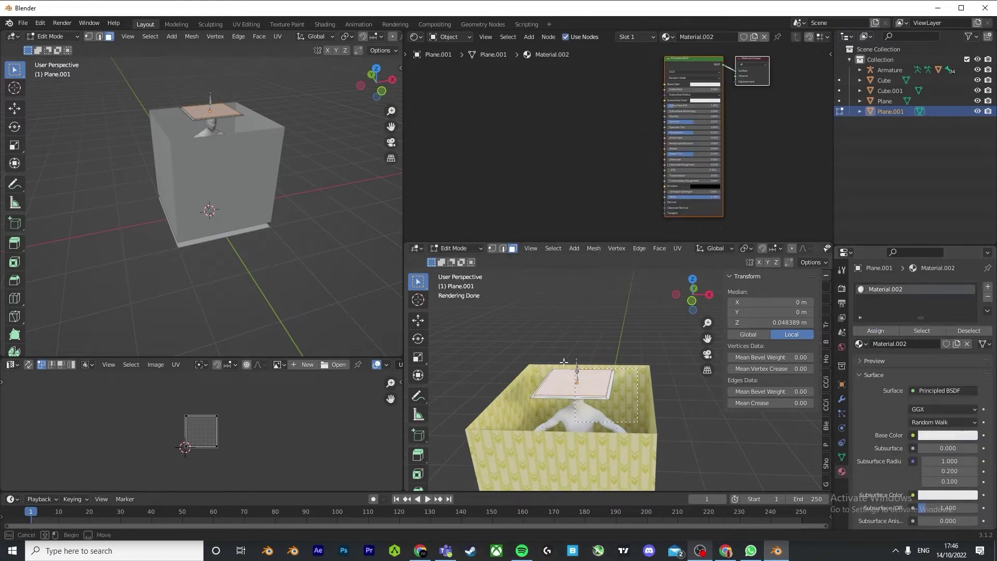
pyautogui.press('a')
pyautogui.moveTo(564, 362); pyautogui.dragTo(511, 317, button='middle')
pyautogui.moveTo(681, 352); pyautogui.dragTo(576, 327, button='middle')
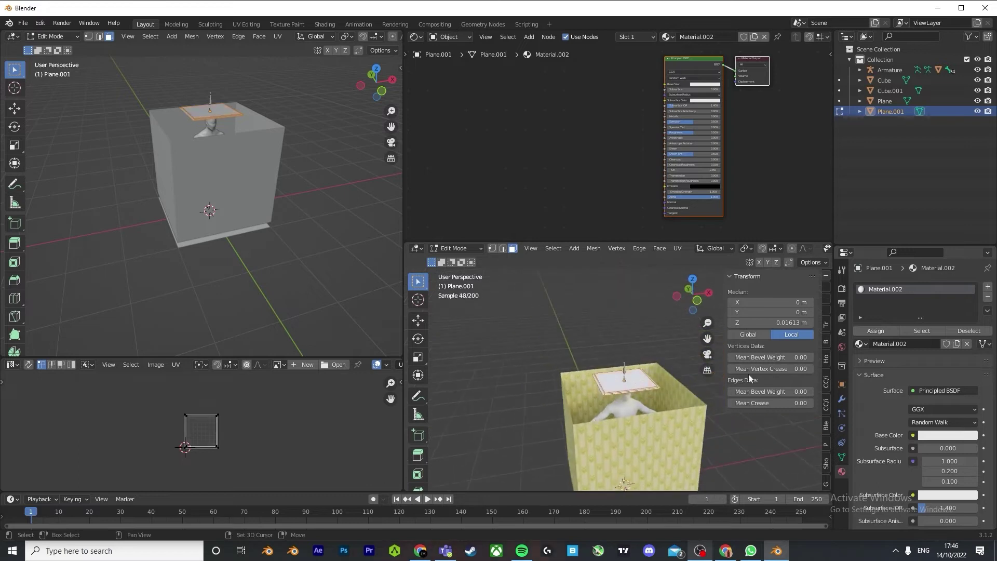
pyautogui.click(988, 287)
pyautogui.click(893, 362)
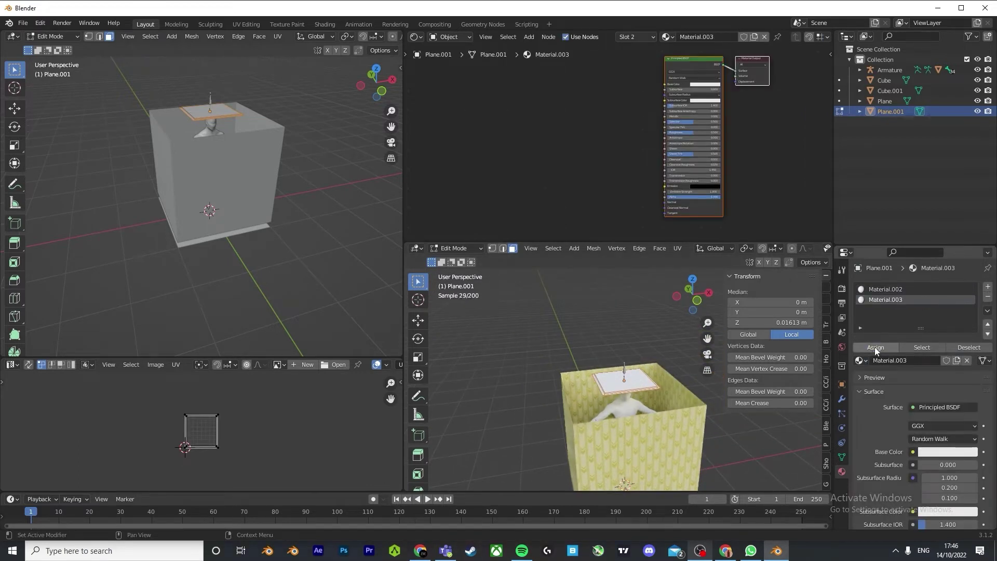
# Step: Set the second material's Metallic to 1.000 and Roughness to 0.138, and return to Object Mode
pyautogui.scroll(-5, 923, 429)
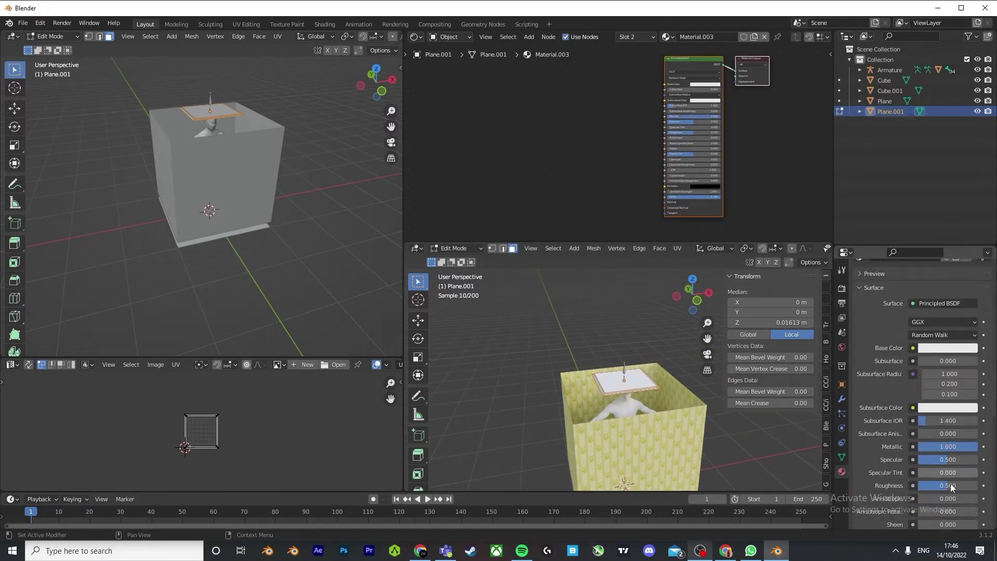
pyautogui.click(454, 248)
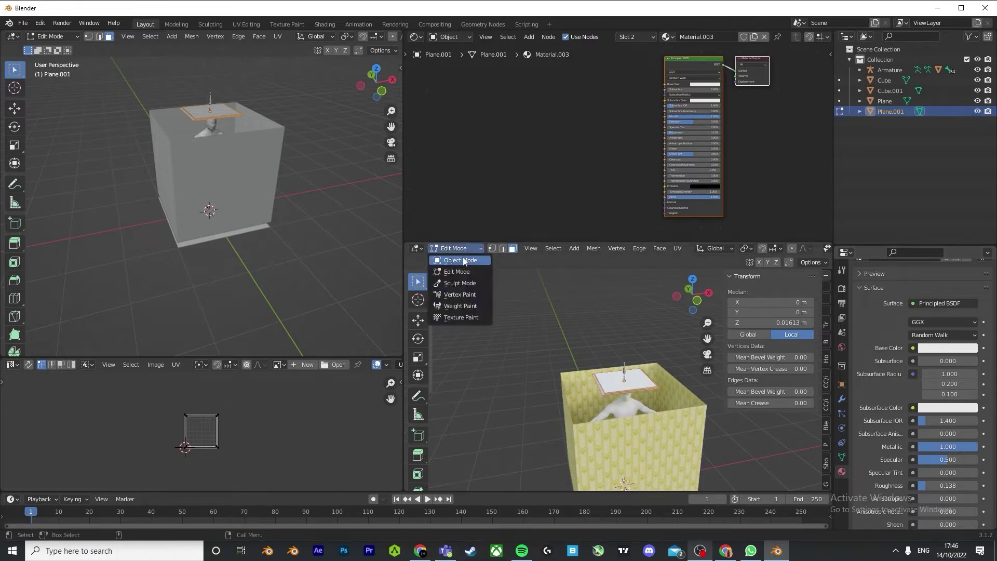
pyautogui.click(457, 260)
# Step: Move the white panel along X to about -4.48 m, clear of the walls
pyautogui.scroll(2, 614, 383)
pyautogui.scroll(-4, 627, 428)
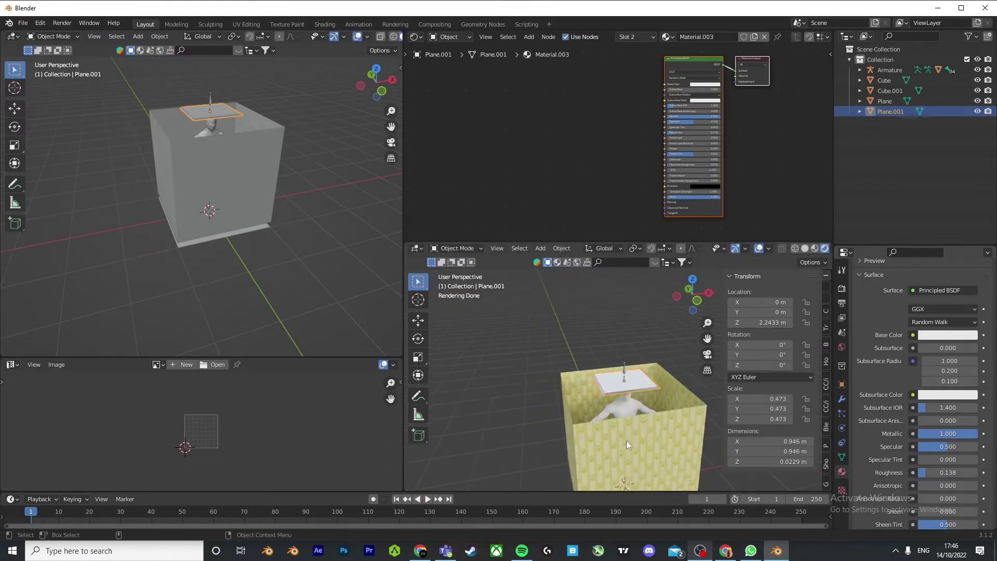
pyautogui.click(653, 441)
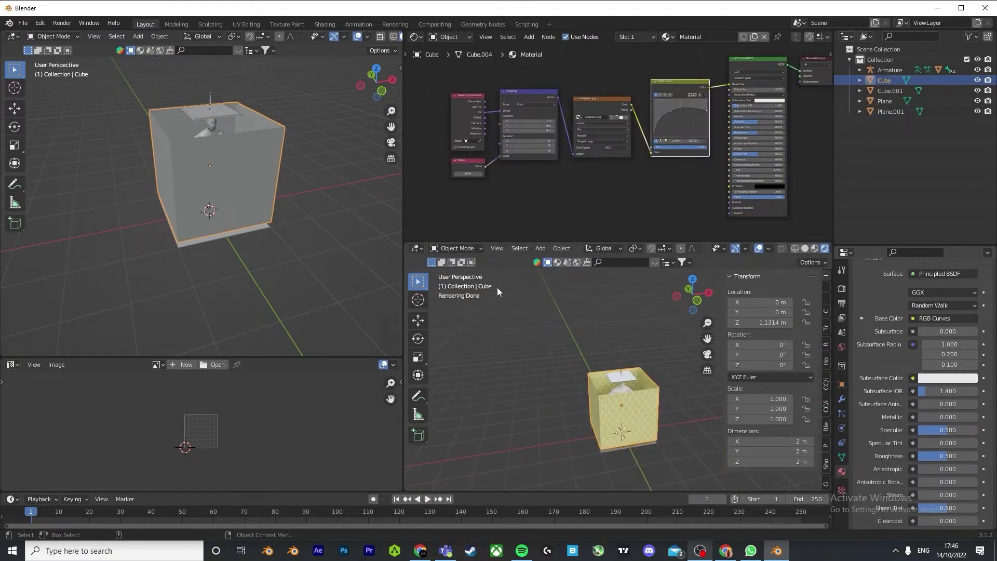
pyautogui.click(630, 375)
pyautogui.press('g')
pyautogui.press('z')
pyautogui.press('x')
pyautogui.click(520, 390)
# Step: In Edit Mode, stretch the cube's walls along Z to about 4.26 m tall and raise them about 1 m
pyautogui.click(644, 418)
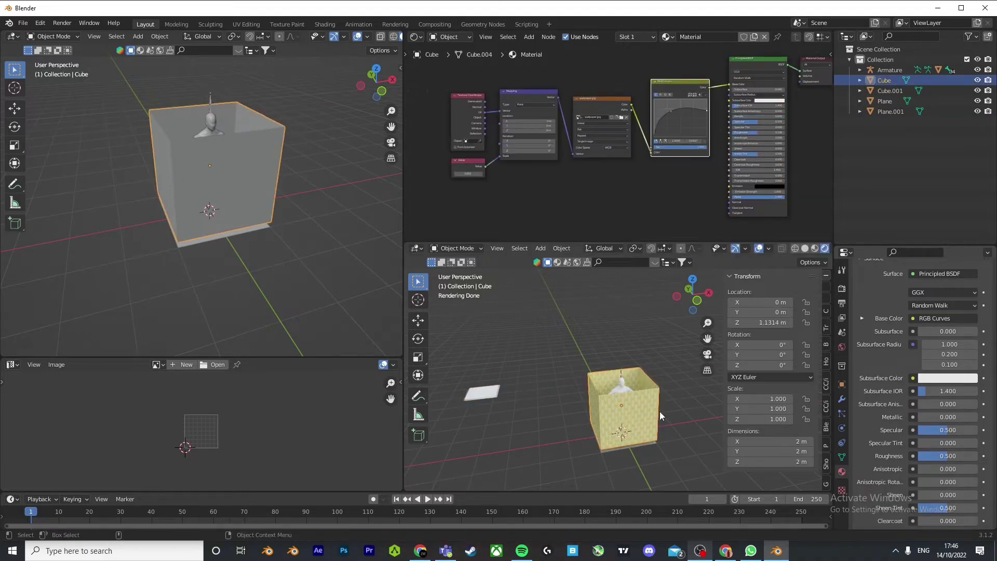
pyautogui.click(457, 248)
pyautogui.click(452, 284)
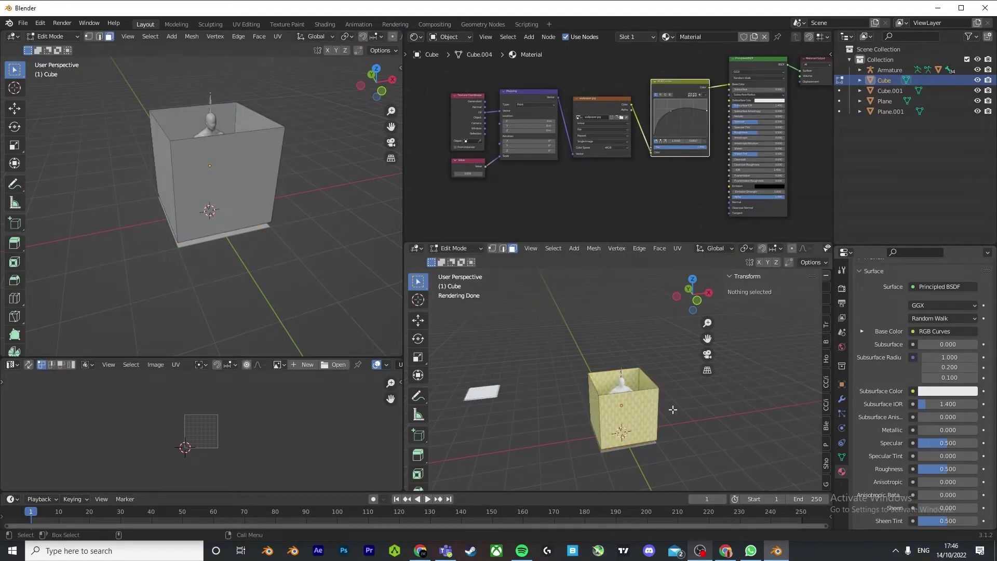
pyautogui.press('a')
pyautogui.press('s')
pyautogui.press('z')
pyautogui.click(775, 407)
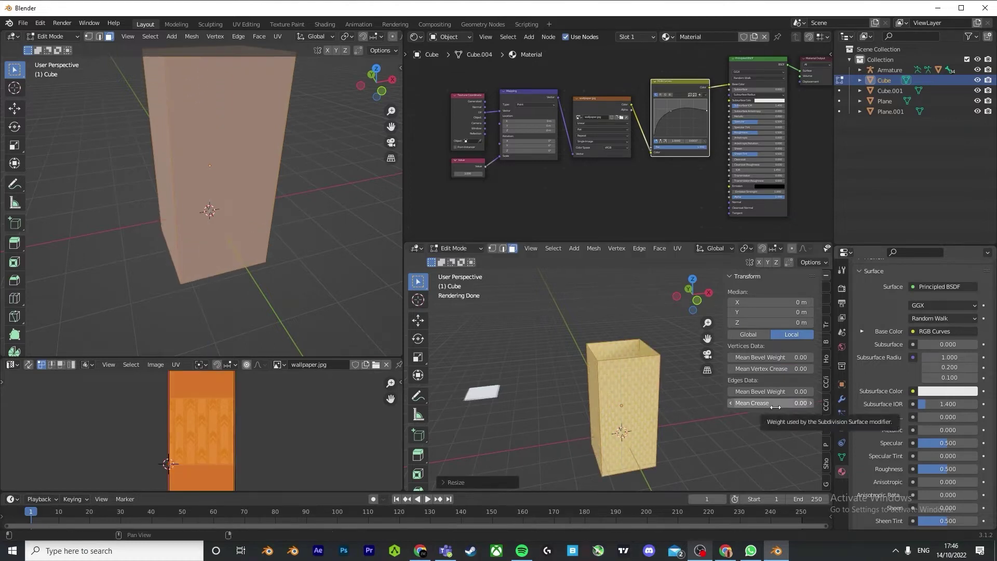
pyautogui.press('g')
pyautogui.press('z')
pyautogui.click(690, 393)
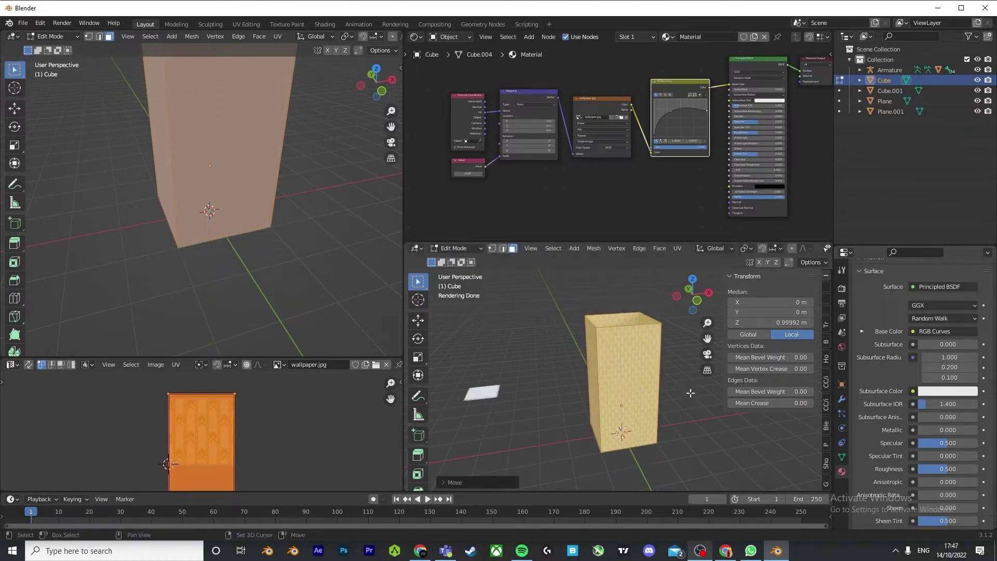
# Step: Scale up the carpet plane's mesh in Edit Mode into a large floor around the walls, and return to Object Mode
pyautogui.scroll(4, 690, 393)
pyautogui.moveTo(690, 393); pyautogui.dragTo(692, 356, button='middle')
pyautogui.scroll(-3, 525, 329)
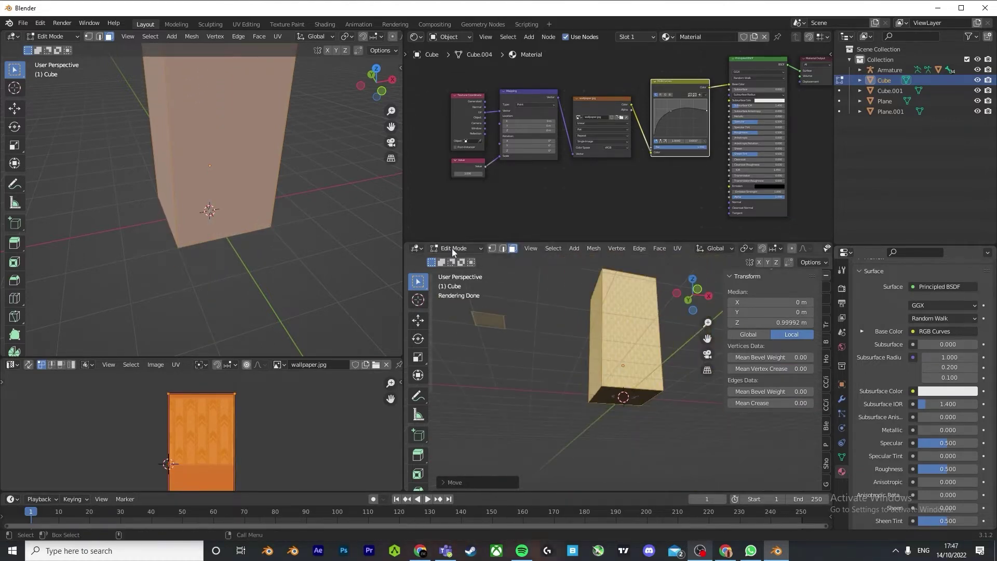
pyautogui.press('Tab')
pyautogui.click(596, 398)
pyautogui.click(456, 248)
pyautogui.click(459, 272)
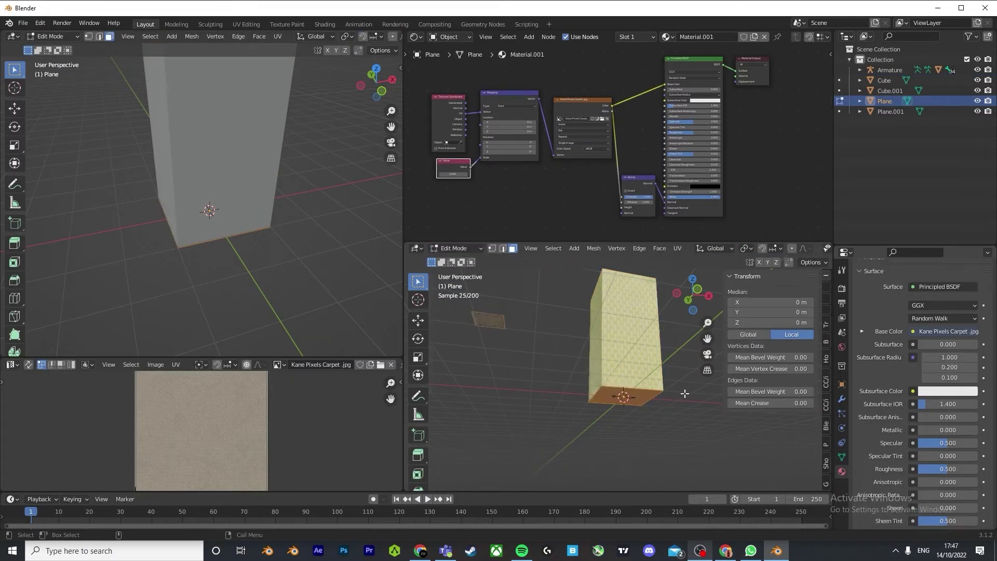
pyautogui.scroll(-3, 692, 423)
pyautogui.press('s')
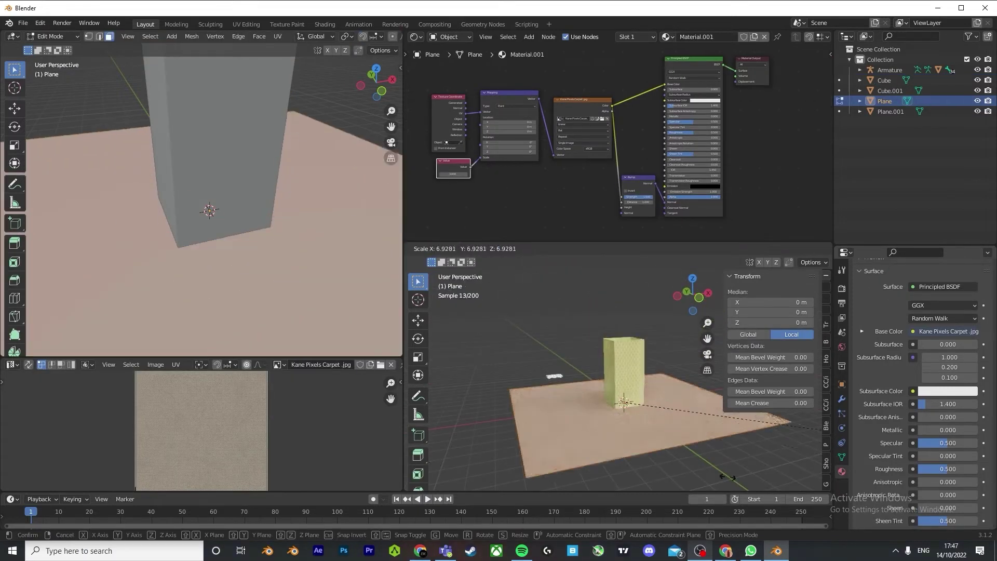
pyautogui.click(795, 463)
pyautogui.click(456, 248)
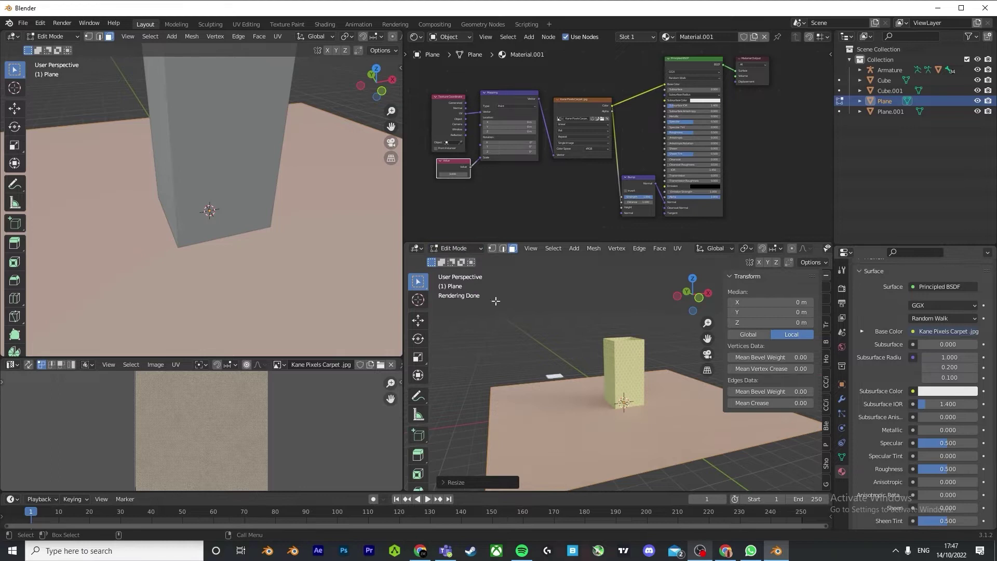
pyautogui.click(456, 248)
pyautogui.click(474, 263)
# Step: Move the wallpapered cube about 3.8 m along Y, away from the character
pyautogui.click(642, 369)
pyautogui.press('g')
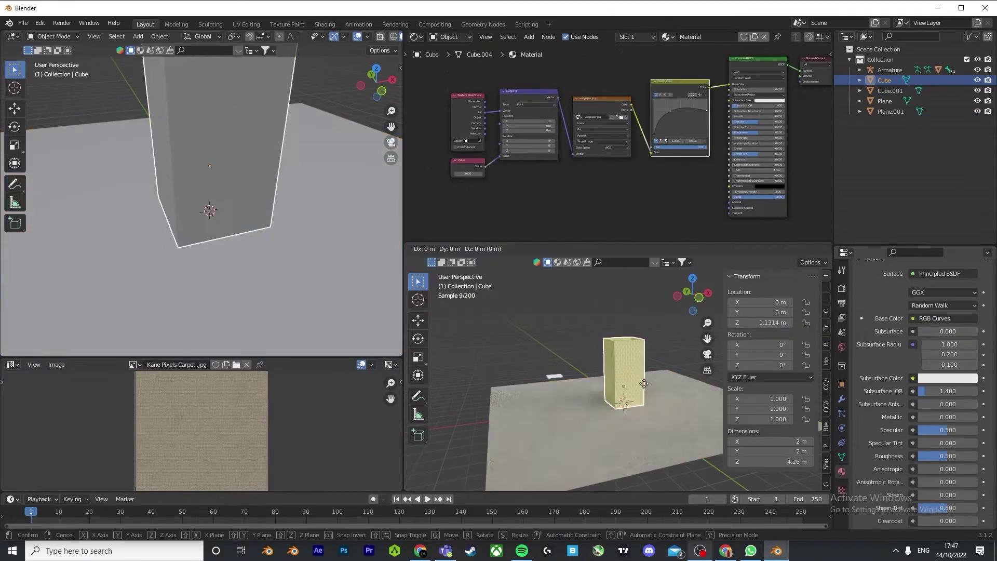
pyautogui.press('y')
pyautogui.click(613, 381)
pyautogui.moveTo(507, 418); pyautogui.dragTo(641, 418, button='middle')
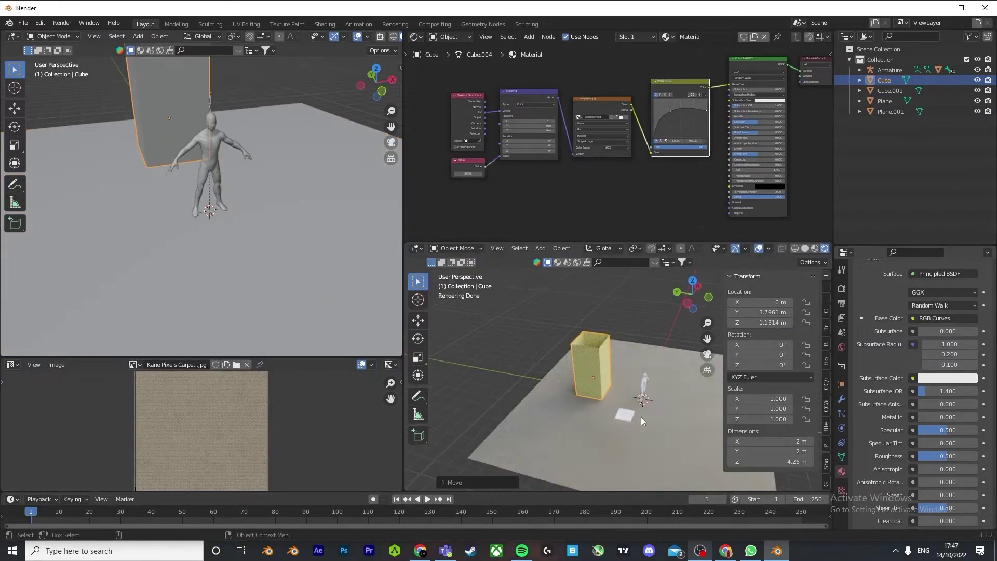
# Step: Move the white panel along Y to about 3.81 m and raise it along Z to about 4.5 m
pyautogui.click(631, 416)
pyautogui.press('g')
pyautogui.press('x')
pyautogui.press('y')
pyautogui.click(581, 398)
pyautogui.moveTo(597, 384)
pyautogui.mouseDown(button='middle')
pyautogui.moveTo(523, 361)
pyautogui.moveTo(591, 366)
pyautogui.moveTo(594, 391)
pyautogui.moveTo(631, 400)
pyautogui.moveTo(631, 378)
pyautogui.moveTo(609, 378)
pyautogui.mouseUp(button='middle')
pyautogui.scroll(2, 524, 361)
pyautogui.press('g')
pyautogui.press('z')
pyautogui.click(591, 325)
# Step: Move the wallpapered cube along X to about -6 m
pyautogui.click(625, 400)
pyautogui.click(622, 363)
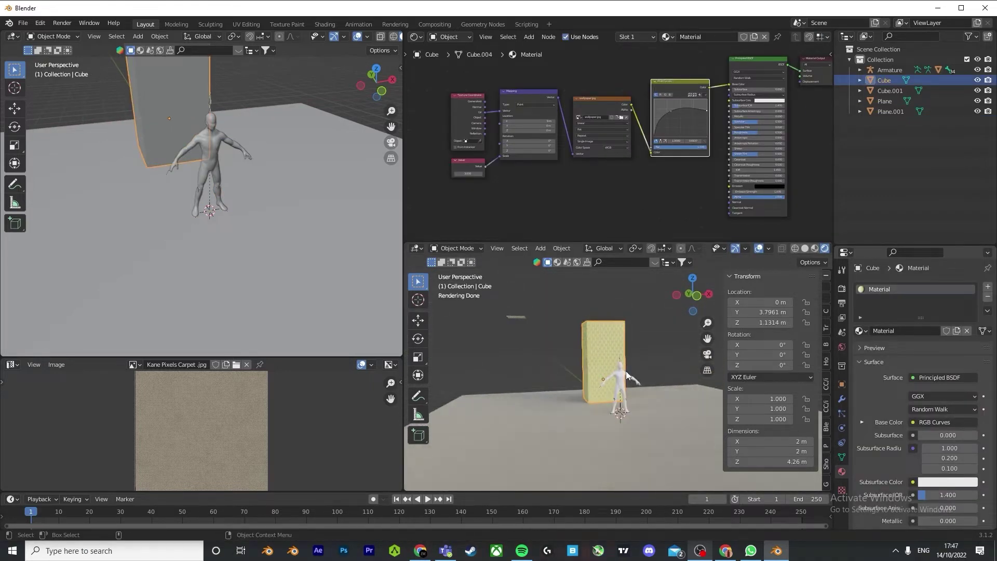
pyautogui.press('g')
pyautogui.press('x')
pyautogui.click(577, 386)
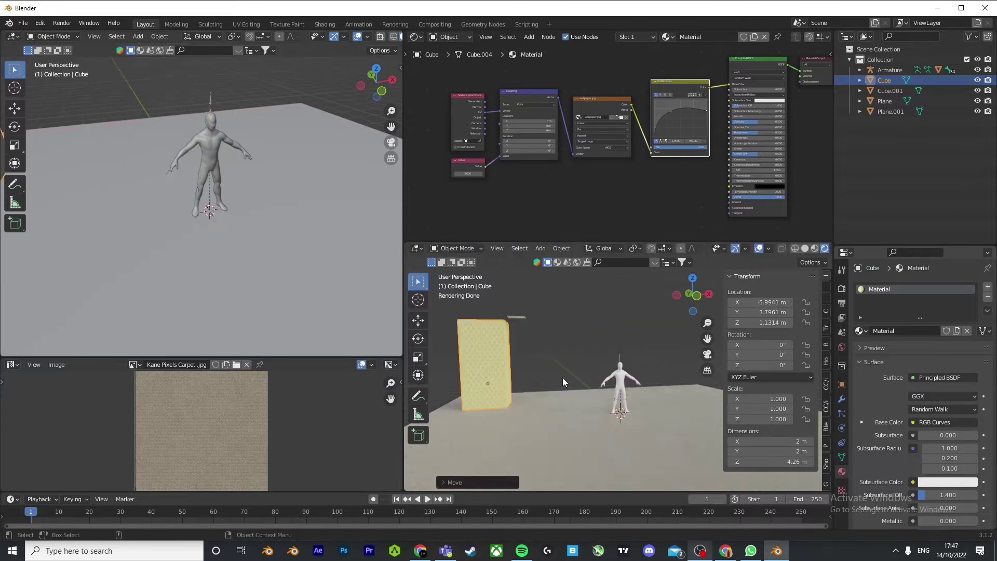
# Step: Enter Edit Mode on the cube and select its side face on the positive X side
pyautogui.click(456, 249)
pyautogui.click(462, 274)
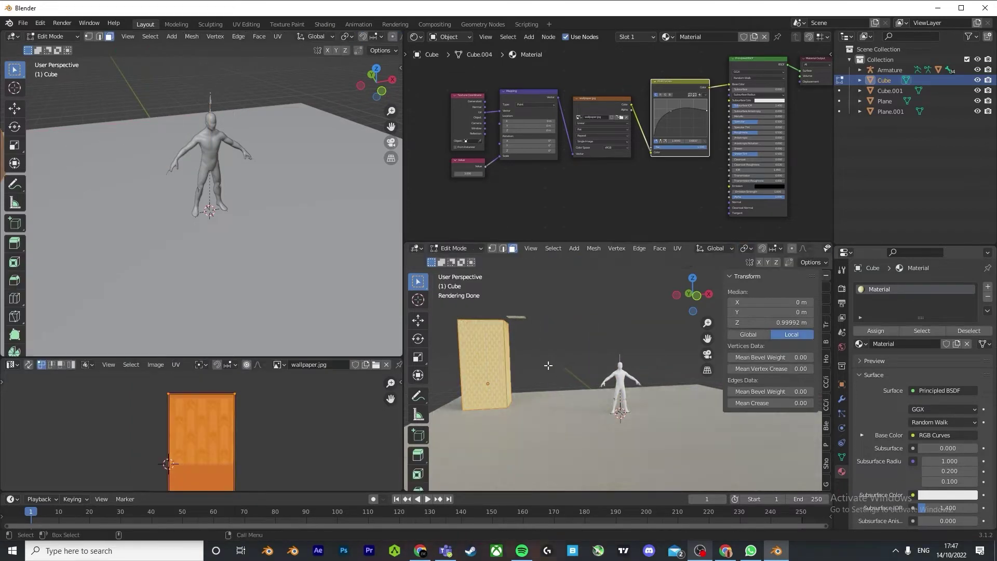
pyautogui.moveTo(548, 365); pyautogui.dragTo(583, 378, button='middle')
pyautogui.click(547, 362)
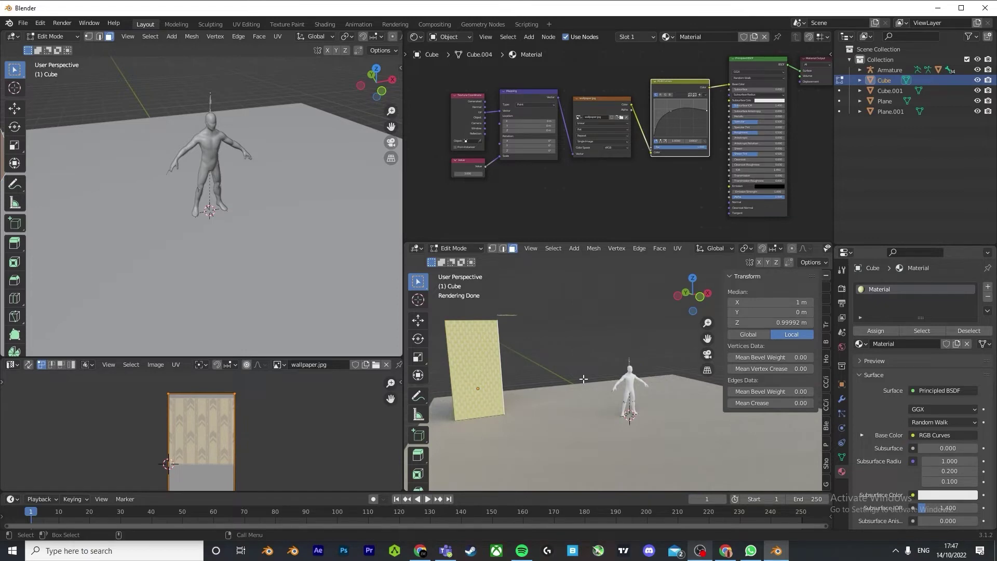
# Step: Try to lengthen the box by moving the selected face along X, and undo the move
pyautogui.press('g')
pyautogui.press('x')
pyautogui.press('x')
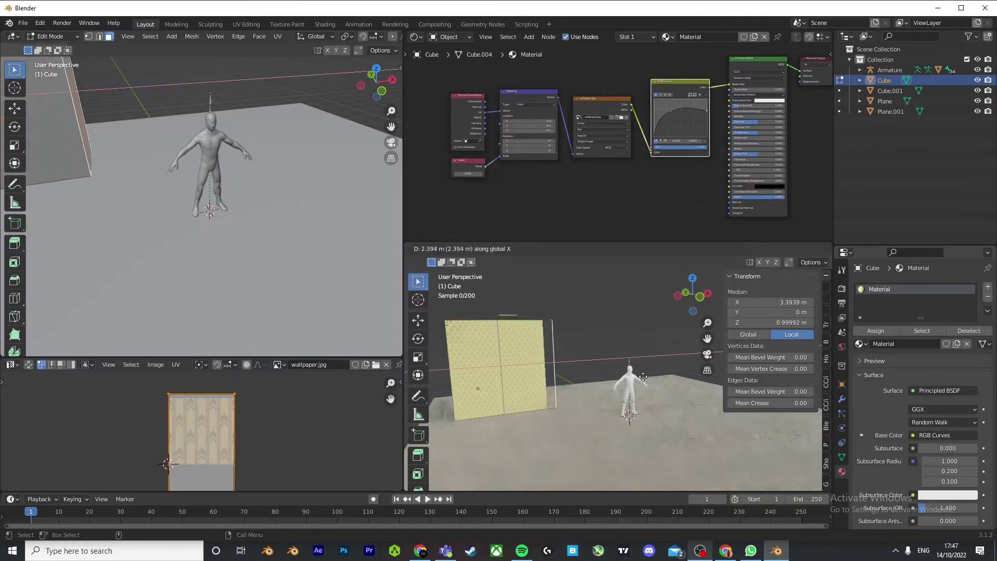
pyautogui.click(698, 375)
pyautogui.moveTo(698, 375); pyautogui.dragTo(607, 388, button='middle')
pyautogui.moveTo(511, 318); pyautogui.dragTo(518, 383, button='middle')
pyautogui.hotkey('ctrl', 'z')
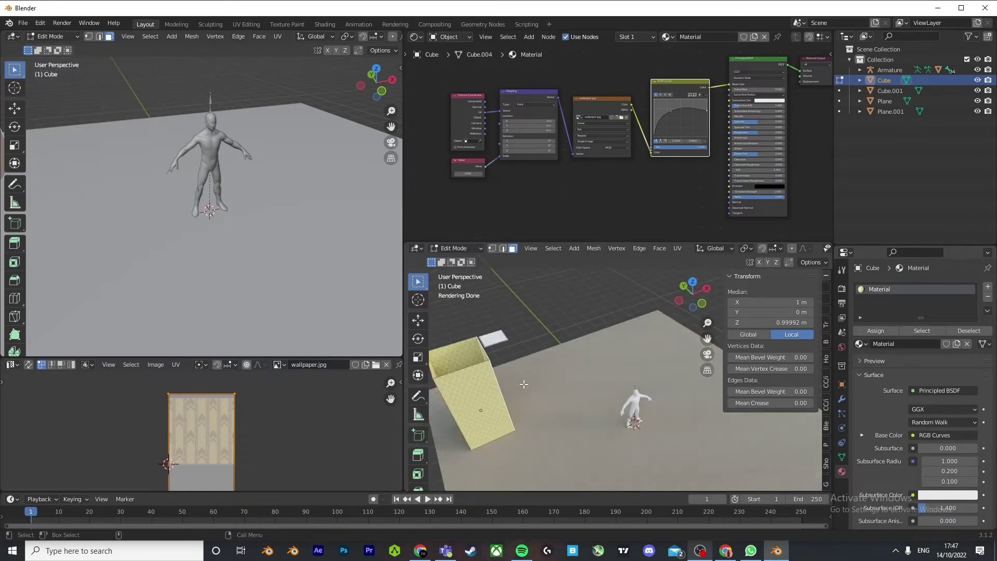
# Step: Extrude the selected side face about 6.26 m along X and delete the extrusion's top face
pyautogui.press('e')
pyautogui.press('x')
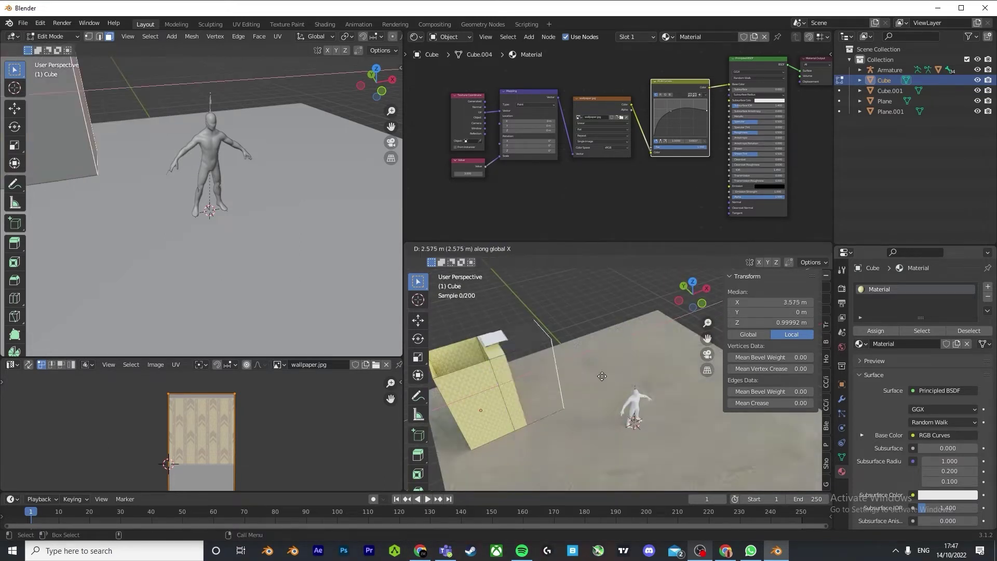
pyautogui.click(567, 332)
pyautogui.press('x')
pyautogui.click(566, 331)
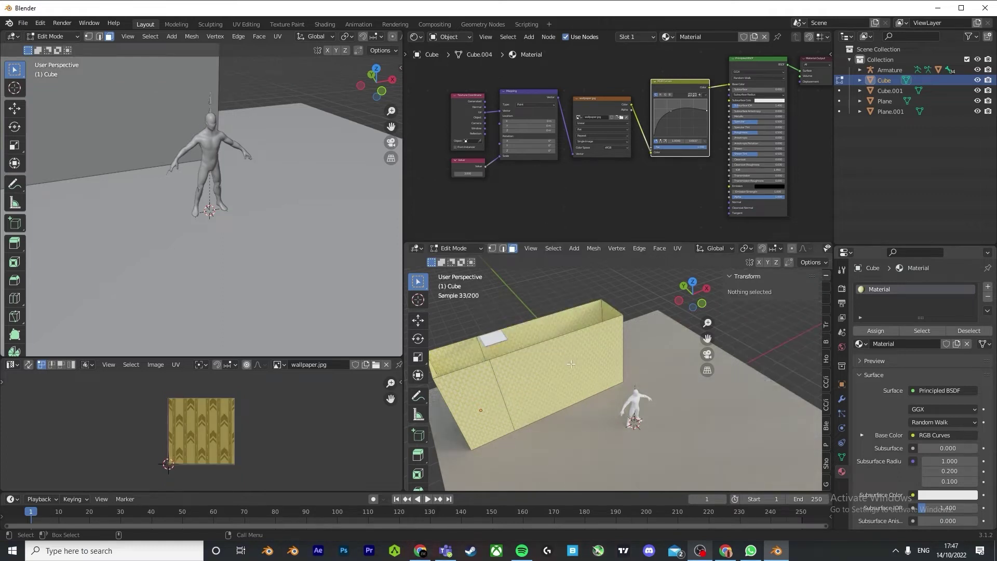
# Step: Delete the bottom face of the extruded wall section and return to Object Mode
pyautogui.moveTo(566, 331); pyautogui.dragTo(606, 276, button='middle')
pyautogui.click(544, 391)
pyautogui.press('x')
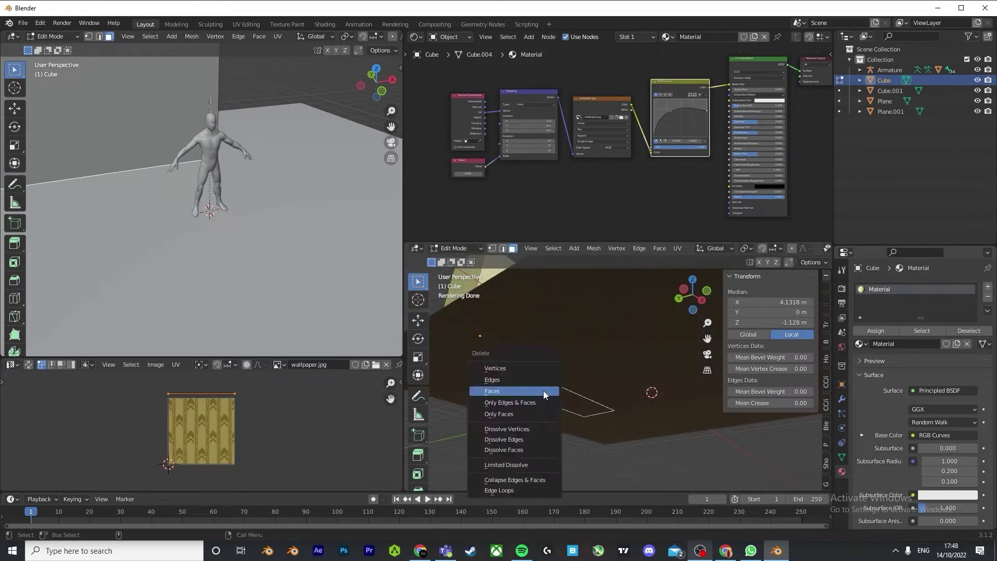
pyautogui.click(544, 391)
pyautogui.moveTo(543, 392); pyautogui.dragTo(500, 309, button='middle')
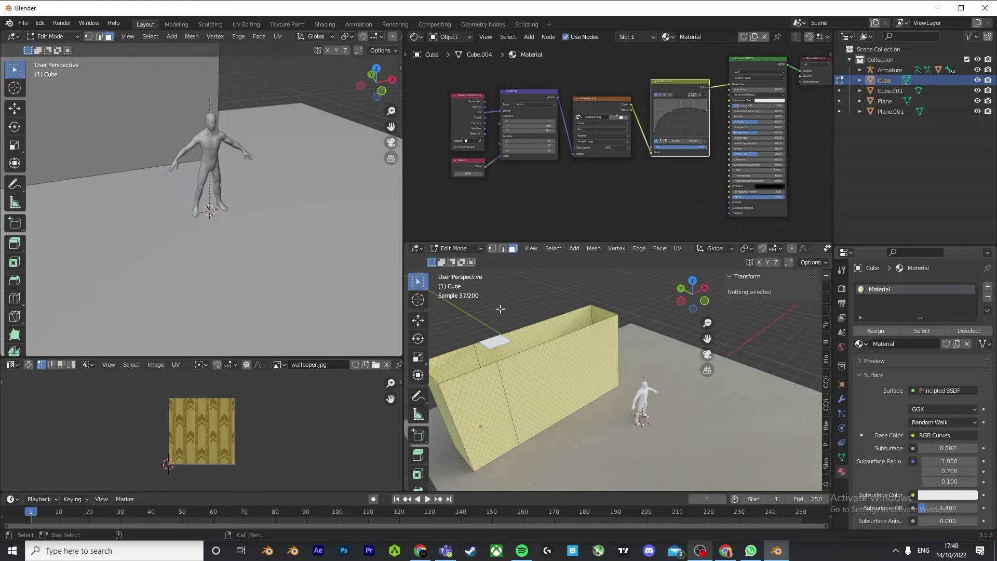
pyautogui.click(469, 248)
pyautogui.click(459, 259)
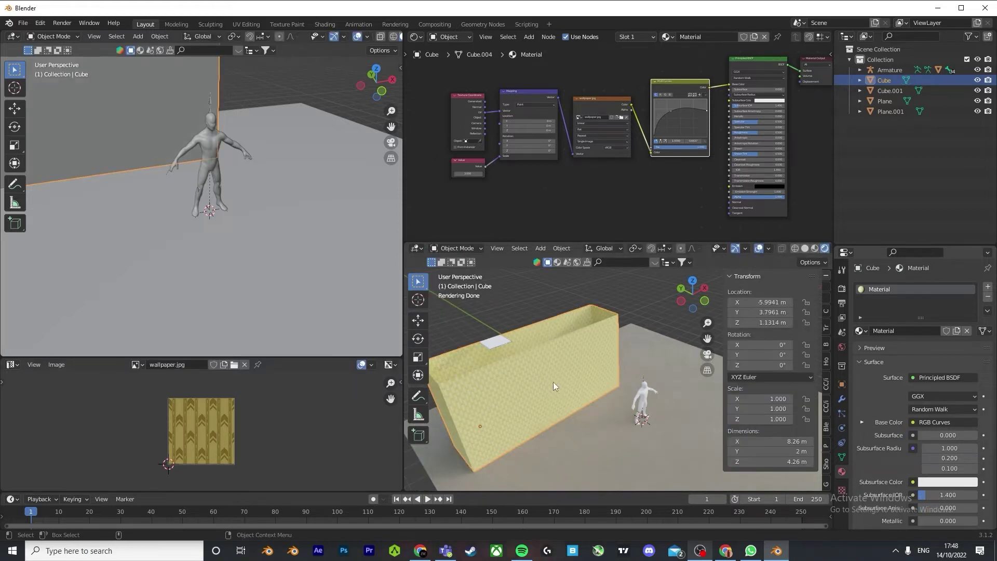
# Step: Move the lengthened walls in the negative X direction and select the white panel
pyautogui.press('g')
pyautogui.press('x')
pyautogui.click(518, 352)
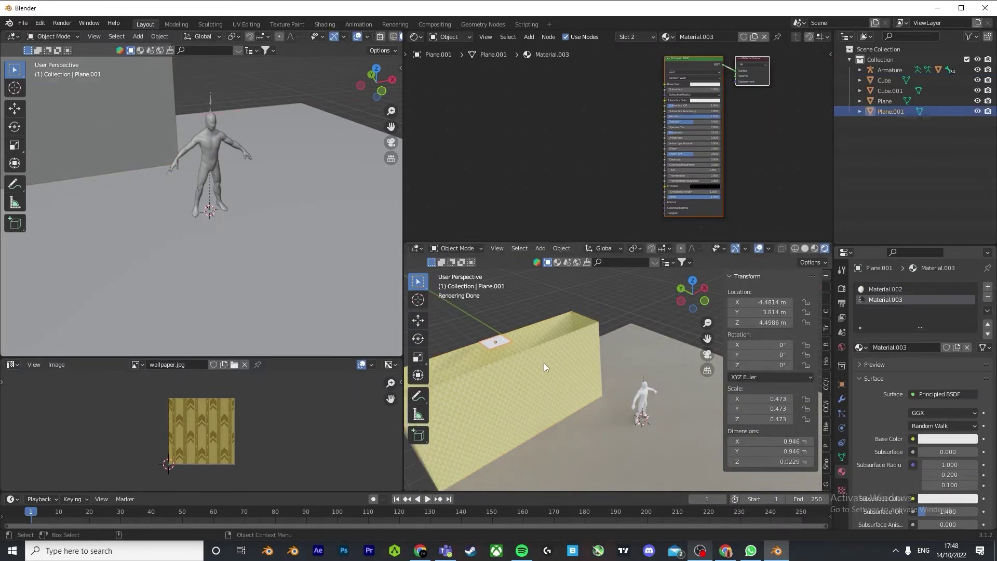
# Step: Move the long wallpapered wall box about 1.2 m in the negative Y direction
pyautogui.press('g')
pyautogui.press('y')
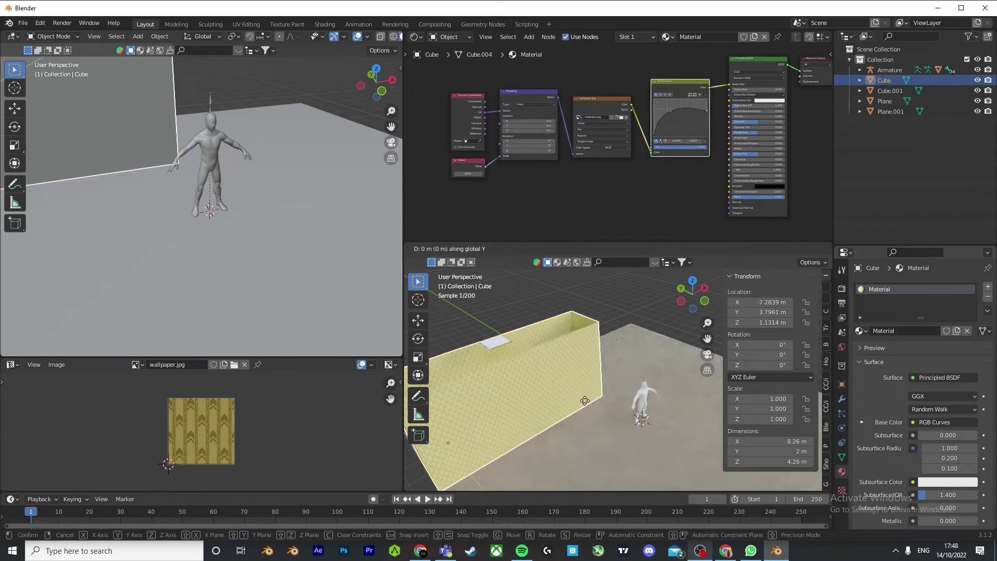
pyautogui.click(602, 410)
pyautogui.click(505, 343)
pyautogui.click(643, 400)
pyautogui.moveTo(668, 409); pyautogui.dragTo(664, 386, button='middle')
pyautogui.press('g')
pyautogui.press('y')
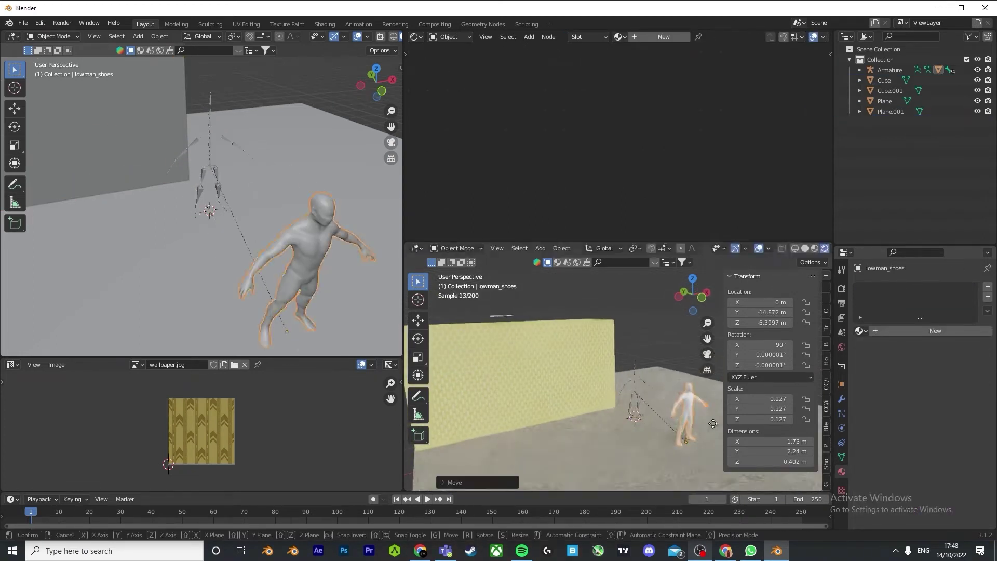
pyautogui.rightClick(661, 382)
# Step: Select the character's armature and move it to about X -3.71 m and Y -4.47 m
pyautogui.click(634, 364)
pyautogui.press('g')
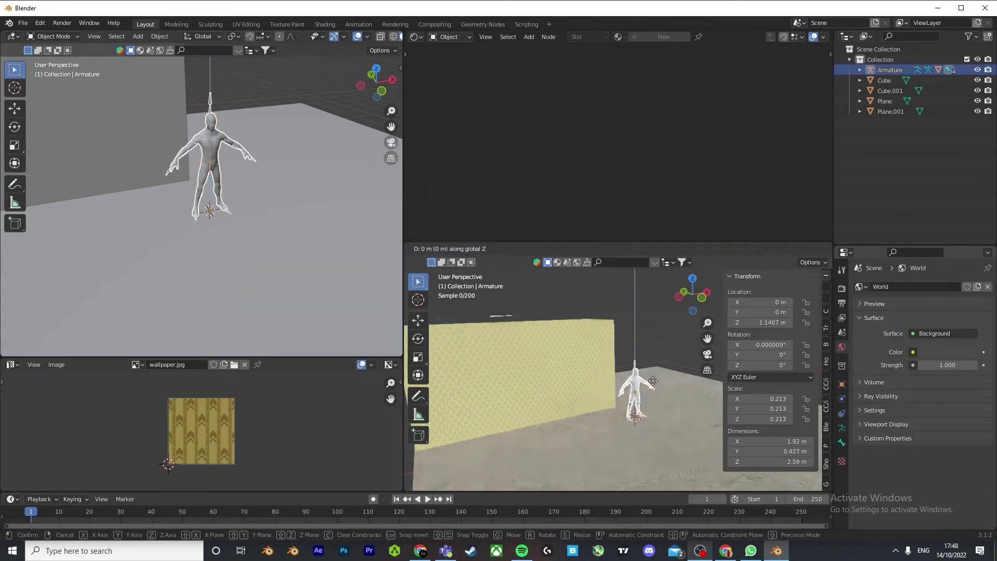
pyautogui.press('y')
pyautogui.click(739, 399)
pyautogui.scroll(-3, 686, 407)
pyautogui.press('g')
pyautogui.press('x')
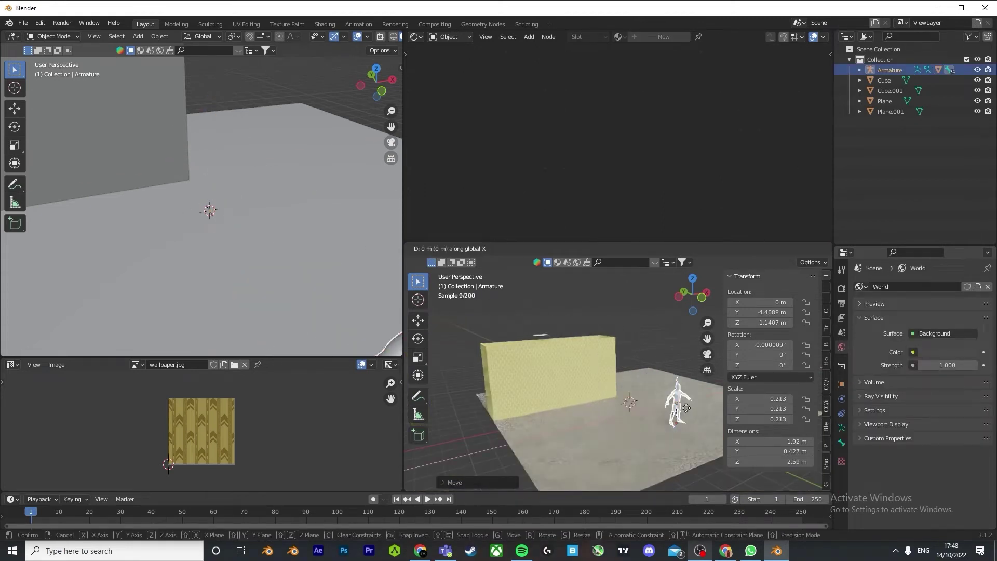
pyautogui.click(628, 411)
# Step: Rotate the character's armature 90° about Z and turn it further about the same axis
pyautogui.press('r')
pyautogui.press('z')
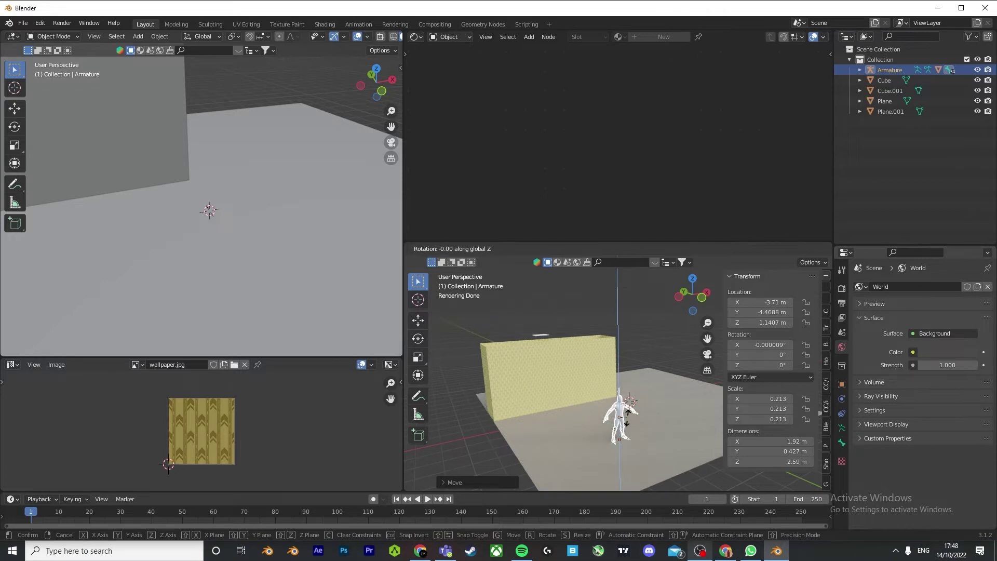
pyautogui.press('Return')
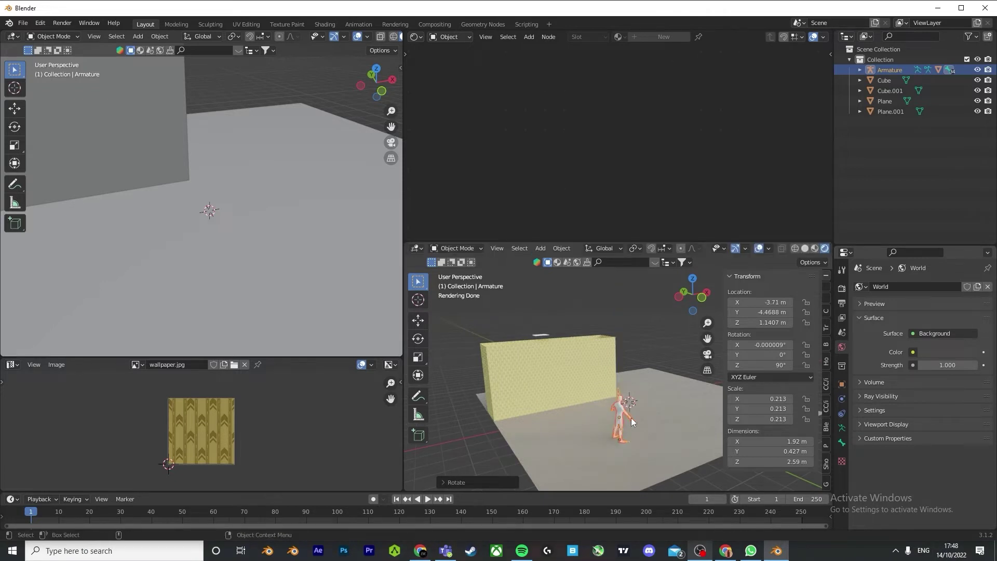
pyautogui.press('r')
pyautogui.press('z')
pyautogui.click(636, 406)
# Step: Duplicate the long wallpapered wall box and place the copy about 9.5 m along positive X
pyautogui.click(544, 335)
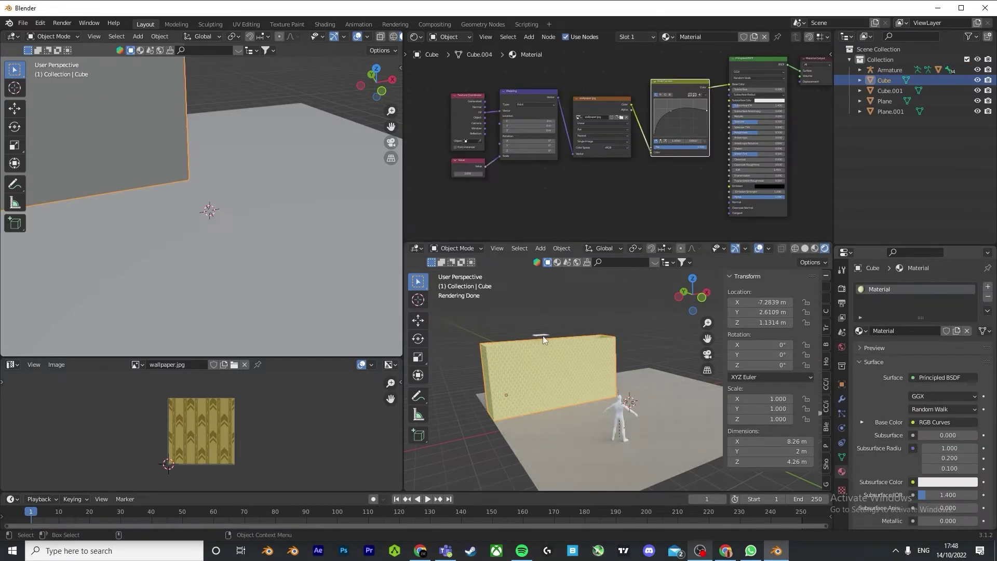
pyautogui.click(541, 334)
pyautogui.scroll(2, 597, 363)
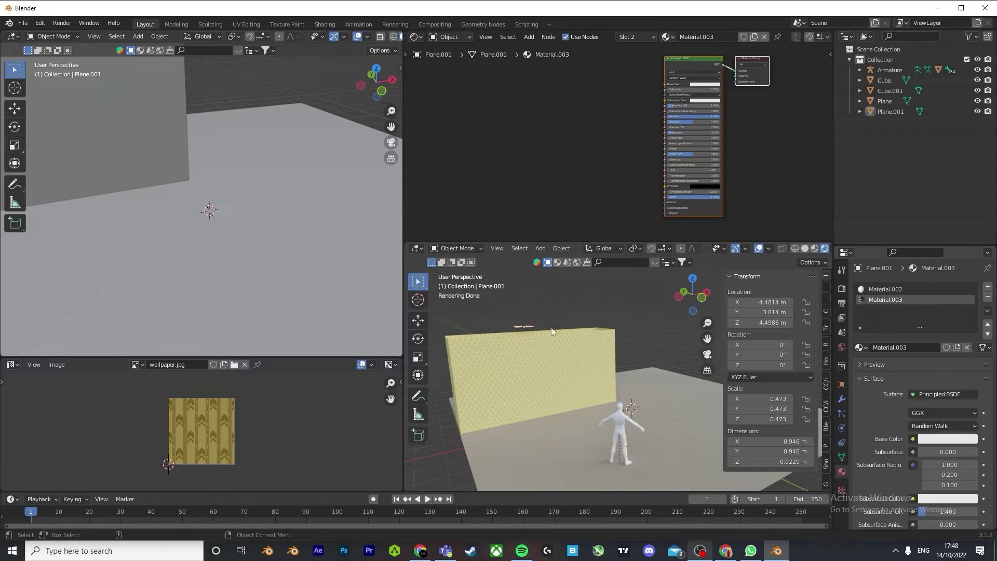
pyautogui.click(568, 344)
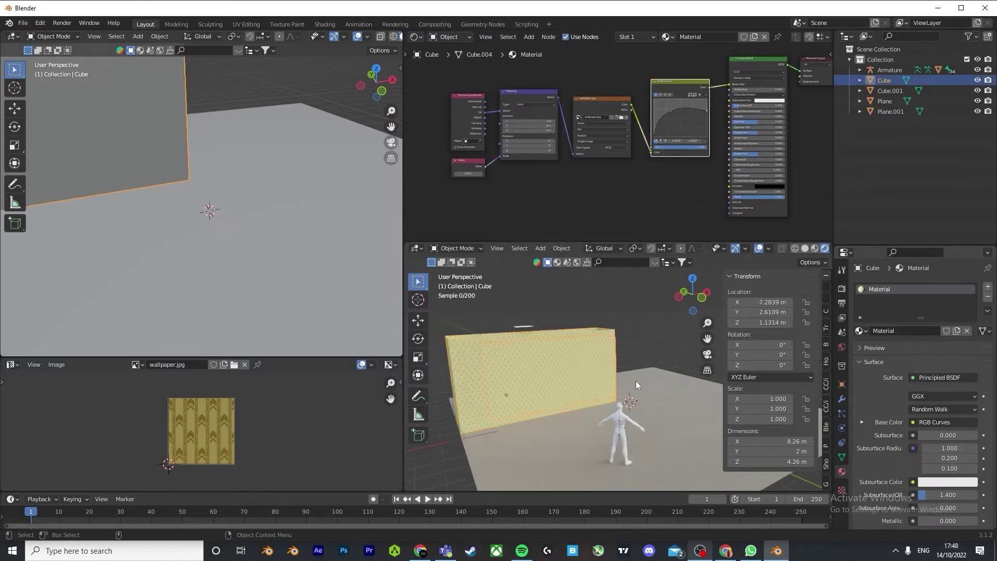
pyautogui.scroll(-1, 623, 385)
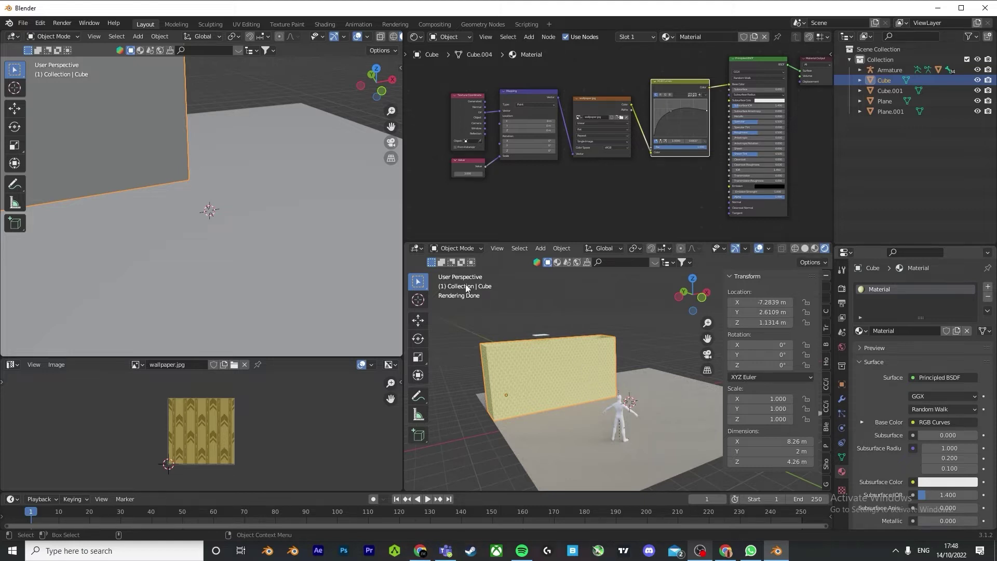
pyautogui.click(456, 249)
pyautogui.hotkey('shift', 'd')
pyautogui.press('x')
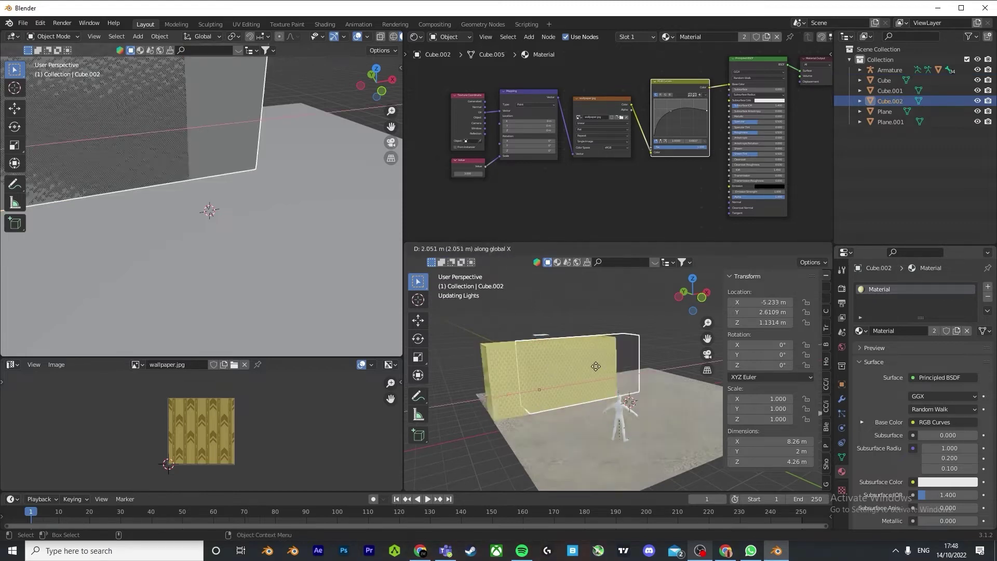
pyautogui.click(678, 364)
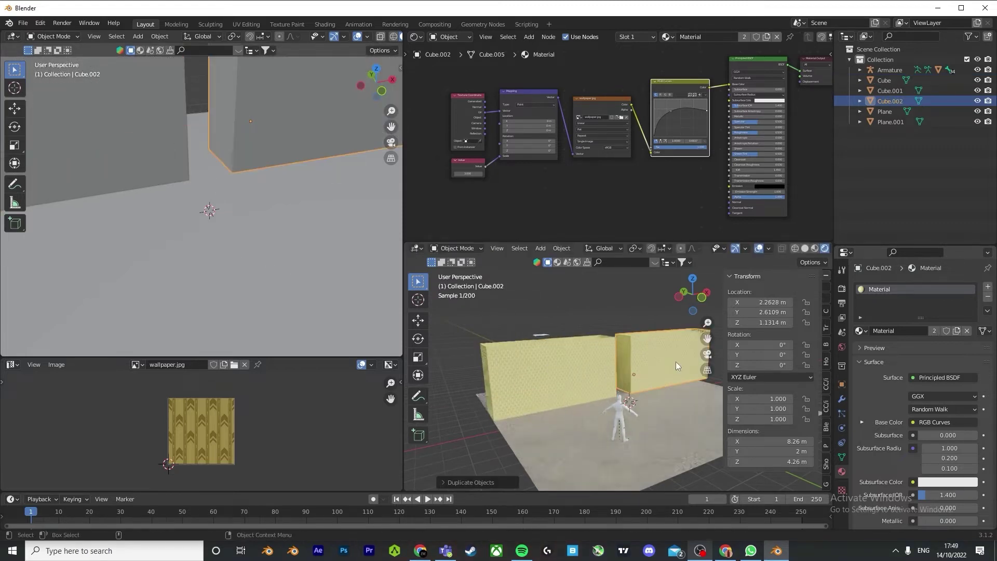
# Step: Rotate the wall copy 90° about Z and move it about 9.5 m in the negative Y direction
pyautogui.write('rz')
pyautogui.write('90')
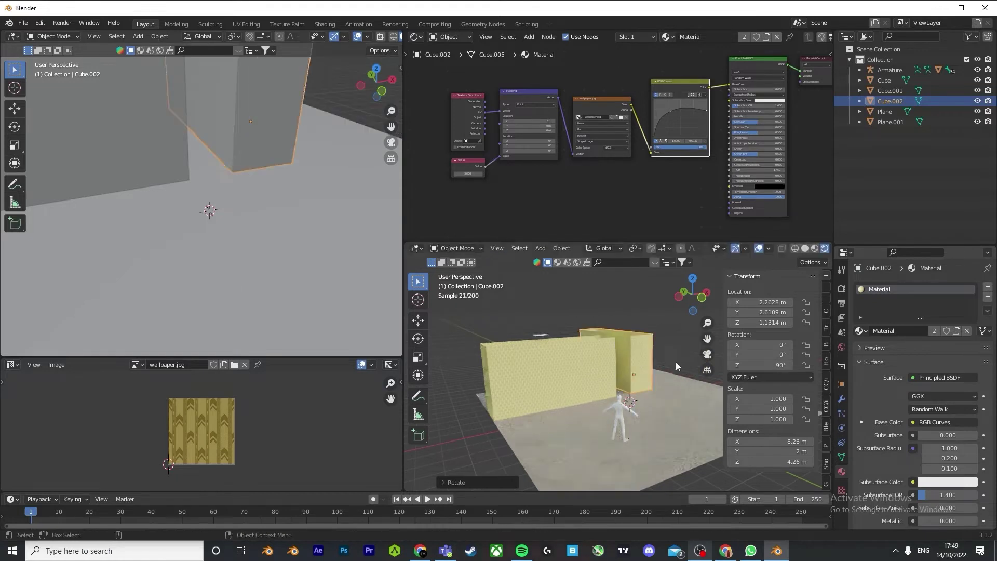
pyautogui.press('Return')
pyautogui.press('g')
pyautogui.press('y')
pyautogui.click(779, 408)
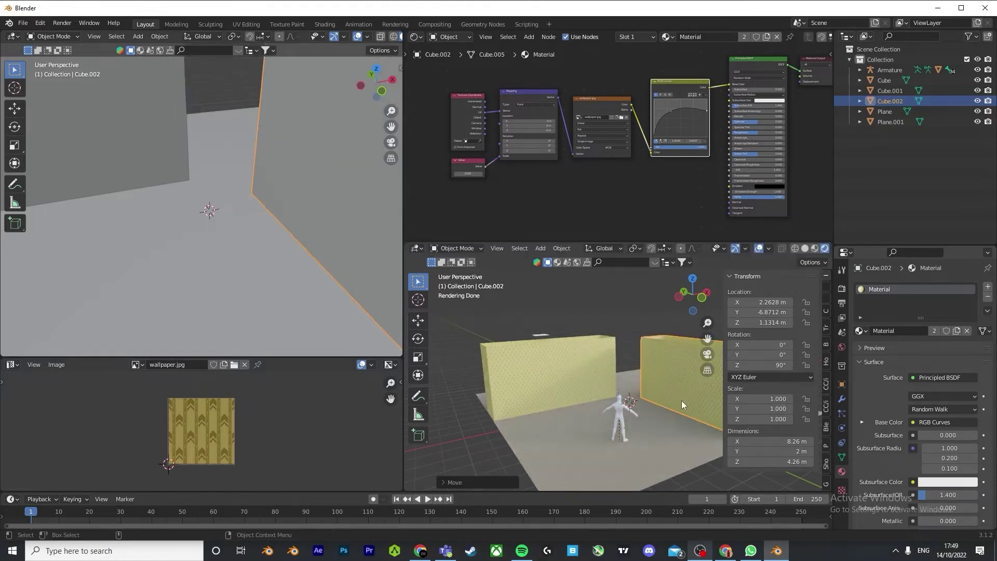
# Step: Shorten the rotated wall to a length of about 4.77 m by moving its end face in Edit Mode, and return to Object Mode
pyautogui.scroll(-2, 682, 400)
pyautogui.moveTo(682, 400); pyautogui.dragTo(648, 408, button='middle')
pyautogui.click(456, 249)
pyautogui.click(466, 273)
pyautogui.moveTo(721, 395); pyautogui.dragTo(610, 390, button='middle')
pyautogui.press('a')
pyautogui.click(598, 374)
pyautogui.scroll(3, 631, 385)
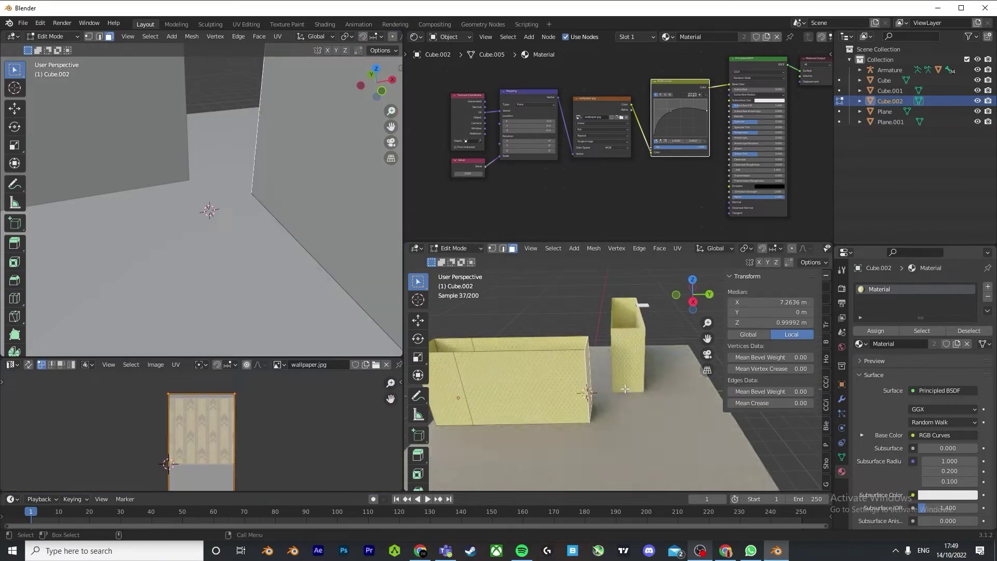
pyautogui.press('g')
pyautogui.press('z')
pyautogui.click(570, 393)
pyautogui.moveTo(540, 390); pyautogui.dragTo(707, 353, button='middle')
pyautogui.moveTo(649, 418); pyautogui.dragTo(645, 354, button='middle')
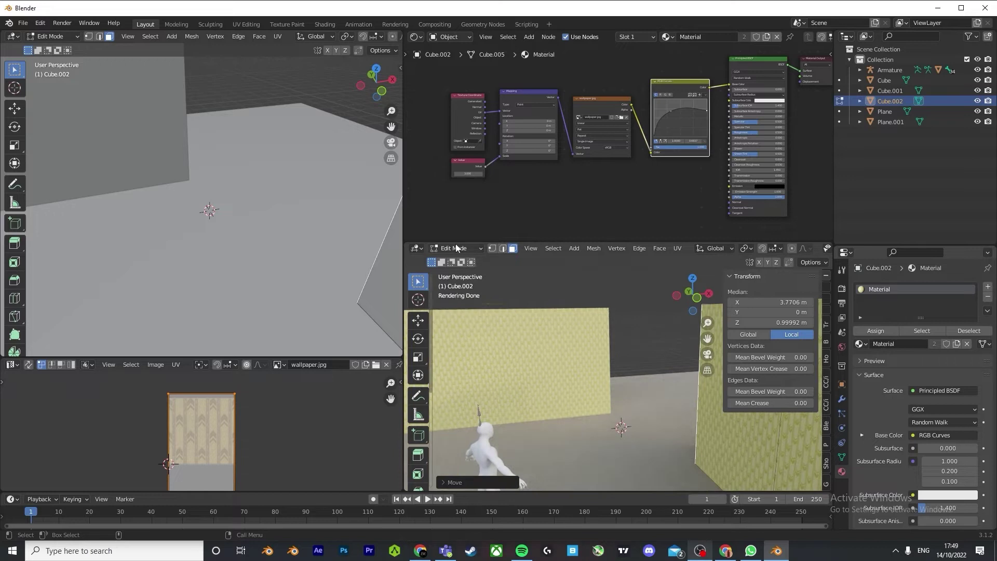
pyautogui.click(462, 262)
# Step: Move the shortened wall about 1.07 m in the negative X direction
pyautogui.scroll(-4, 571, 343)
pyautogui.press('g')
pyautogui.press('x')
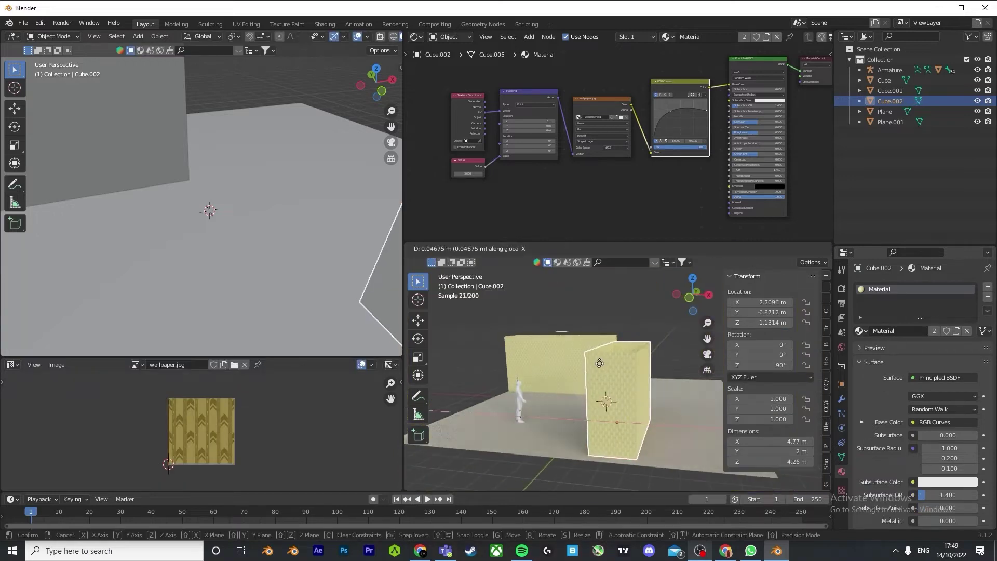
pyautogui.click(574, 360)
pyautogui.moveTo(574, 359); pyautogui.dragTo(563, 392, button='middle')
pyautogui.scroll(2, 658, 368)
# Step: Duplicate the original long wall and place the copy behind it at about X -0.5 m and Y 9.1 m
pyautogui.click(557, 356)
pyautogui.hotkey('shift', 'd')
pyautogui.press('x')
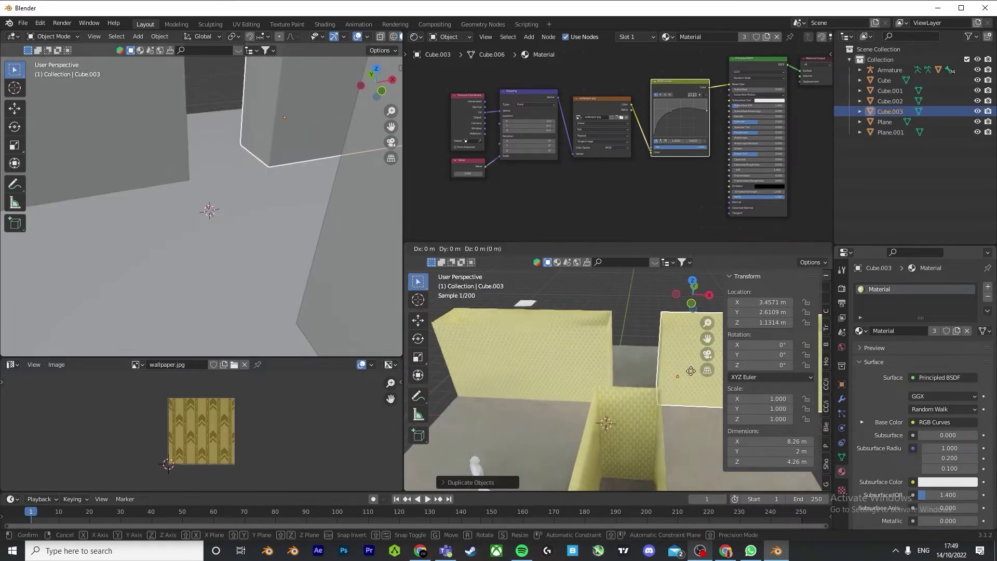
pyautogui.press('y')
pyautogui.click(672, 322)
pyautogui.press('g')
pyautogui.press('x')
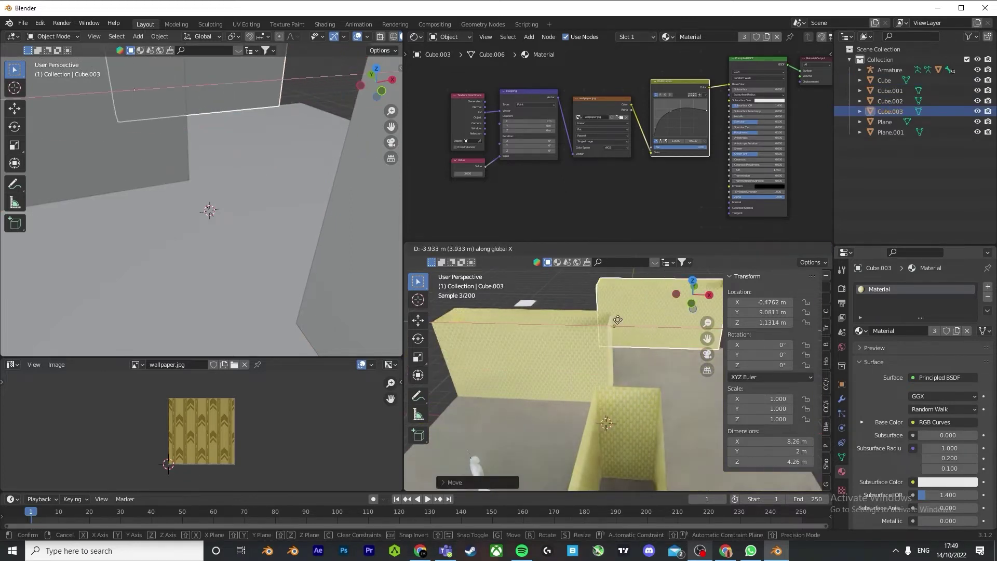
pyautogui.click(616, 320)
# Step: Duplicate the shortened wall and place the copy at about X 8.69 m and Y 1.56 m
pyautogui.moveTo(618, 322); pyautogui.dragTo(573, 336, button='middle')
pyautogui.scroll(-4, 574, 335)
pyautogui.click(559, 376)
pyautogui.scroll(1, 621, 383)
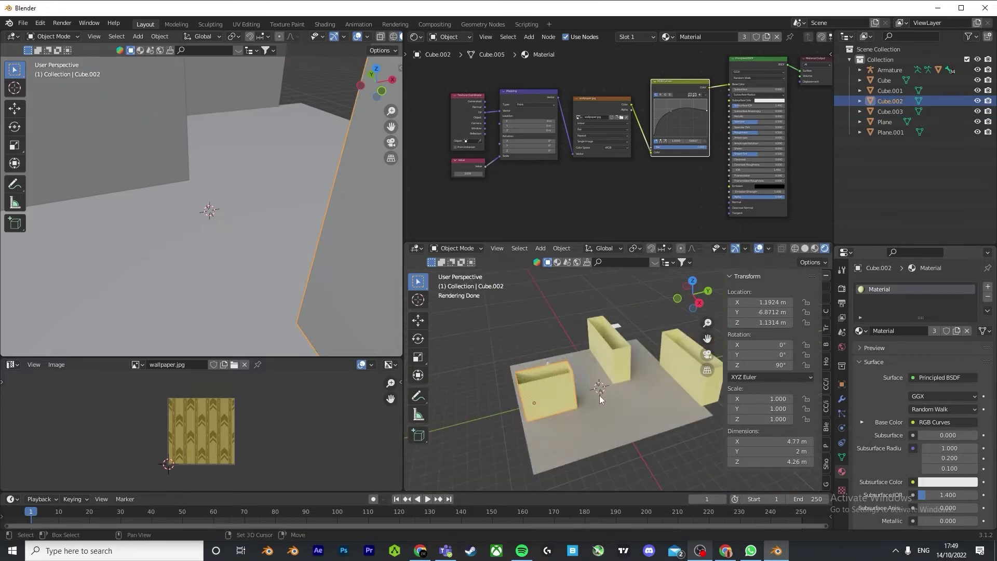
pyautogui.hotkey('shift', 'd')
pyautogui.press('x')
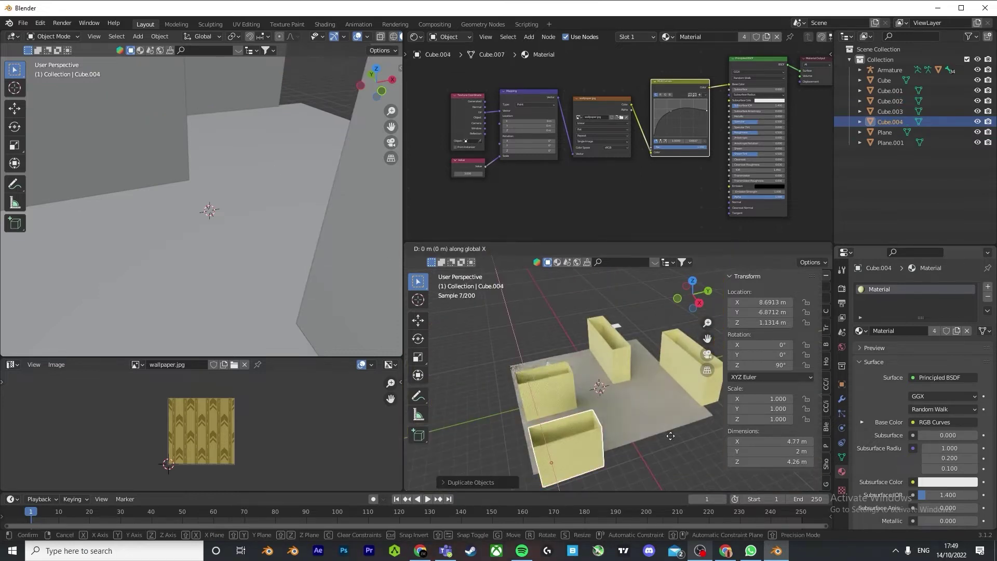
pyautogui.press('y')
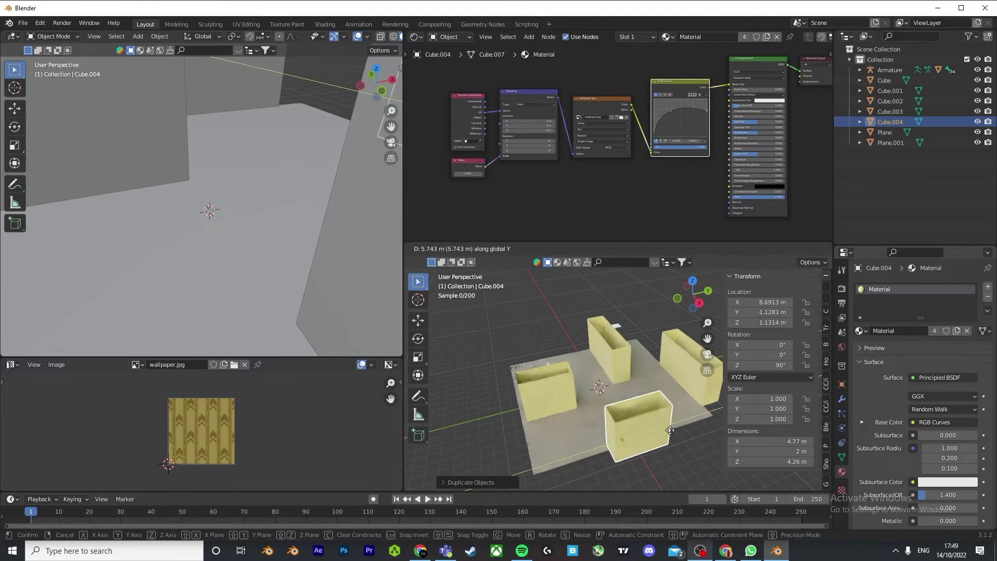
pyautogui.click(702, 364)
pyautogui.moveTo(707, 354); pyautogui.dragTo(656, 365, button='middle')
pyautogui.press('g')
pyautogui.press('y')
pyautogui.click(656, 365)
# Step: Move the short wall copy along X to about 5.45 m and enter Edit Mode on it
pyautogui.scroll(1, 655, 366)
pyautogui.press('g')
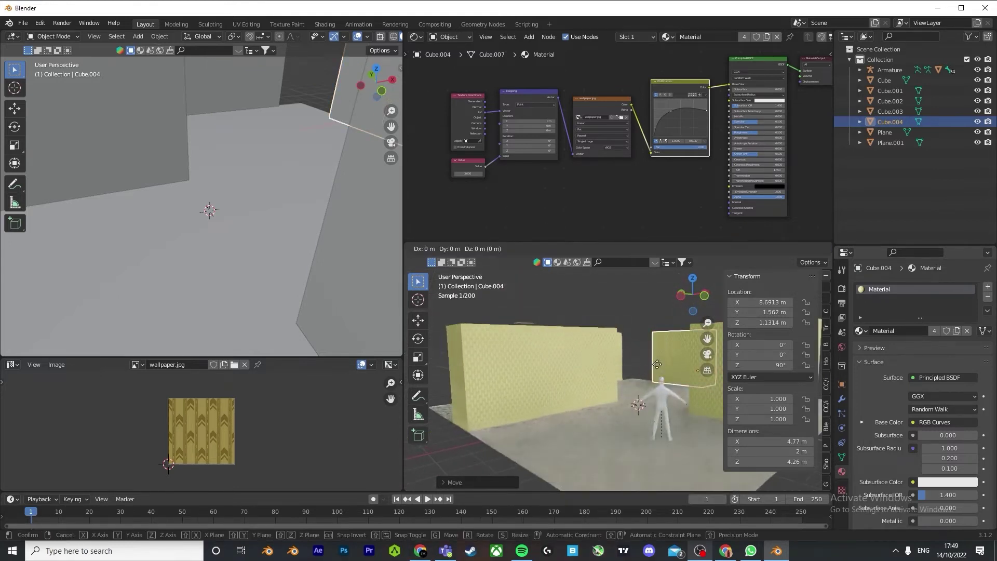
pyautogui.press('x')
pyautogui.click(632, 362)
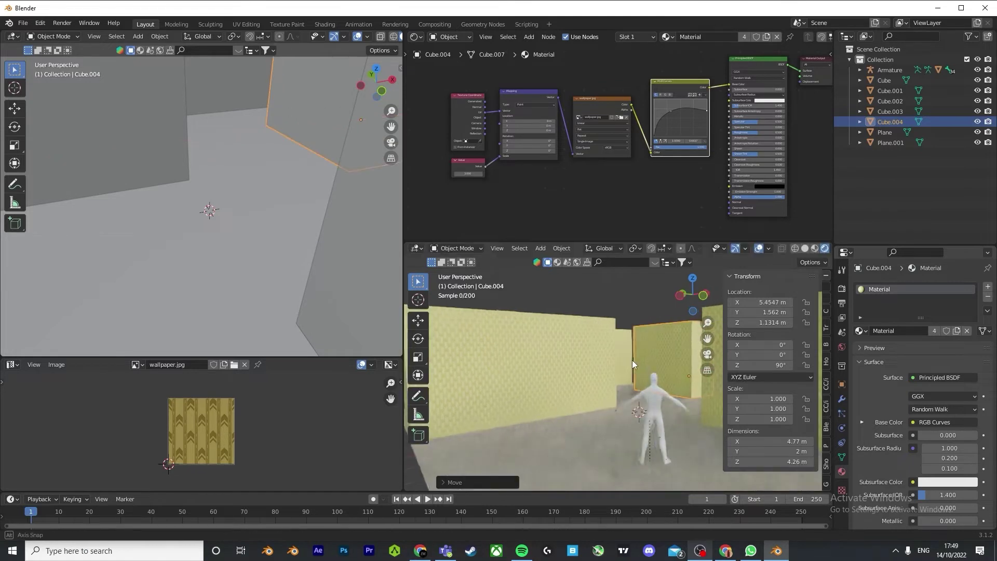
pyautogui.click(457, 248)
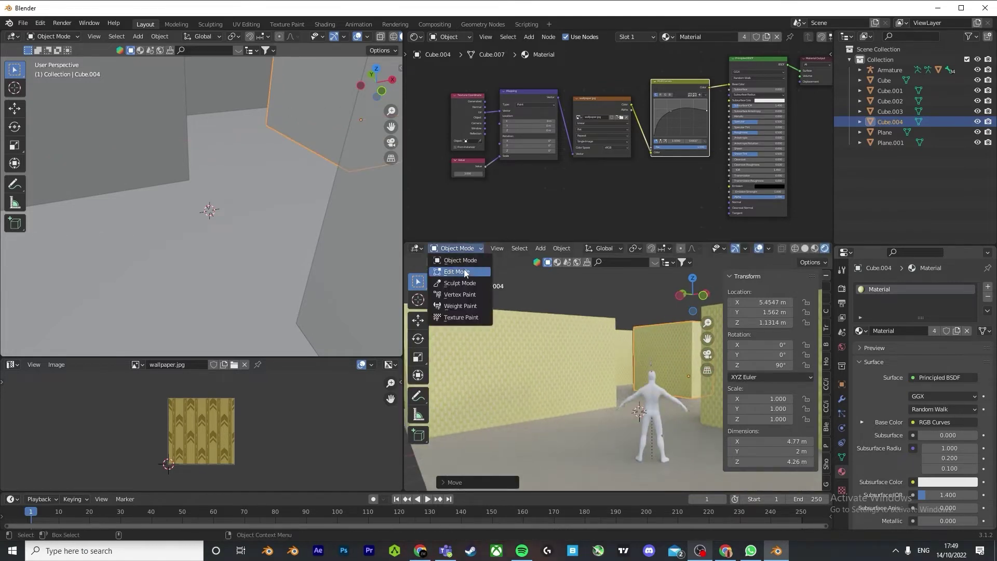
pyautogui.click(452, 275)
pyautogui.moveTo(540, 316); pyautogui.dragTo(567, 333, button='middle')
pyautogui.scroll(-5, 687, 370)
pyautogui.moveTo(636, 395); pyautogui.dragTo(568, 395, button='middle')
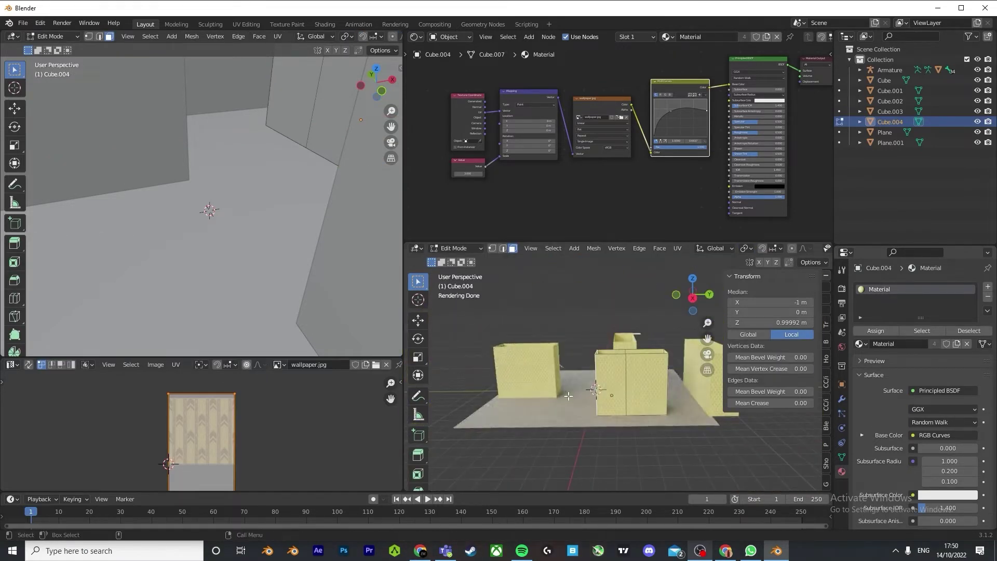
# Step: Try to extrude the short wall's selected end face and move it along X, and undo the change
pyautogui.press('g')
pyautogui.click(570, 396)
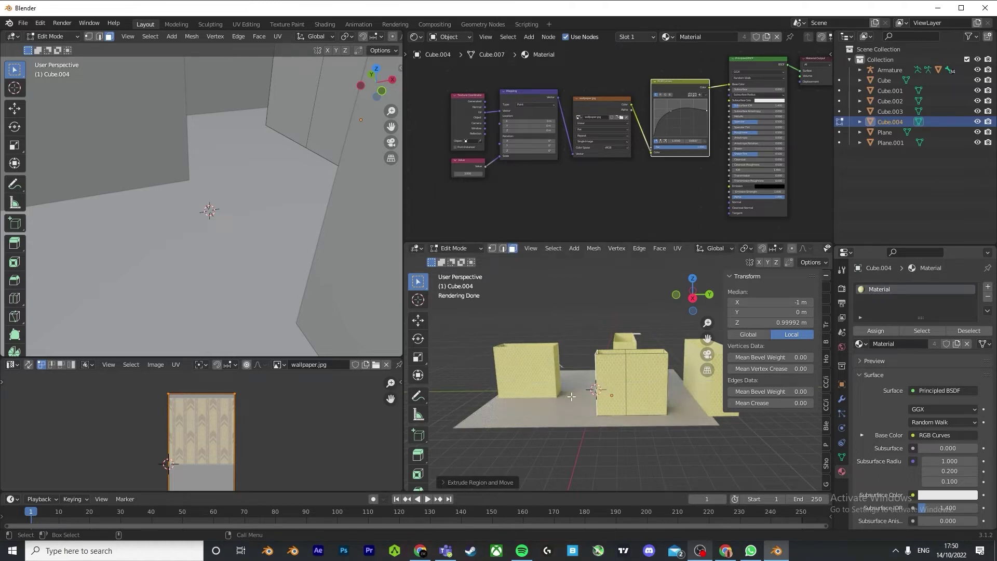
pyautogui.press('g')
pyautogui.press('x')
pyautogui.click(511, 395)
pyautogui.hotkey('ctrl', 'z')
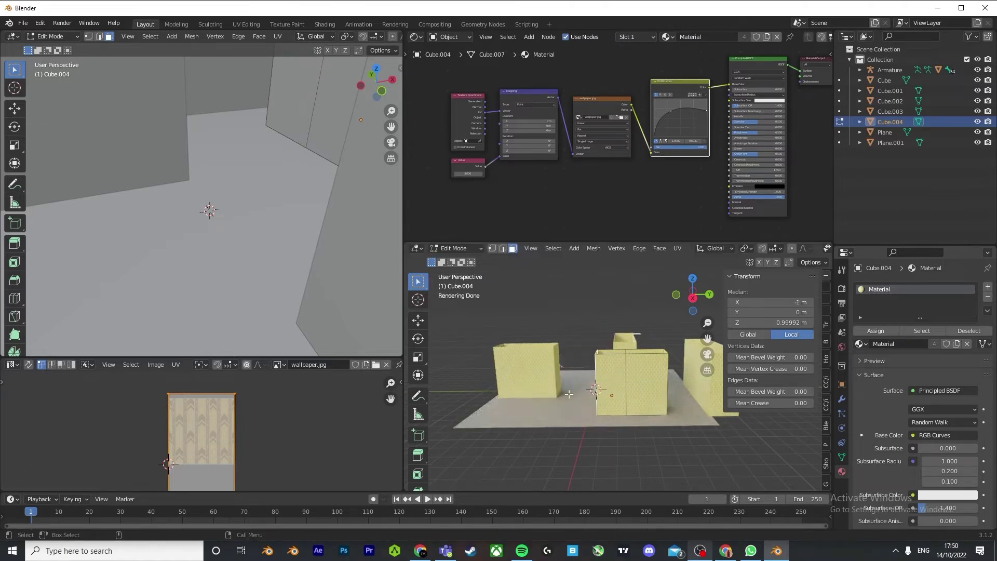
# Step: Extrude the selected end face of the short wall about 4.54 m along Y
pyautogui.moveTo(576, 396); pyautogui.dragTo(602, 404, button='middle')
pyautogui.press('g')
pyautogui.press('x')
pyautogui.press('y')
pyautogui.click(582, 405)
# Step: Delete the top face of the extruded wall section and return to Object Mode
pyautogui.scroll(4, 584, 406)
pyautogui.click(641, 363)
pyautogui.press('x')
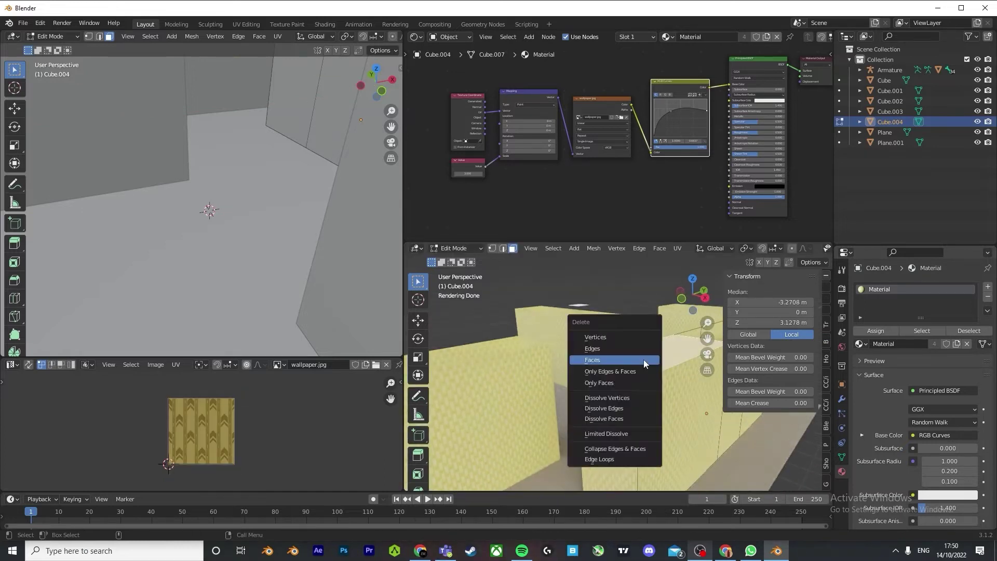
pyautogui.click(643, 360)
pyautogui.moveTo(605, 366); pyautogui.dragTo(706, 358, button='middle')
pyautogui.hotkey('shift', 'a')
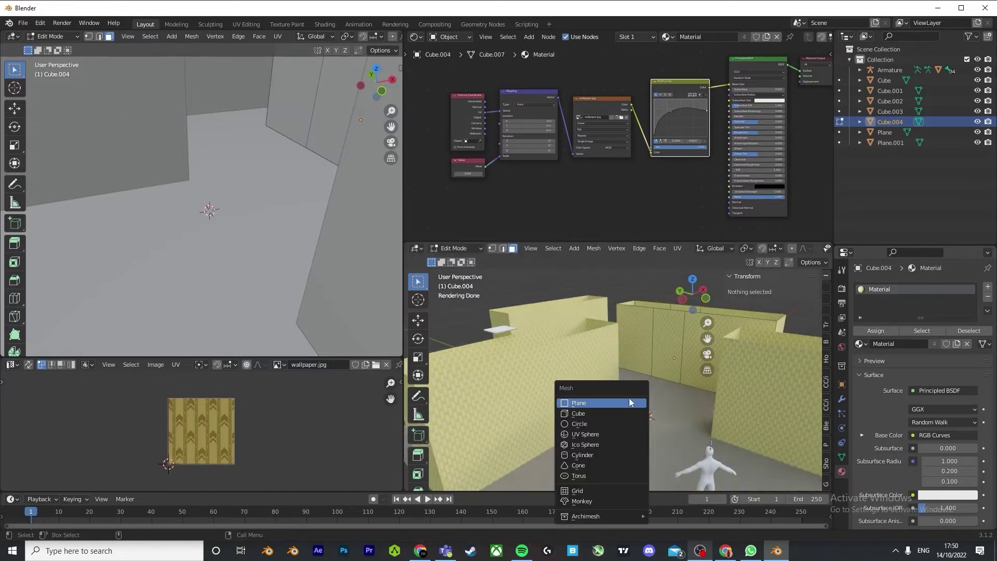
pyautogui.click(455, 248)
pyautogui.click(454, 260)
# Step: Add a camera and move it behind the character to about X -6.68 m, Y -7.31 m and Z 1.75 m
pyautogui.scroll(-3, 606, 367)
pyautogui.scroll(2, 607, 368)
pyautogui.moveTo(606, 368); pyautogui.dragTo(603, 381, button='middle')
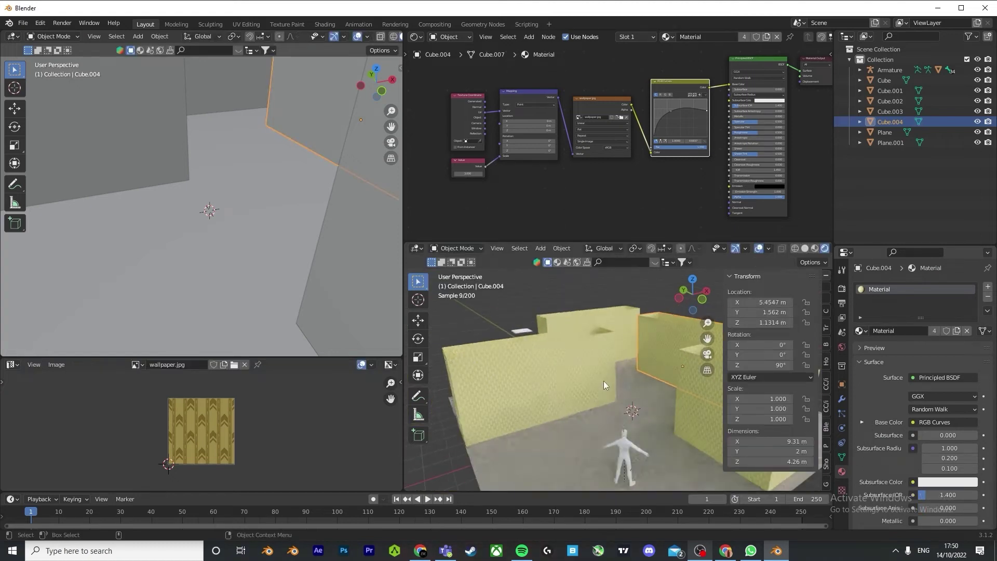
pyautogui.hotkey('shift', 'a')
pyautogui.click(559, 462)
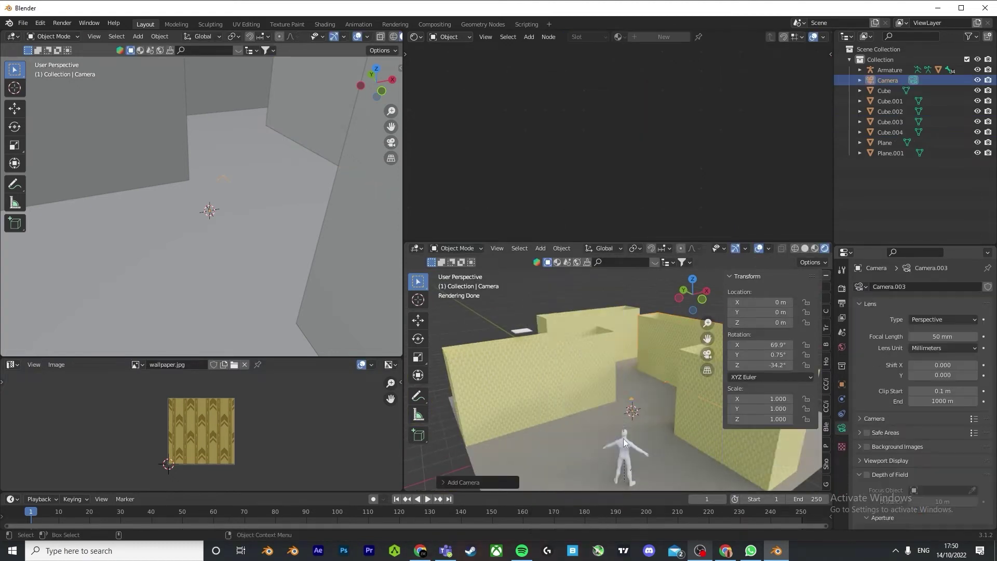
pyautogui.press('g')
pyautogui.press('z')
pyautogui.press('x')
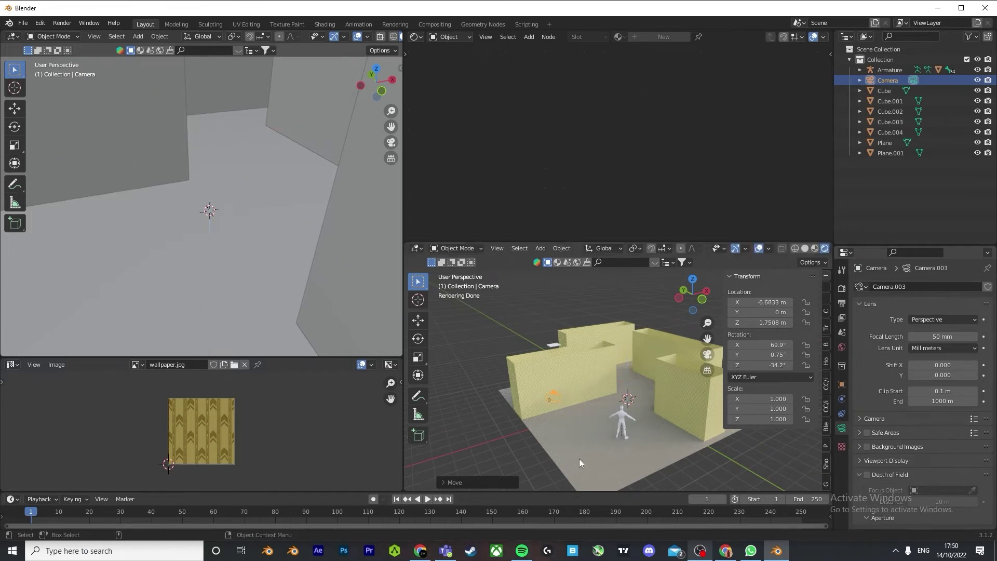
pyautogui.press('y')
pyautogui.click(661, 481)
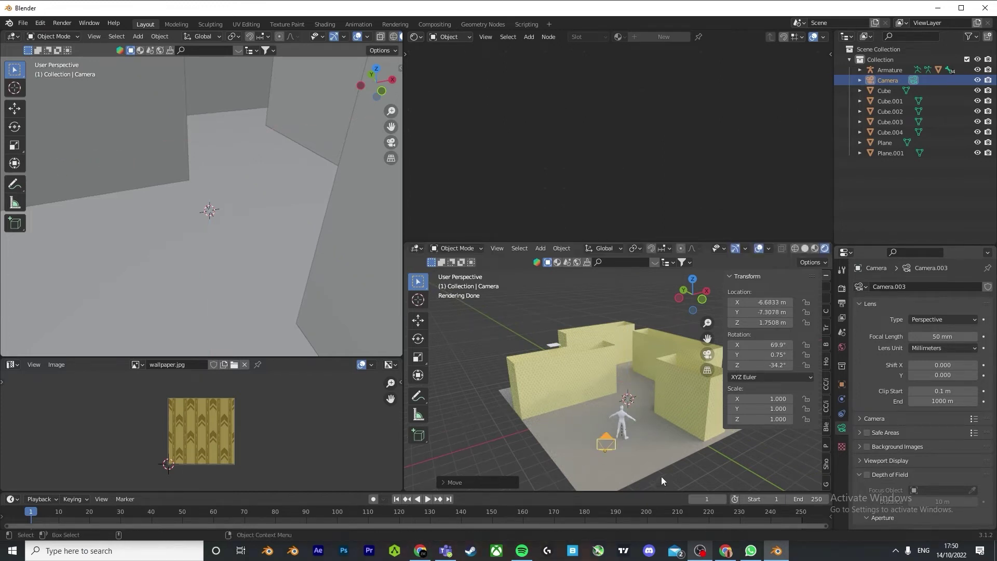
# Step: Look through the camera and set its rotation to X 90°, Y 0° and Z 0°
pyautogui.click(707, 354)
pyautogui.click(842, 384)
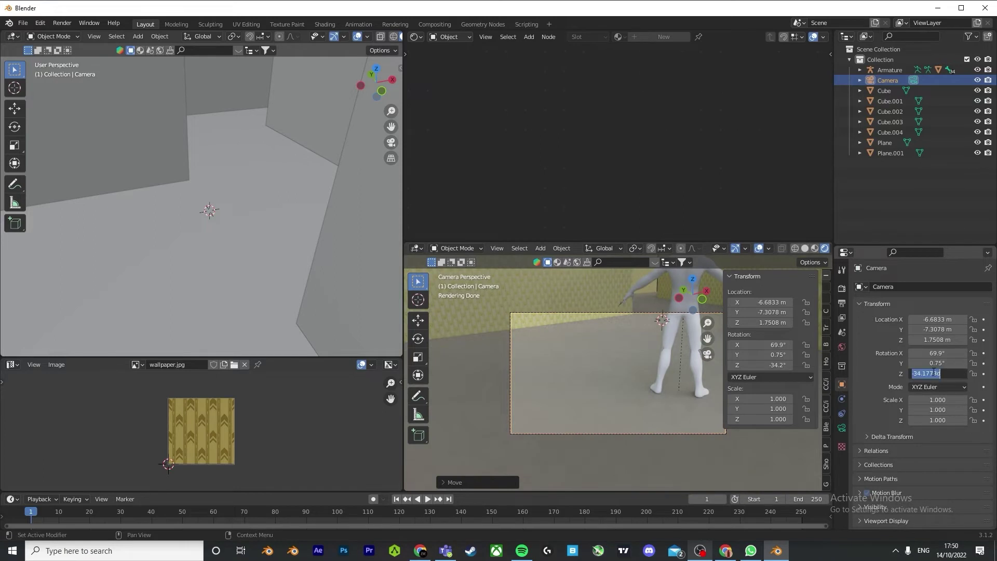
pyautogui.write('0')
pyautogui.press('Return')
pyautogui.write('90')
pyautogui.press('Return')
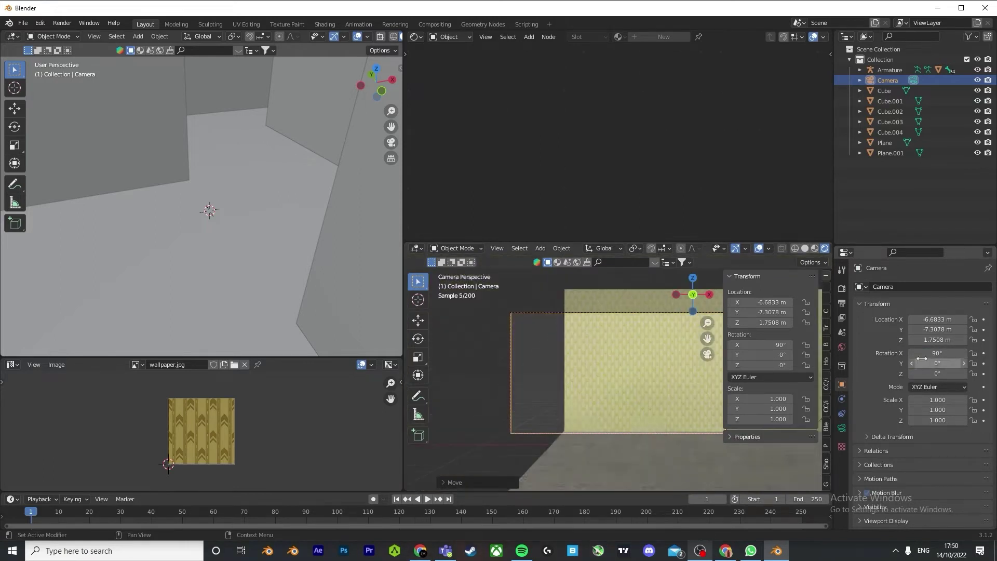
# Step: Rotate the camera about the global Z axis to about -40.8° so it faces the character's back
pyautogui.press('r')
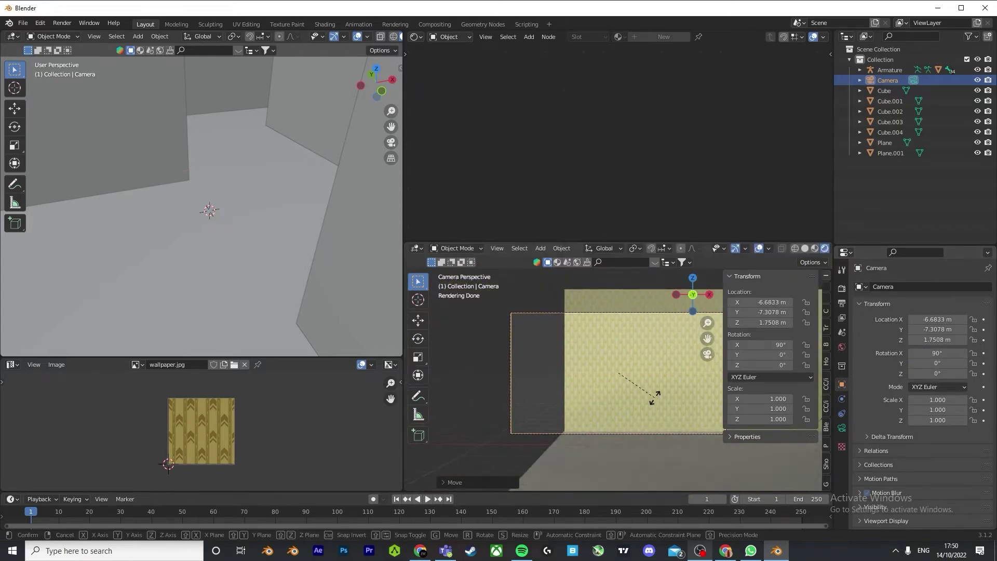
pyautogui.press('z')
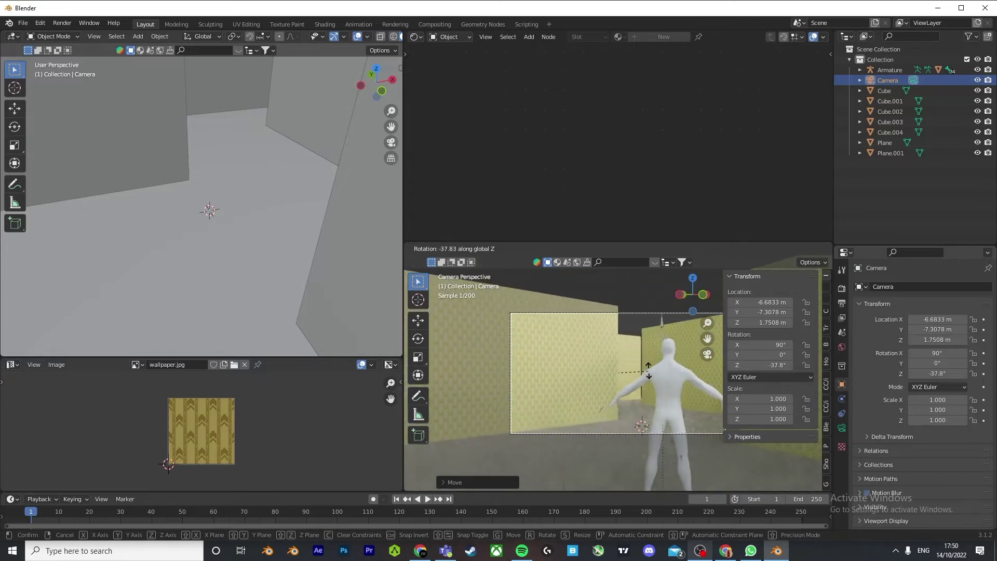
pyautogui.click(625, 355)
# Step: Move the wall Cube.004 along the X axis to about X 5.60 m
pyautogui.click(679, 342)
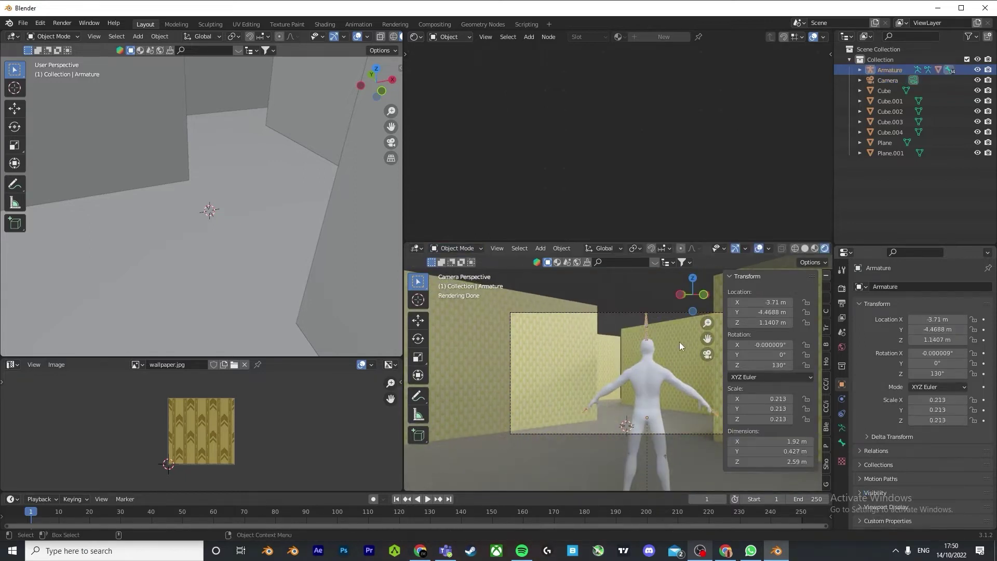
pyautogui.press('g')
pyautogui.press('x')
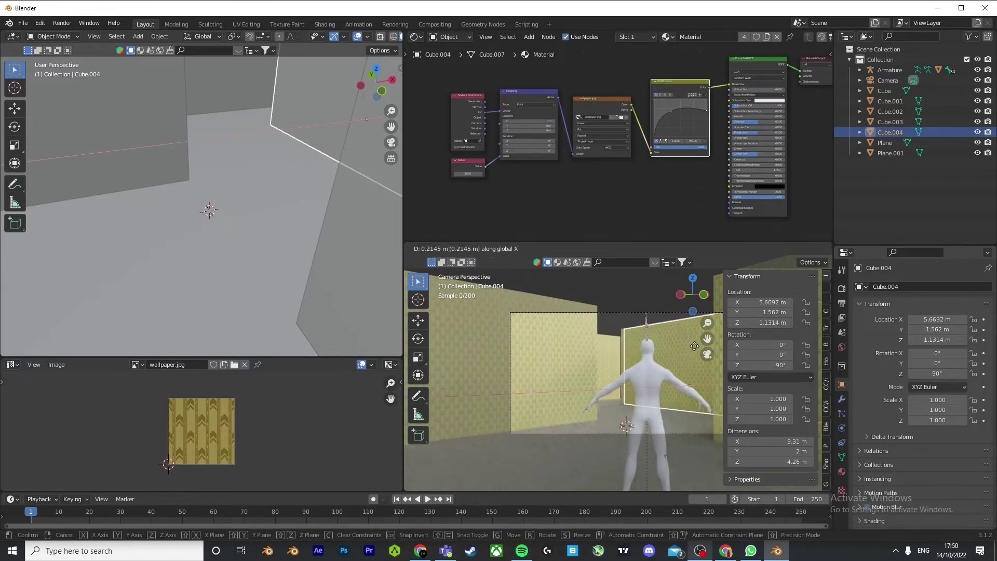
pyautogui.click(600, 358)
# Step: Select the far wall Cube.003 and move it along the Y axis
pyautogui.click(600, 354)
pyautogui.press('g')
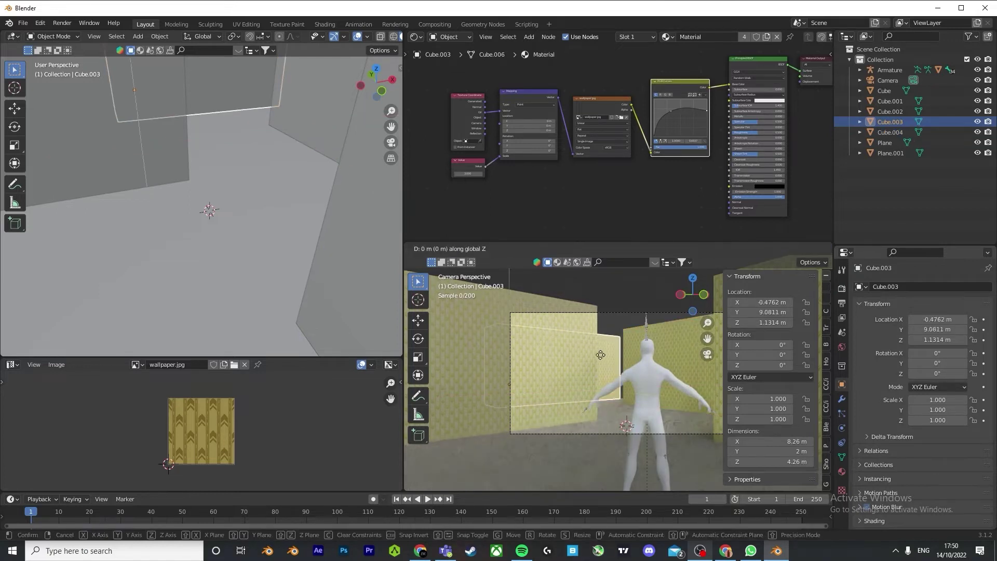
pyautogui.press('y')
pyautogui.click(647, 349)
# Step: Move the wall Cube.004 outward along the X axis to about X 6.73 m
pyautogui.click(701, 363)
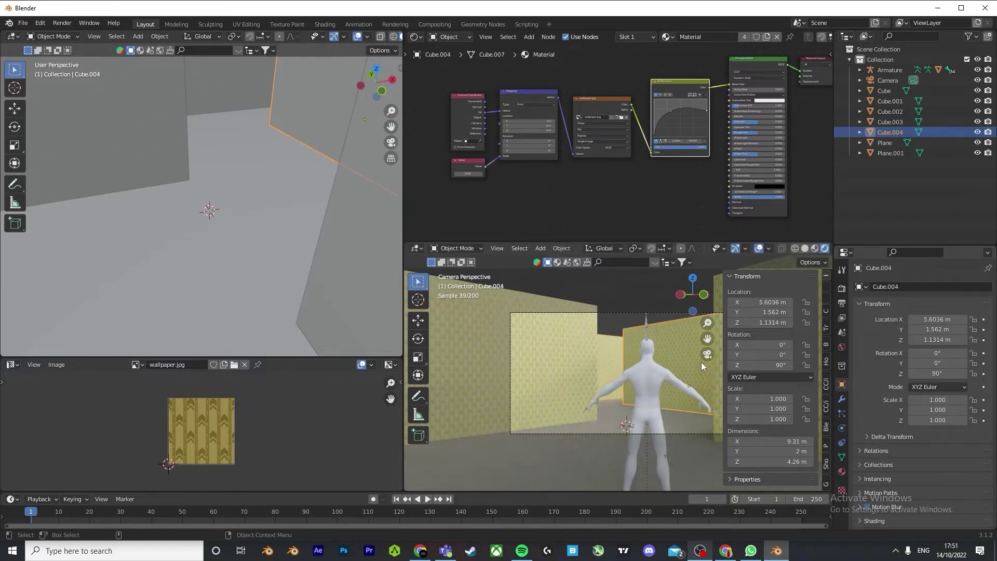
pyautogui.press('g')
pyautogui.press('x')
pyautogui.click(714, 360)
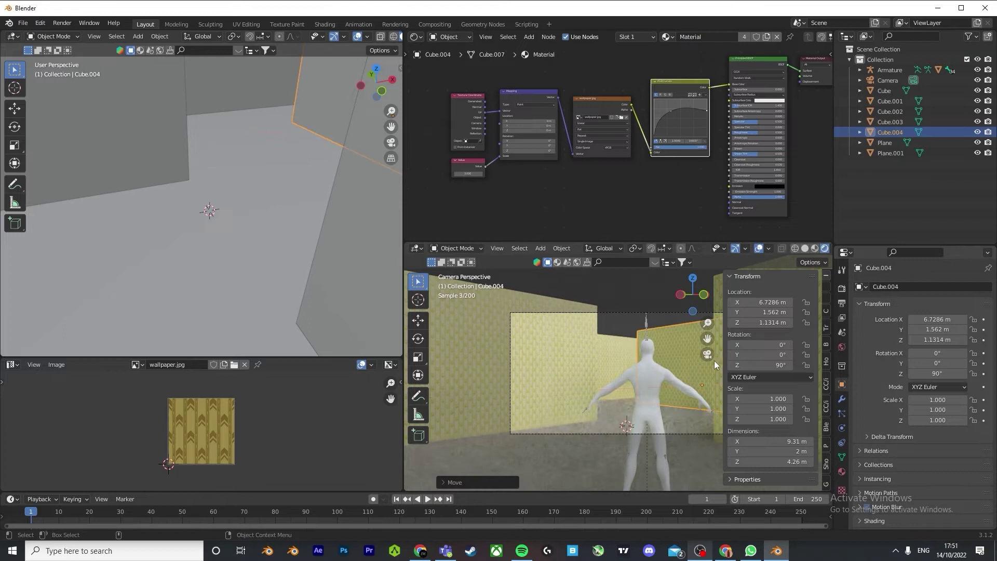
# Step: Move the camera to about X -8.21 m and pull it back along its local Z axis, away from the character
pyautogui.click(672, 433)
pyautogui.press('g')
pyautogui.click(611, 429)
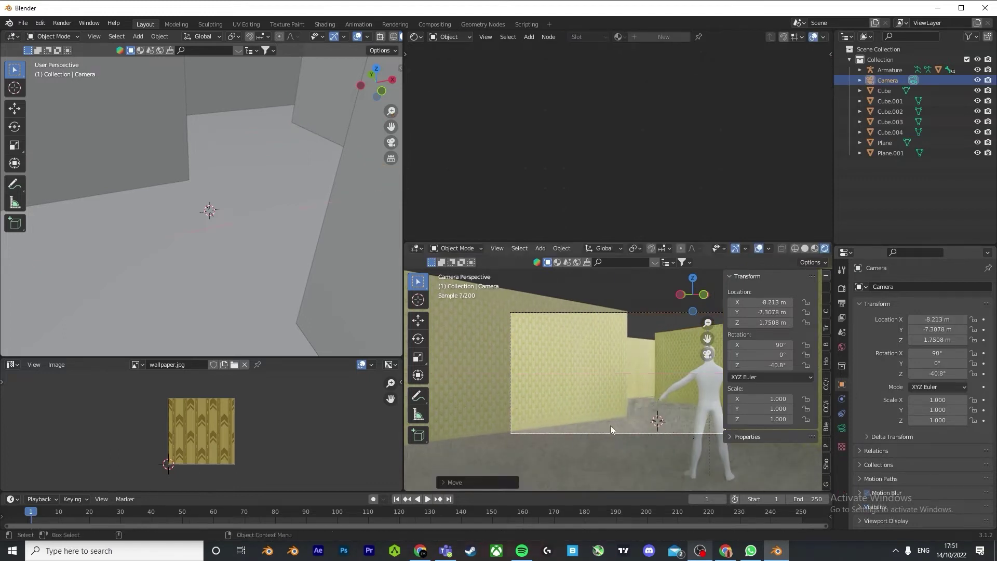
pyautogui.press('g')
pyautogui.press('x')
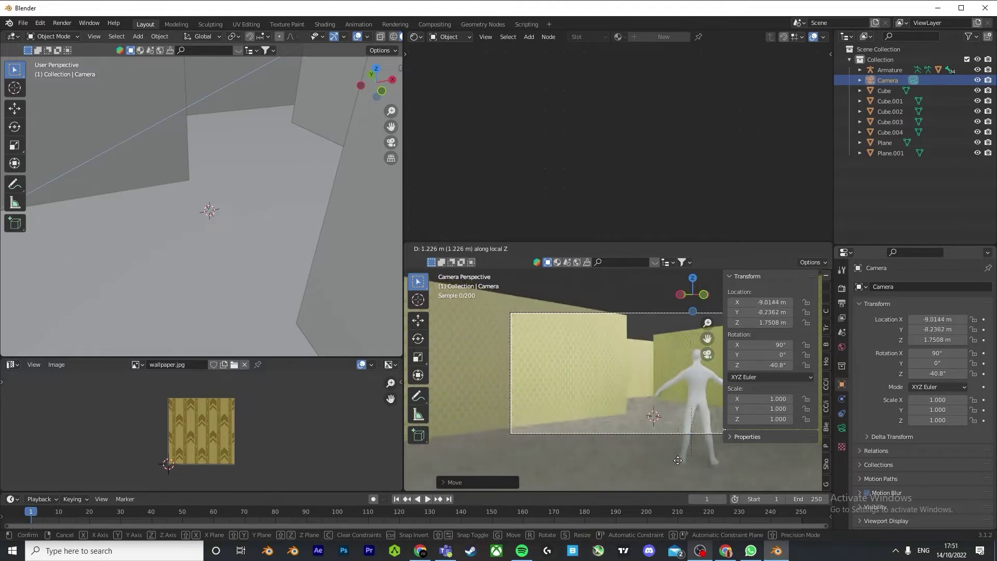
pyautogui.click(669, 482)
pyautogui.click(696, 481)
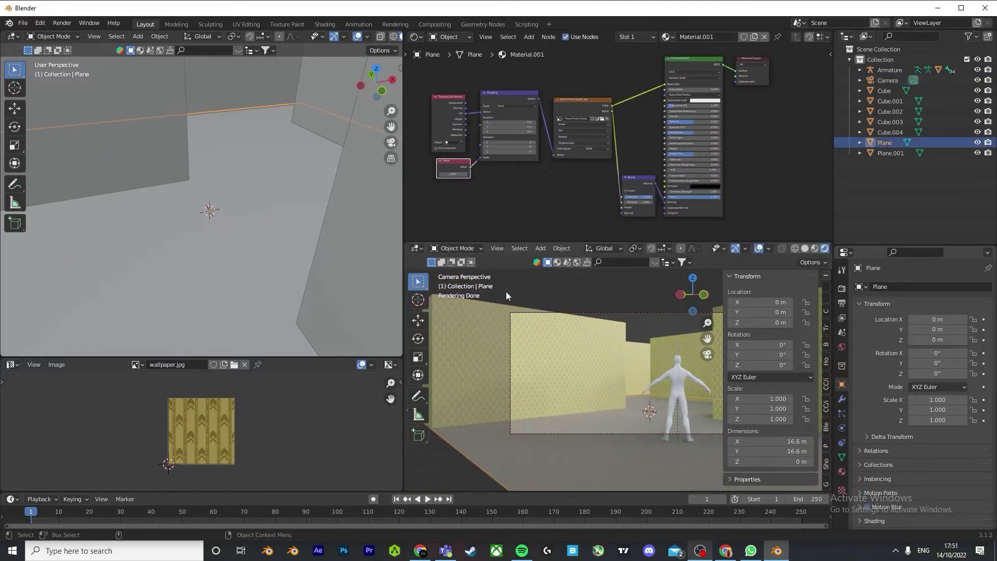
pyautogui.click(582, 393)
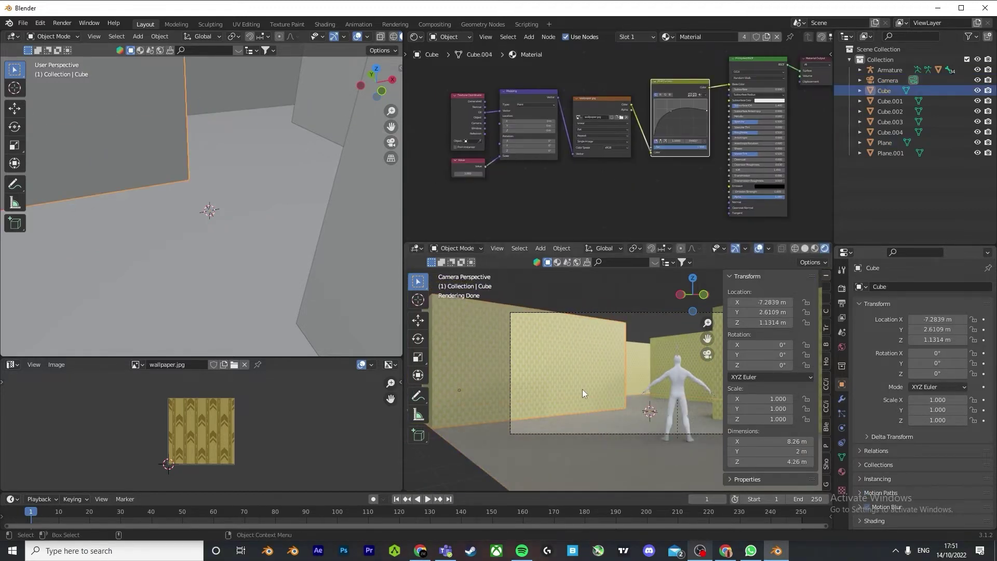
# Step: Add a cube at the centre of the room and raise it to about Z 1.08 m
pyautogui.scroll(-3, 640, 406)
pyautogui.moveTo(640, 407); pyautogui.dragTo(646, 417, button='middle')
pyautogui.scroll(-4, 647, 416)
pyautogui.hotkey('shift', 'a')
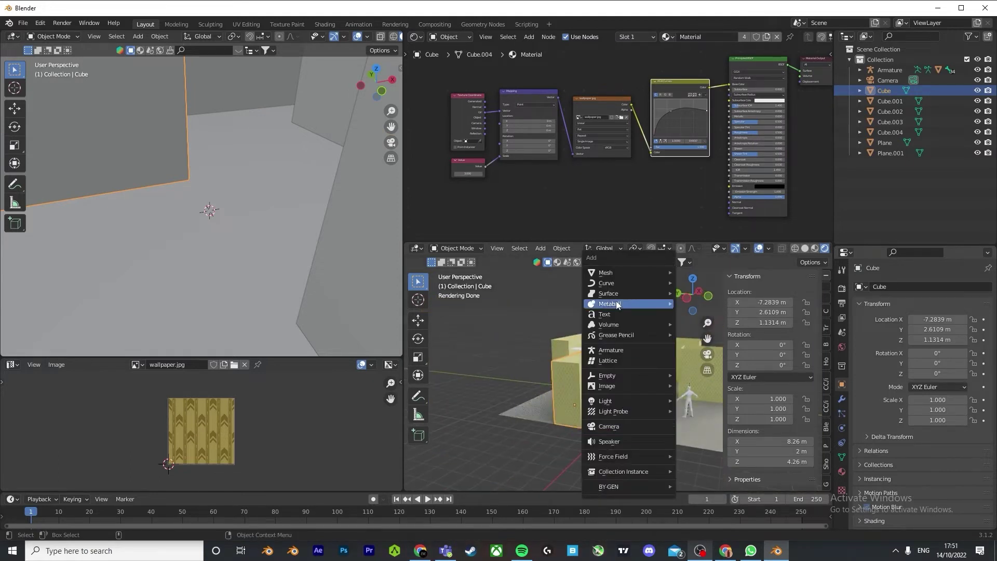
pyautogui.moveTo(644, 272)
pyautogui.click(706, 280)
pyautogui.moveTo(675, 364); pyautogui.dragTo(656, 419, button='middle')
pyautogui.scroll(3, 656, 419)
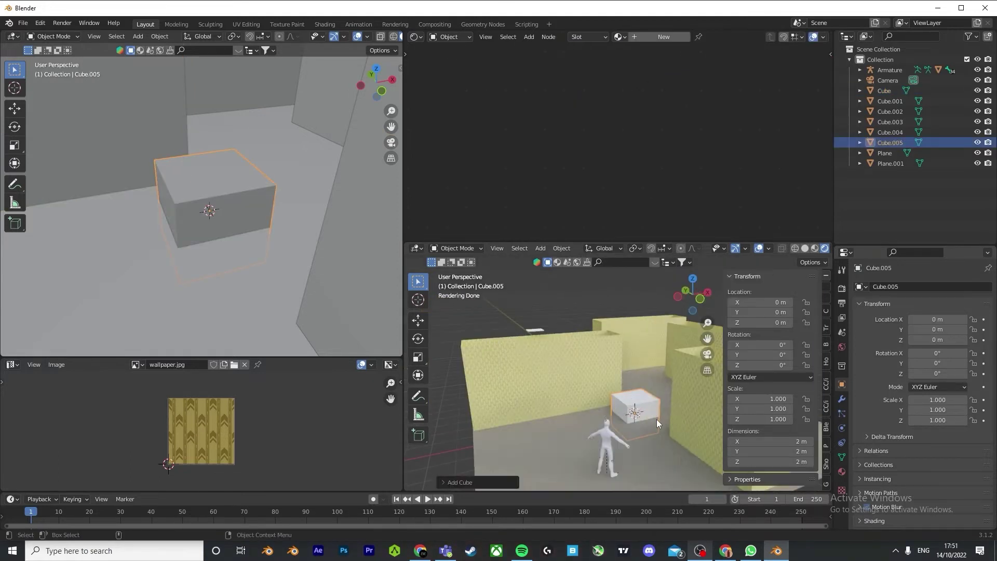
pyautogui.press('g')
pyautogui.press('z')
pyautogui.click(665, 406)
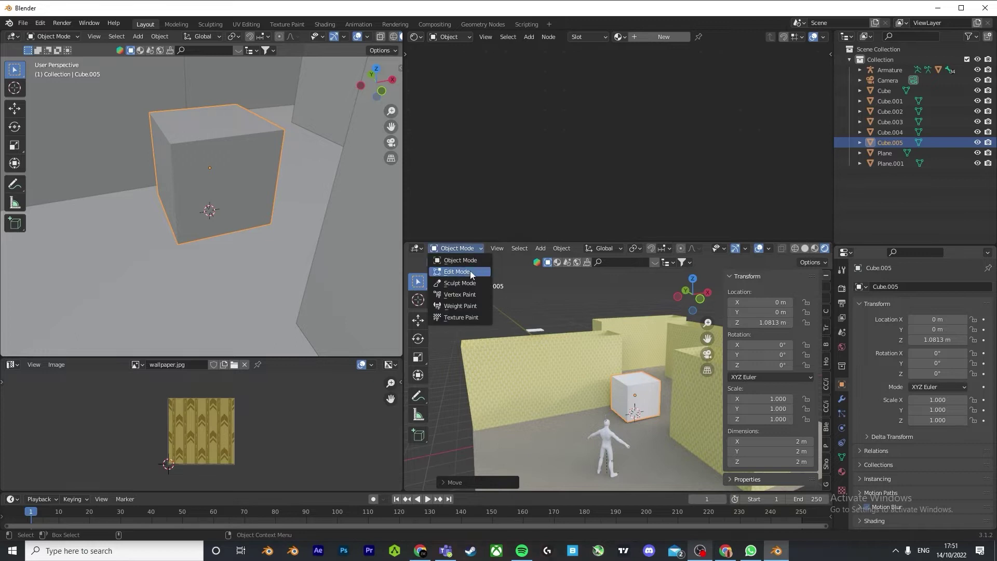
# Step: Delete the top and bottom faces of the new cube and return to Object Mode
pyautogui.click(470, 271)
pyautogui.click(644, 375)
pyautogui.moveTo(644, 375); pyautogui.dragTo(623, 450, button='middle')
pyautogui.keyDown('shift'); pyautogui.click(617, 374); pyautogui.keyUp('shift')
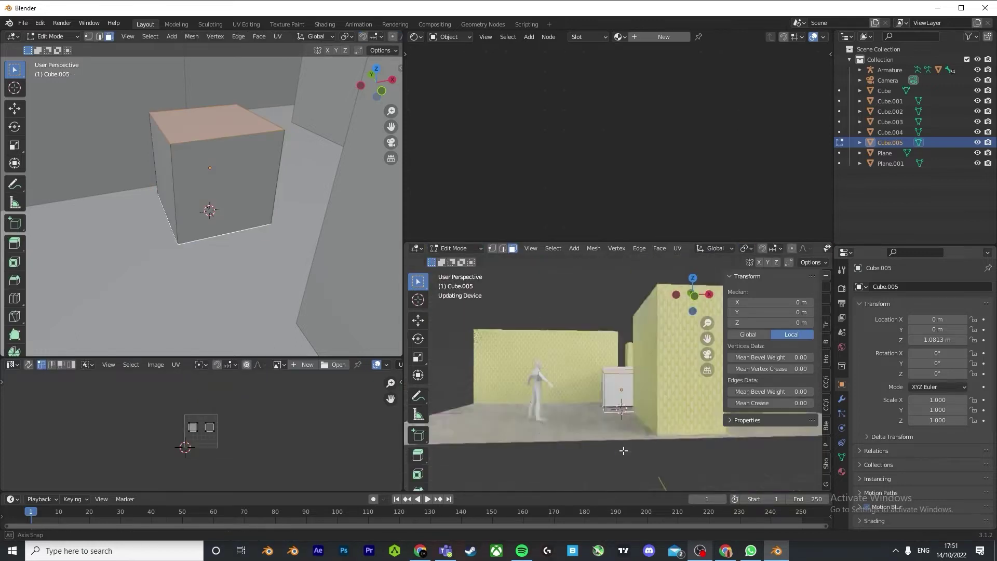
pyautogui.press('x')
pyautogui.click(618, 425)
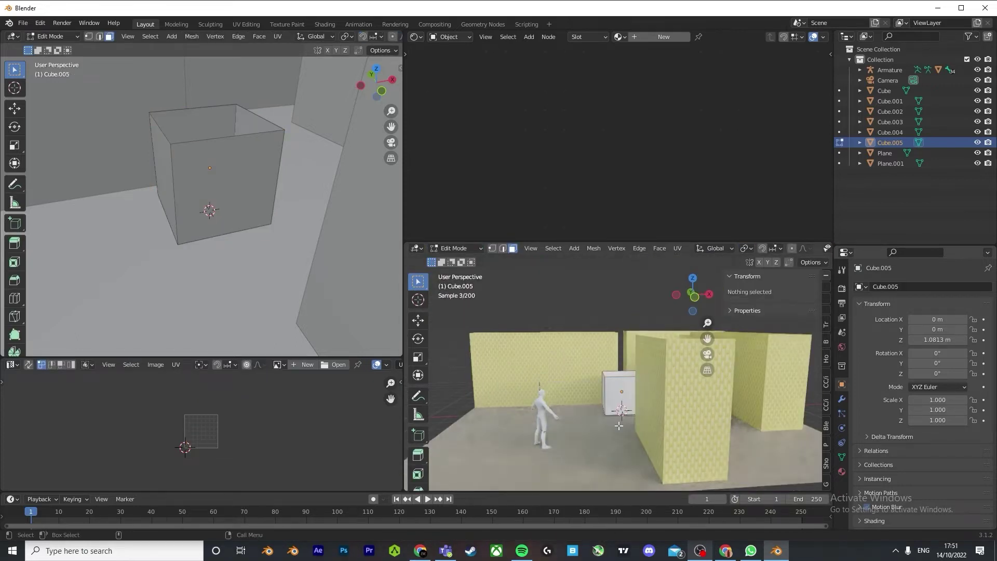
pyautogui.click(460, 248)
pyautogui.click(470, 254)
# Step: Scale the open cube in X and Y only, to about 16.2 m on each side
pyautogui.press('s')
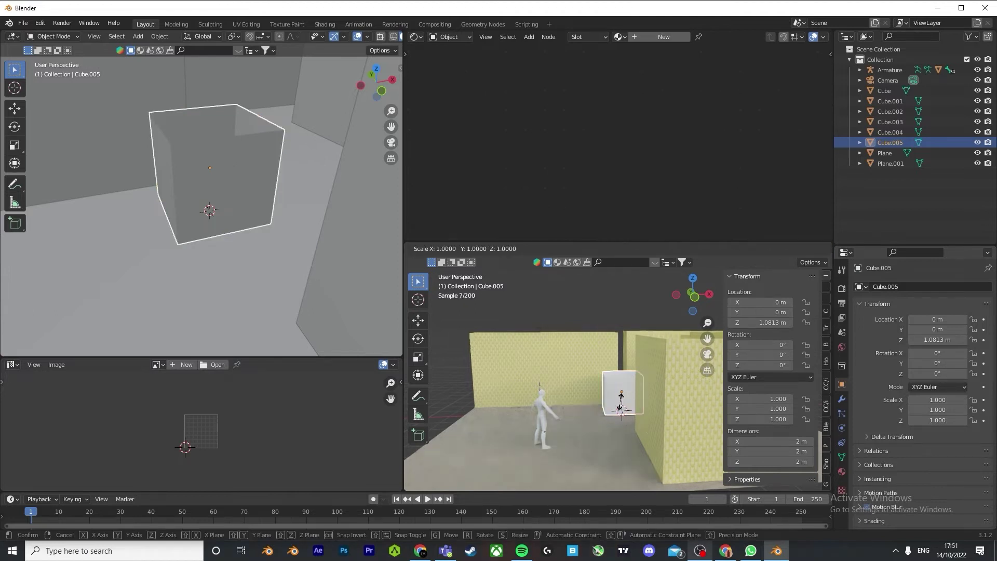
pyautogui.hotkey('shift', 'z')
pyautogui.click(706, 396)
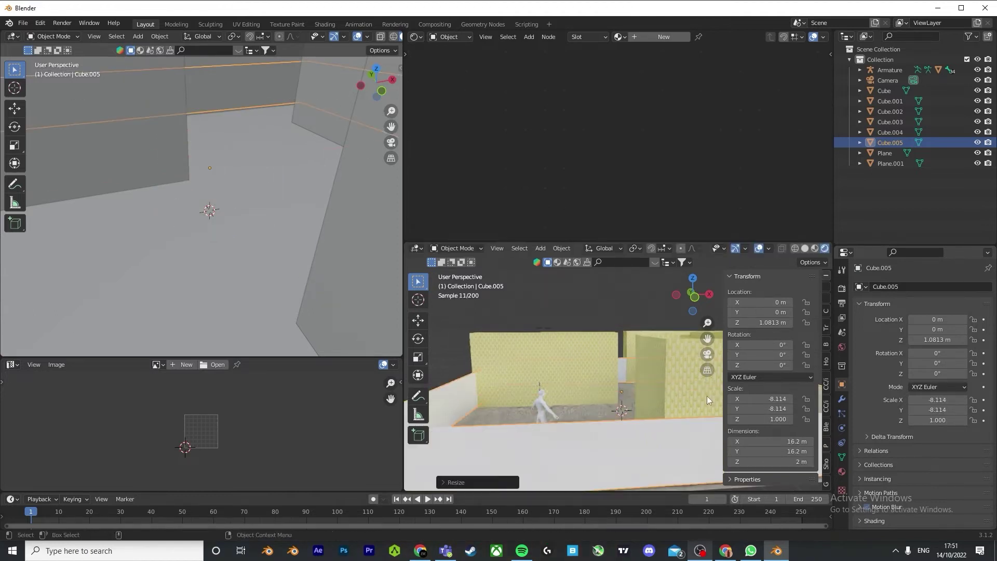
# Step: Scale the open cube along Z to about 3.91 m high and raise it to about Z 1.95 m
pyautogui.press('s')
pyautogui.press('z')
pyautogui.click(788, 373)
pyautogui.press('g')
pyautogui.press('z')
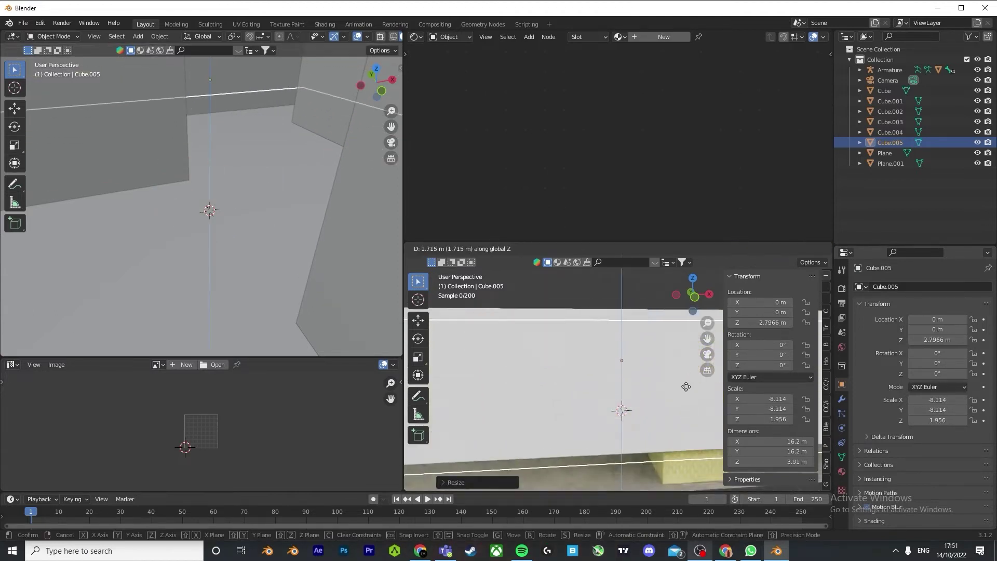
pyautogui.click(691, 379)
# Step: Switch to the camera view and move the camera forward along its local Z axis until it is inside the enclosure
pyautogui.press('KP_0')
pyautogui.click(655, 407)
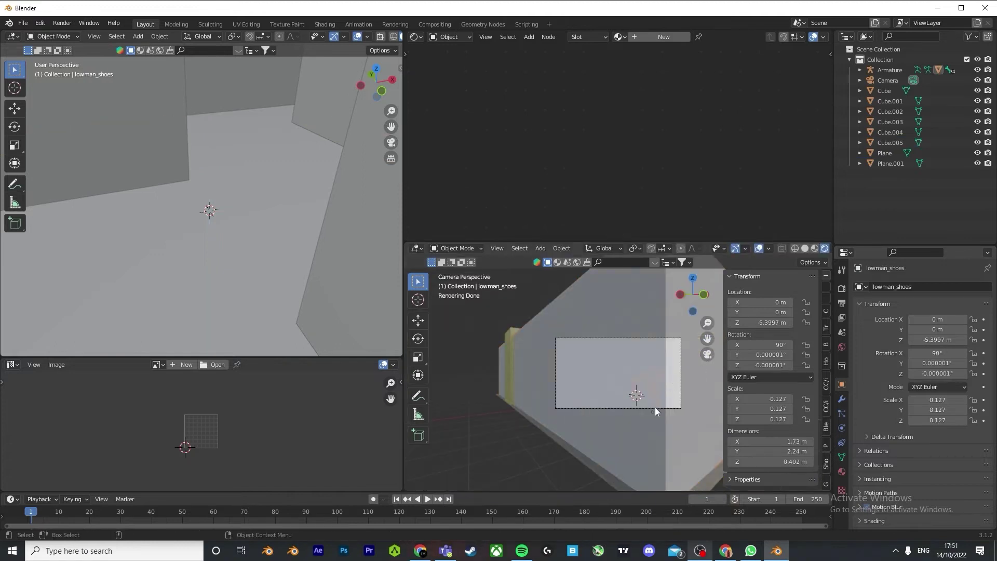
pyautogui.press('g')
pyautogui.press('y')
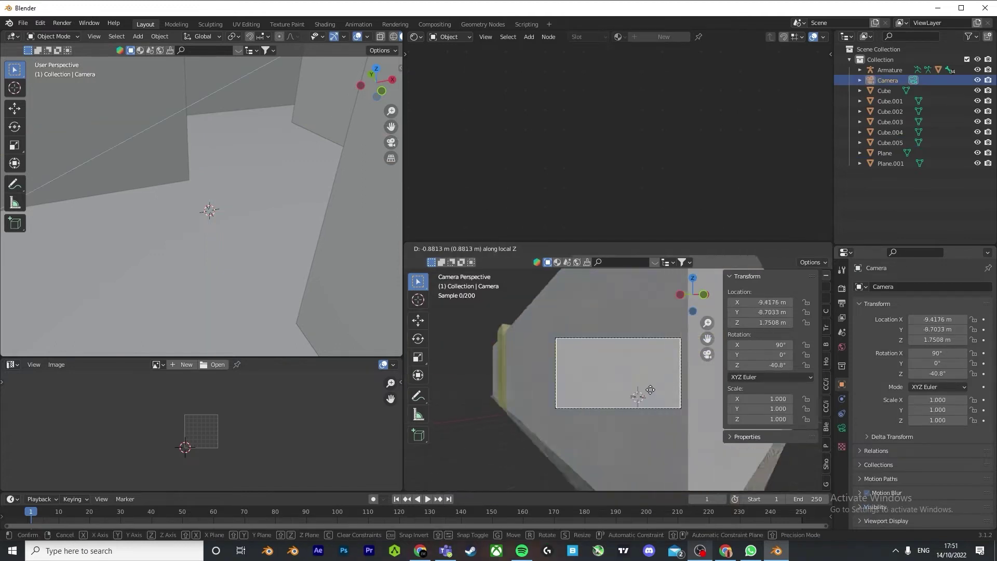
pyautogui.click(618, 393)
# Step: Delete the large untextured enclosure surrounding the room
pyautogui.click(476, 391)
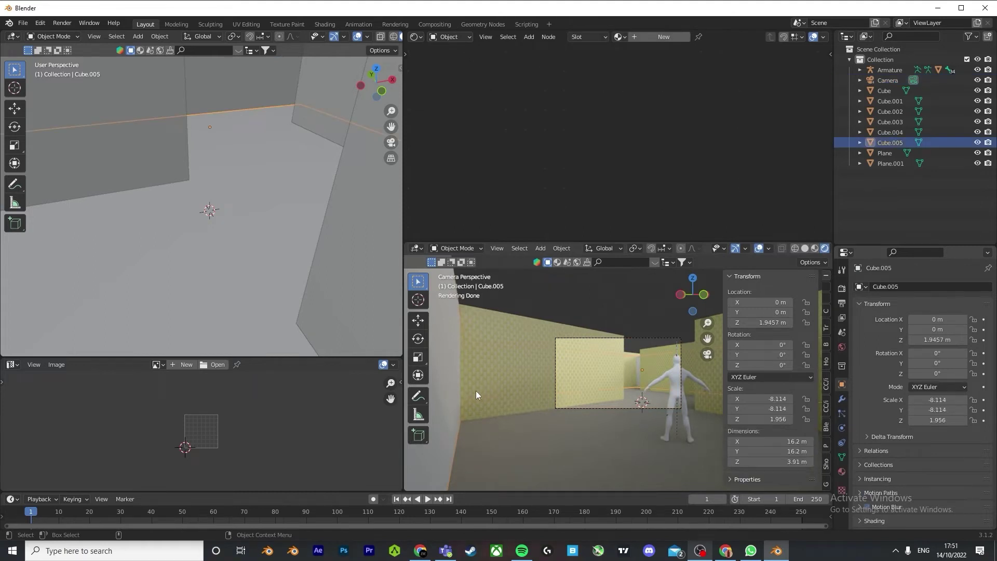
pyautogui.press('Delete')
pyautogui.moveTo(604, 401); pyautogui.dragTo(609, 423, button='middle')
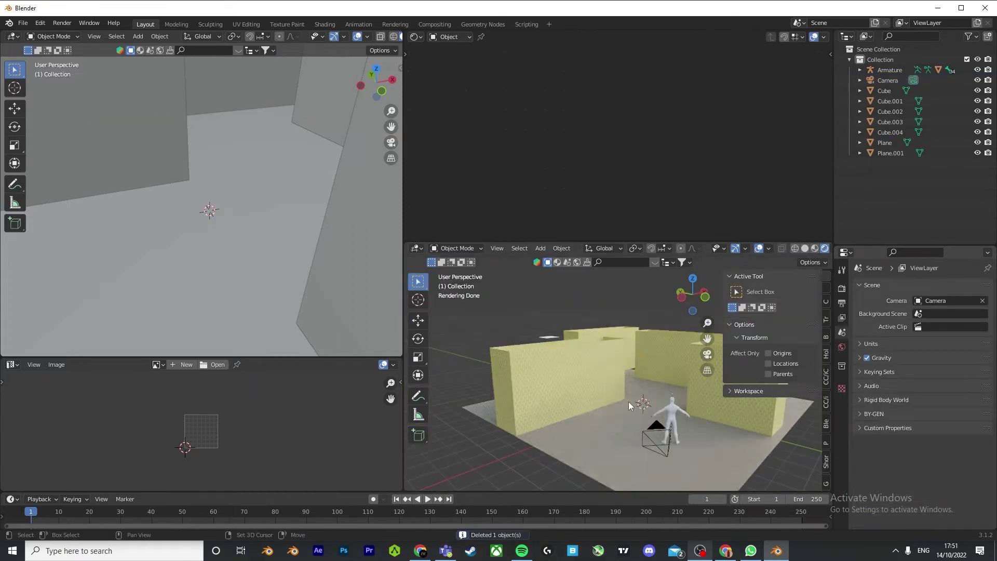
# Step: Add a fresh cube at the centre of the room and raise it to about Z 1.07 m
pyautogui.hotkey('shift', 'a')
pyautogui.moveTo(625, 309)
pyautogui.click(677, 325)
pyautogui.press('g')
pyautogui.press('z')
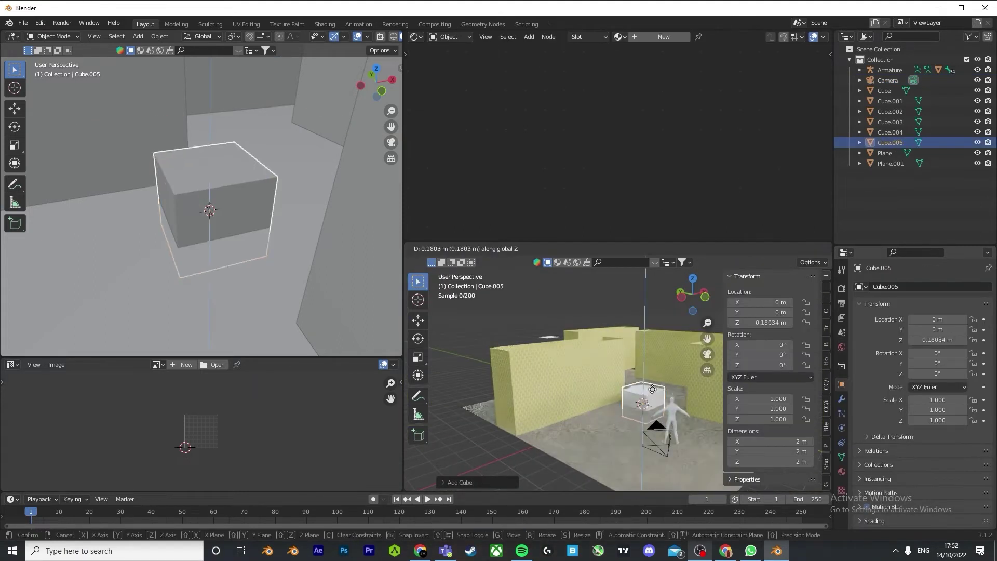
pyautogui.click(655, 384)
# Step: Enter Edit Mode on the cube and delete its top and bottom faces
pyautogui.click(442, 252)
pyautogui.click(450, 272)
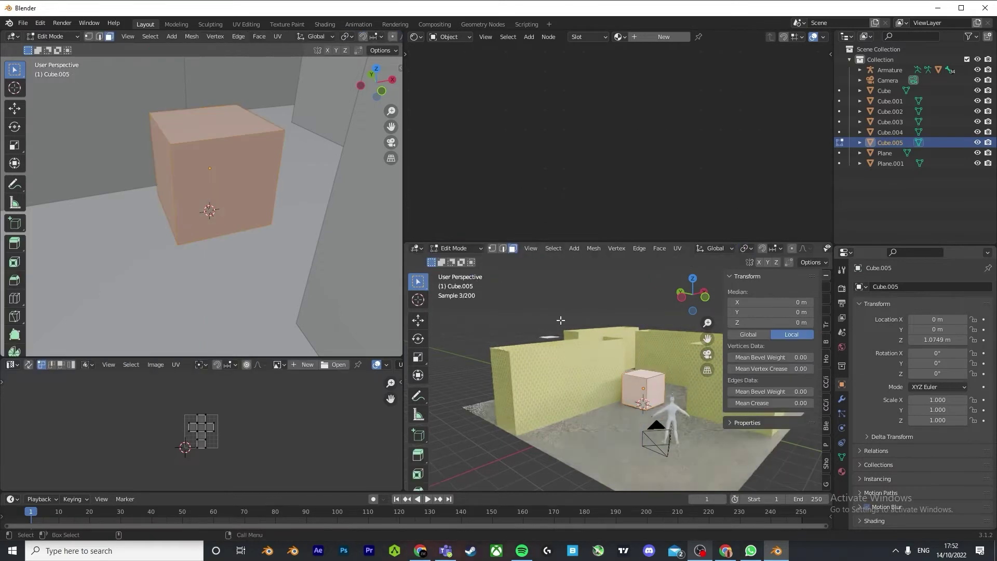
pyautogui.moveTo(653, 356); pyautogui.dragTo(644, 307, button='middle')
pyautogui.click(641, 392)
pyautogui.scroll(-5, 640, 436)
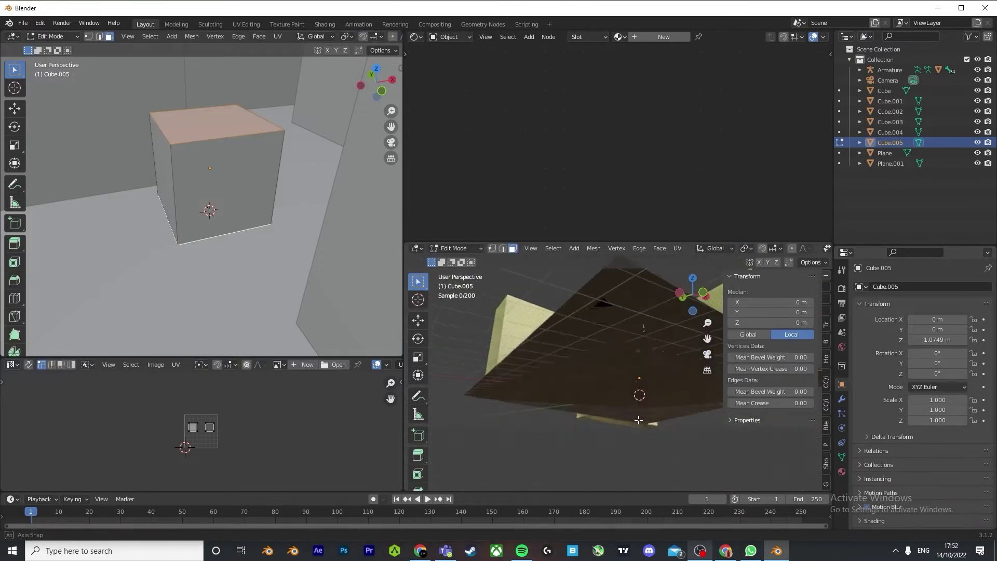
pyautogui.press('x')
pyautogui.click(632, 429)
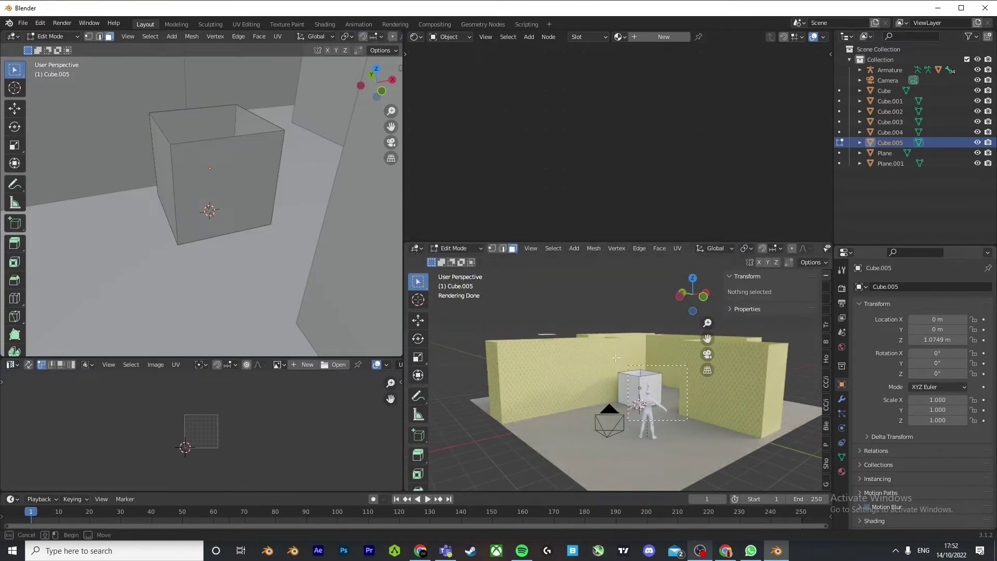
# Step: Select all remaining faces of the cube and assign the existing wallpaper material to it
pyautogui.press('a')
pyautogui.click(619, 40)
pyautogui.click(639, 54)
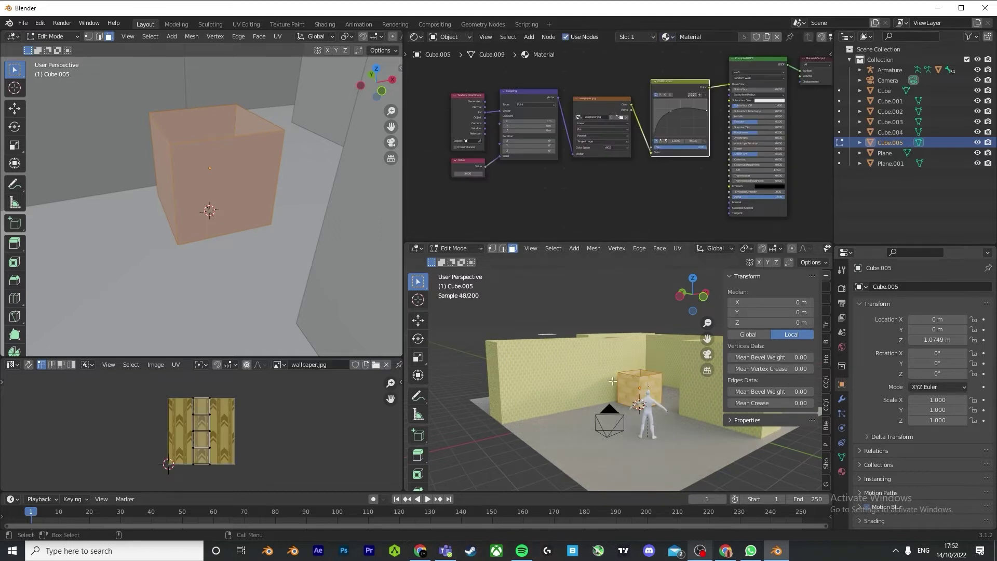
# Step: Reset the UV mapping of the cube's faces and rotate the UVs by 90° on the wallpaper image
pyautogui.scroll(5, 594, 414)
pyautogui.rightClick(559, 426)
pyautogui.moveTo(638, 408)
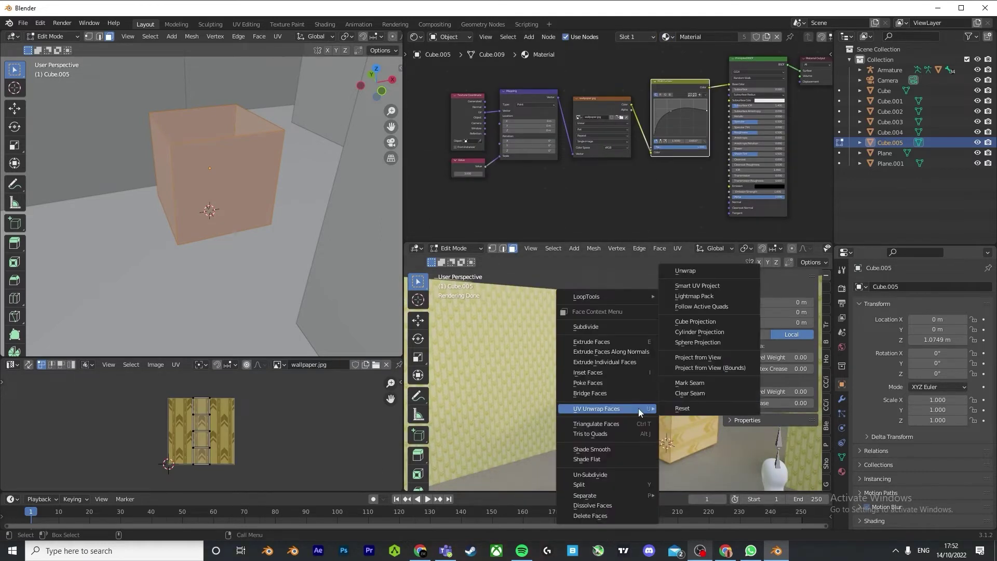
pyautogui.click(697, 411)
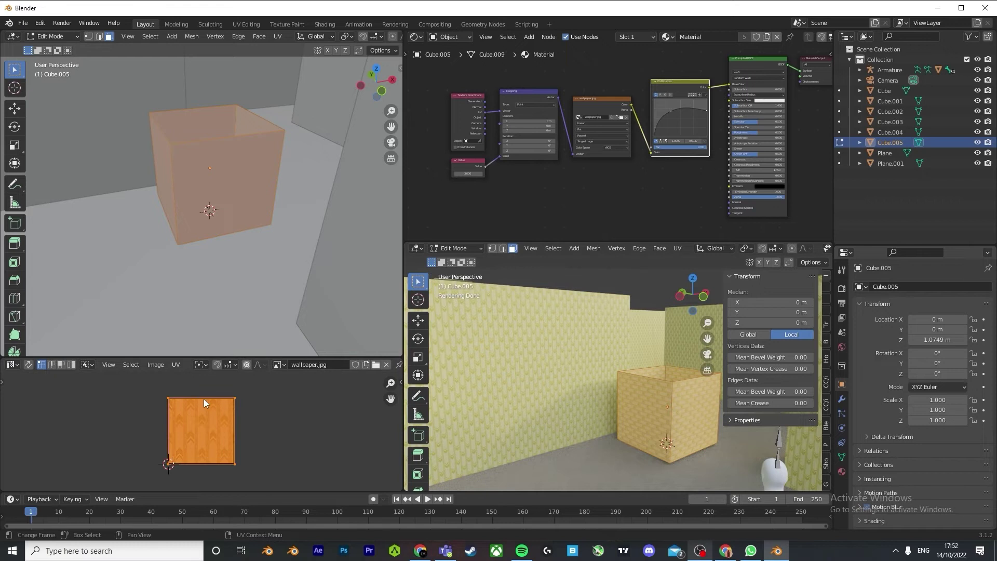
pyautogui.write('r90')
pyautogui.press('Return')
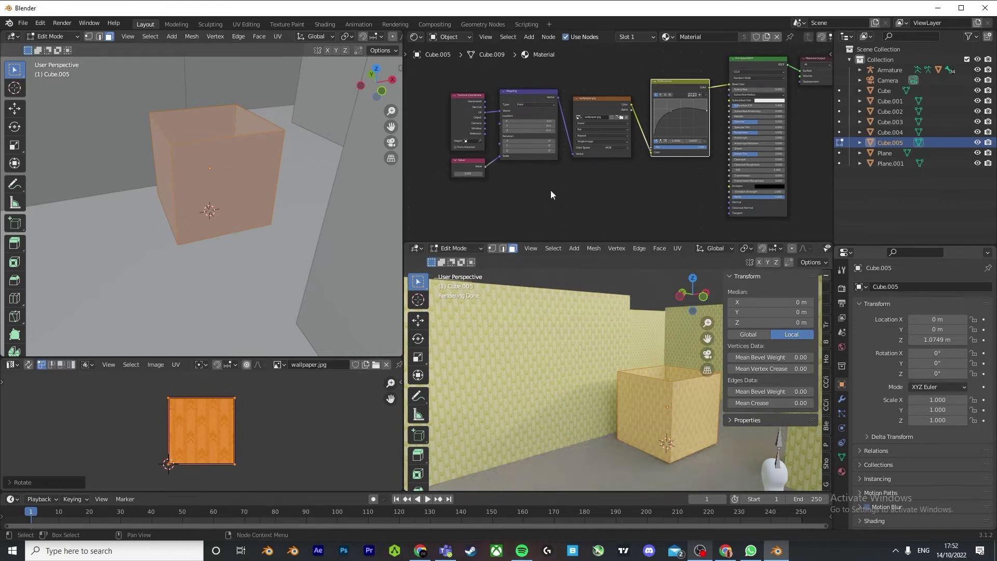
# Step: Return to editing the wallpapered cube's faces and stretch them along Z to a height of about 4.5 m
pyautogui.click(454, 248)
pyautogui.click(452, 260)
pyautogui.click(457, 249)
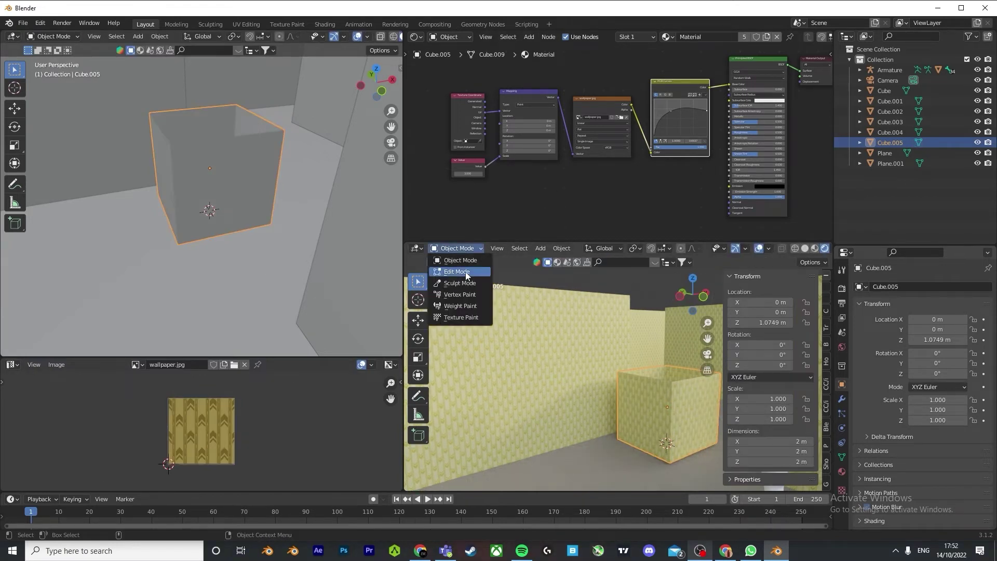
pyautogui.click(465, 272)
pyautogui.scroll(-2, 660, 418)
pyautogui.press('s')
pyautogui.press('z')
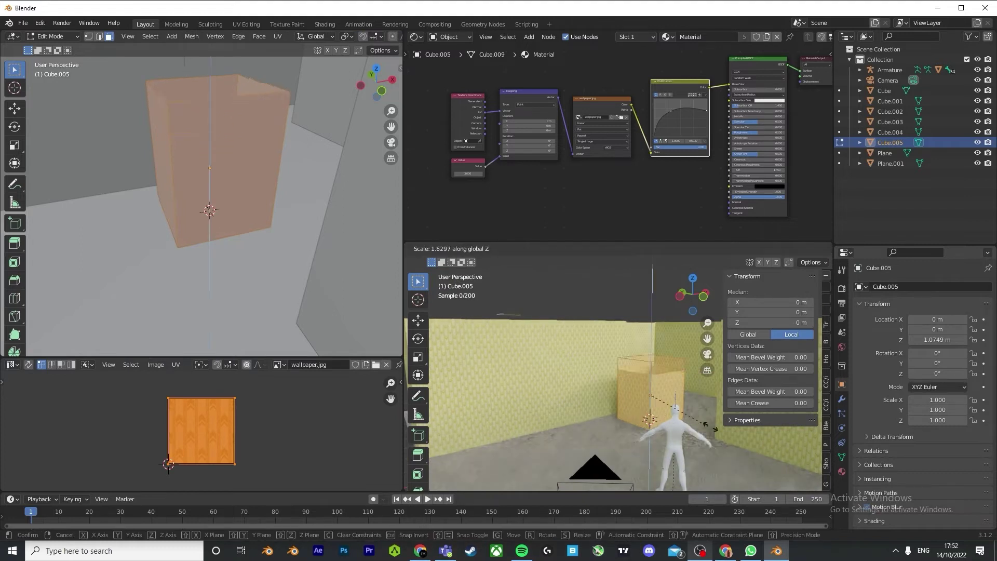
pyautogui.click(736, 423)
pyautogui.press('g')
pyautogui.press('z')
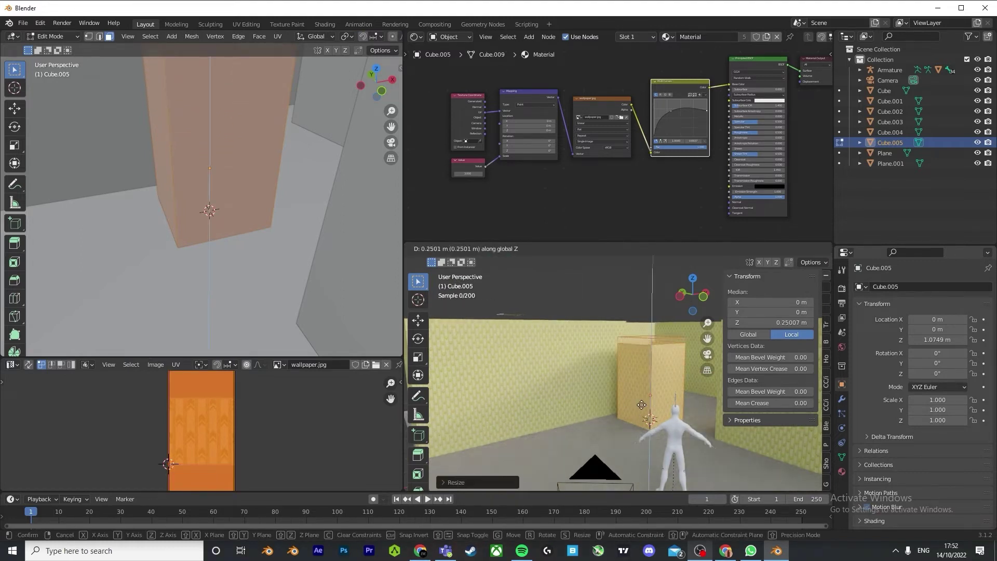
pyautogui.click(642, 393)
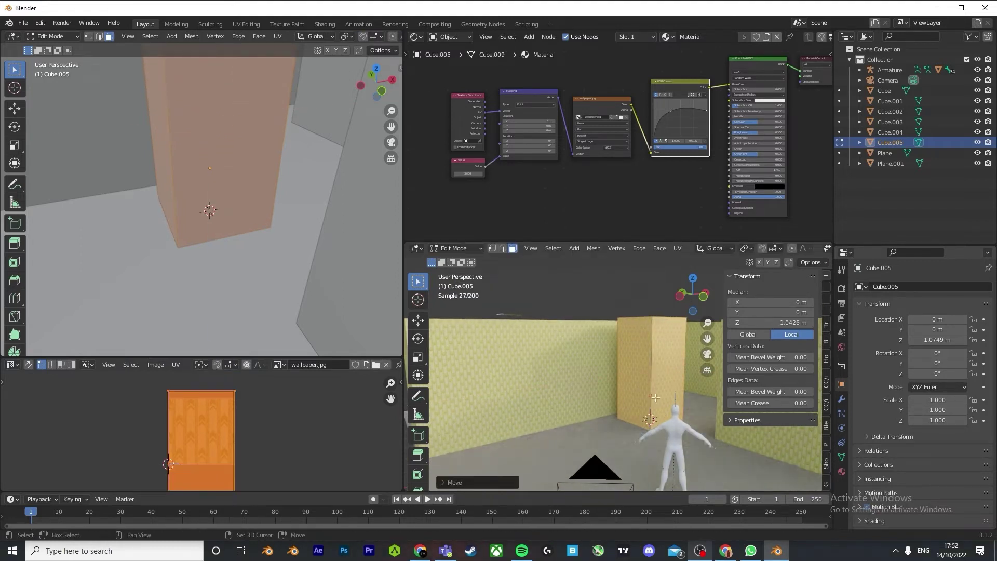
pyautogui.hotkey('shift', 'z')
pyautogui.rightClick(657, 400)
pyautogui.press('Escape')
pyautogui.hotkey('ctrl', 'z')
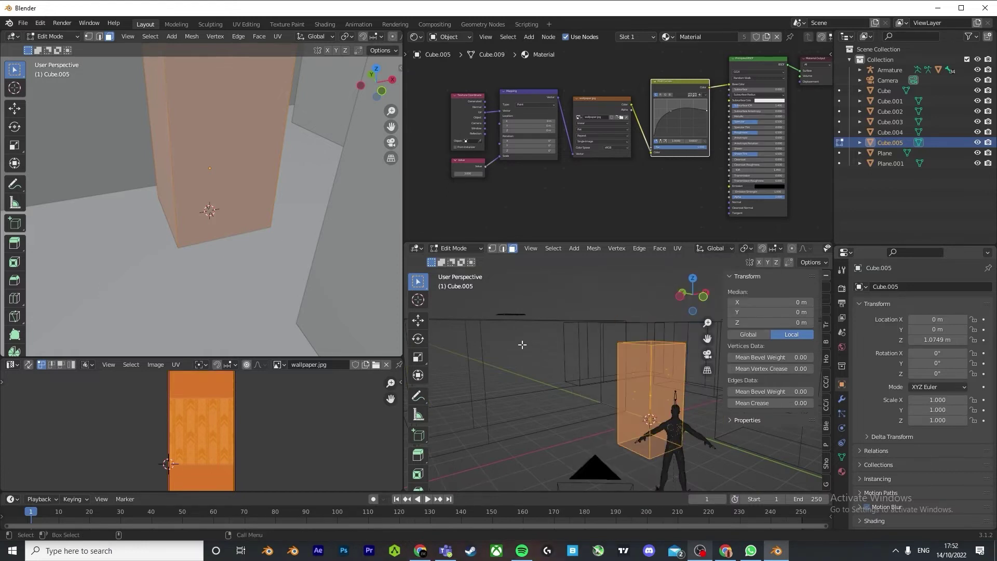
pyautogui.scroll(-2, 815, 251)
pyautogui.click(800, 248)
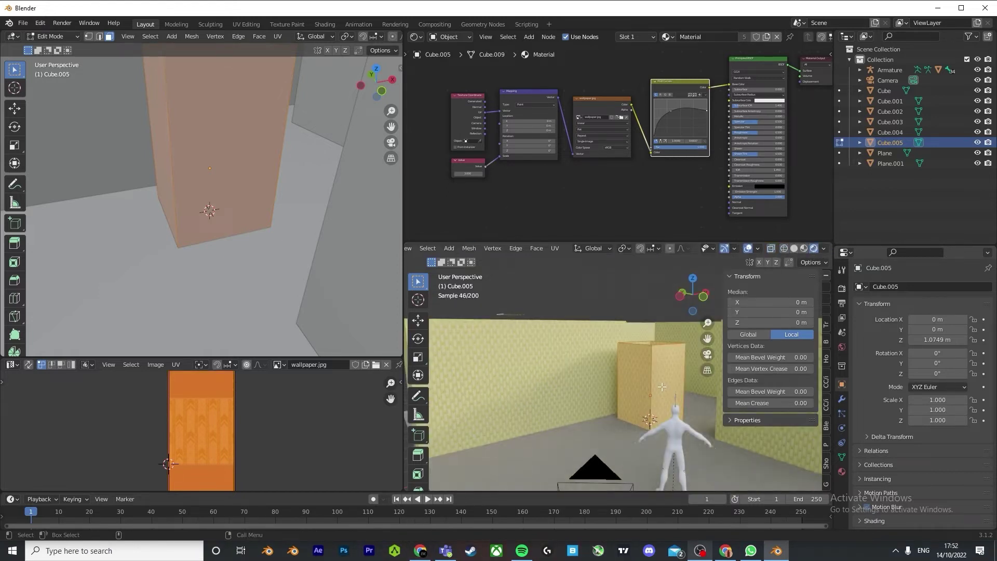
# Step: Raise the stretched cube's faces about 0.93 m along Z and scale them in X and Y to about 18.3 m wide
pyautogui.press('g')
pyautogui.press('z')
pyautogui.click(660, 365)
pyautogui.press('s')
pyautogui.press('z')
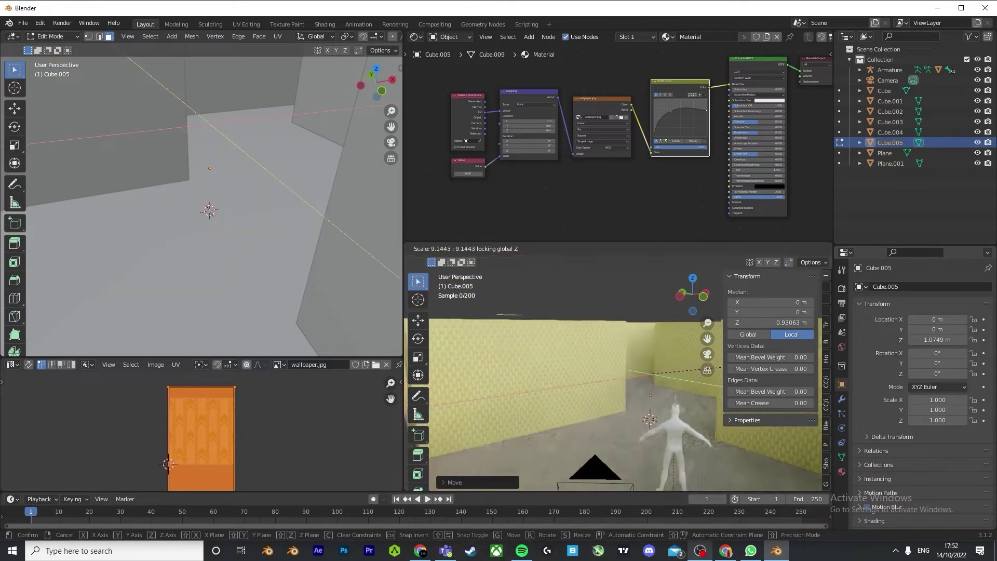
pyautogui.click(743, 366)
pyautogui.scroll(-8, 634, 436)
pyautogui.moveTo(634, 436); pyautogui.dragTo(610, 453, button='middle')
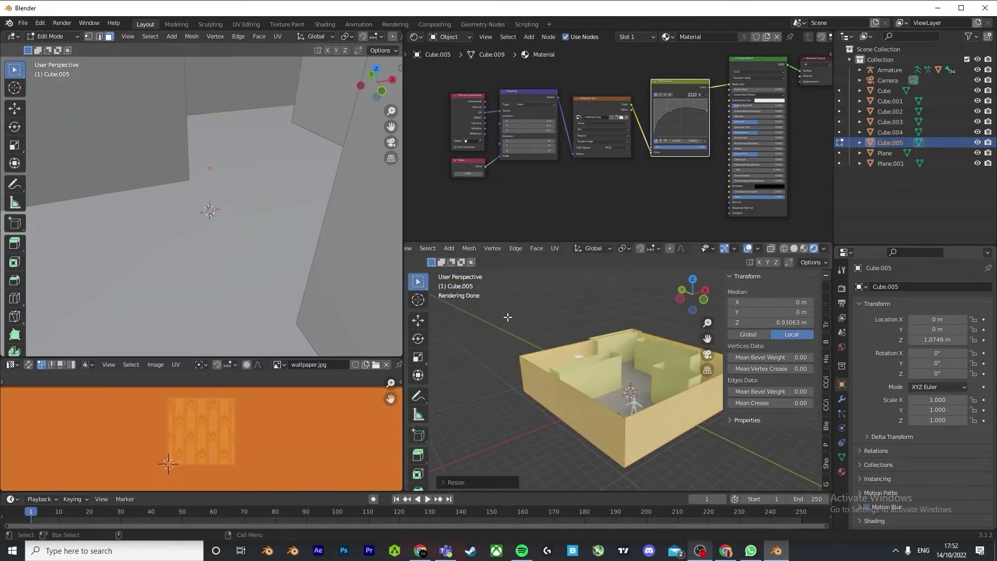
# Step: Return to Object Mode, move the inner wall block beside the ceiling tile along X to about -8.01 m, and check it through the camera
pyautogui.click(425, 254)
pyautogui.click(456, 261)
pyautogui.scroll(3, 520, 338)
pyautogui.click(533, 335)
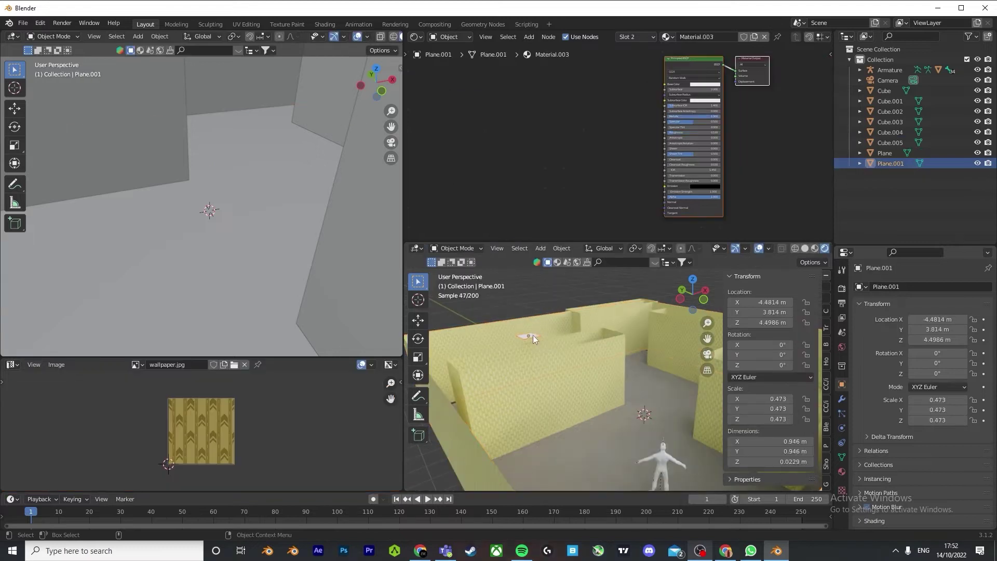
pyautogui.click(532, 334)
pyautogui.click(559, 374)
pyautogui.press('g')
pyautogui.press('x')
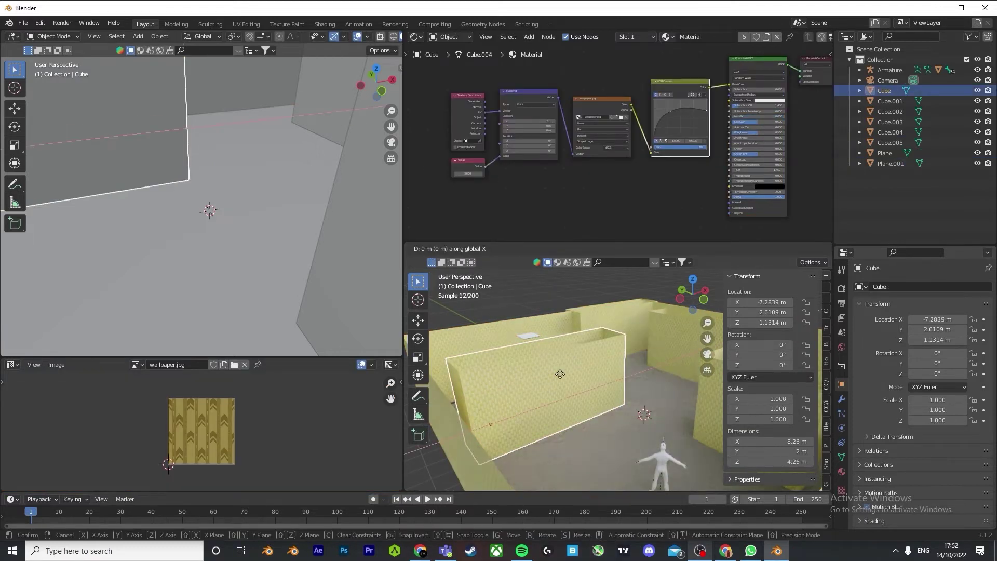
pyautogui.click(587, 388)
pyautogui.click(708, 354)
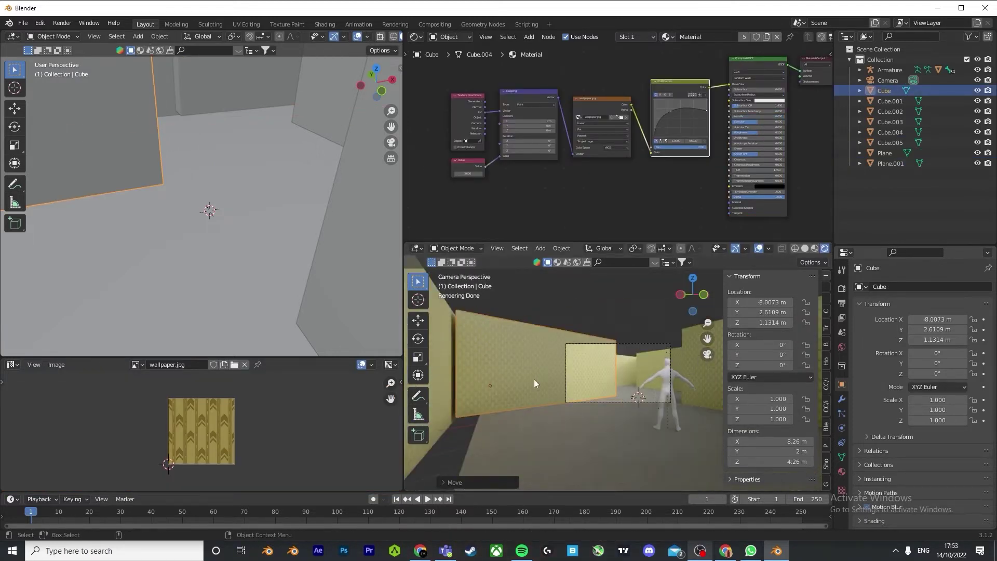
pyautogui.click(584, 400)
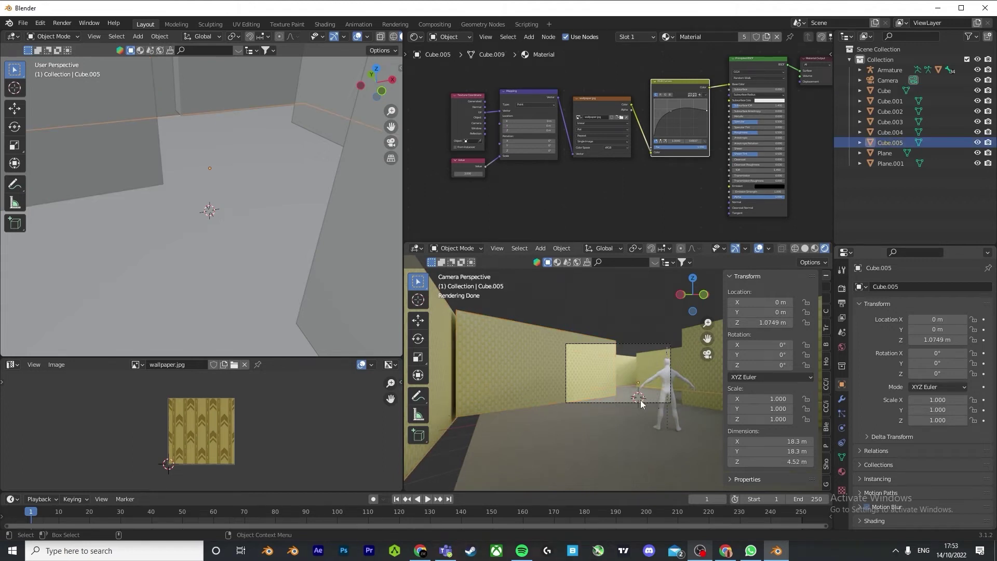
pyautogui.click(527, 385)
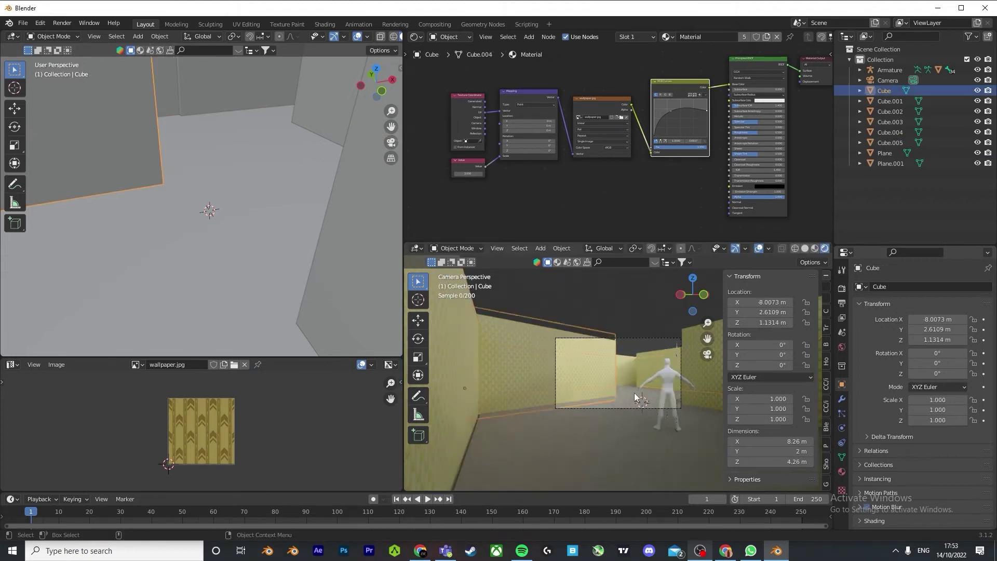
# Step: Add an Array modifier with a count of 20 to the small ceiling tile and move the tile along X to about -9 m
pyautogui.moveTo(569, 314); pyautogui.dragTo(559, 348, button='middle')
pyautogui.click(559, 352)
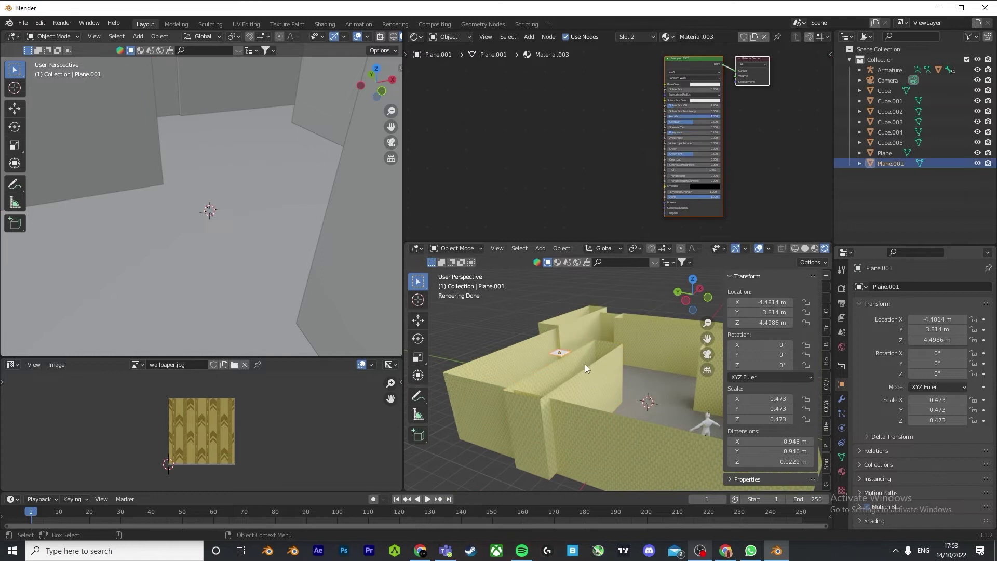
pyautogui.click(842, 399)
pyautogui.click(902, 288)
pyautogui.click(787, 316)
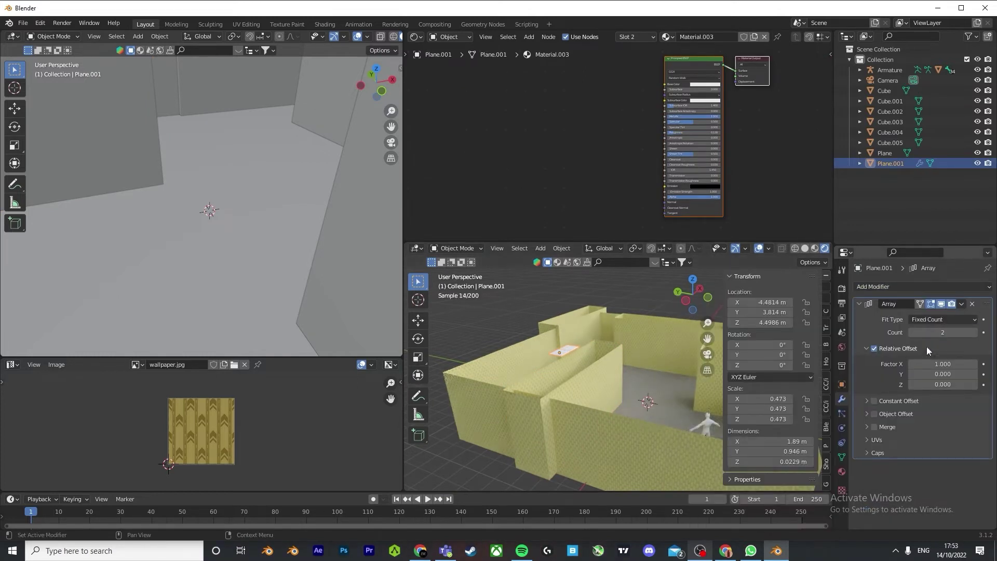
pyautogui.press('g')
pyautogui.press('z')
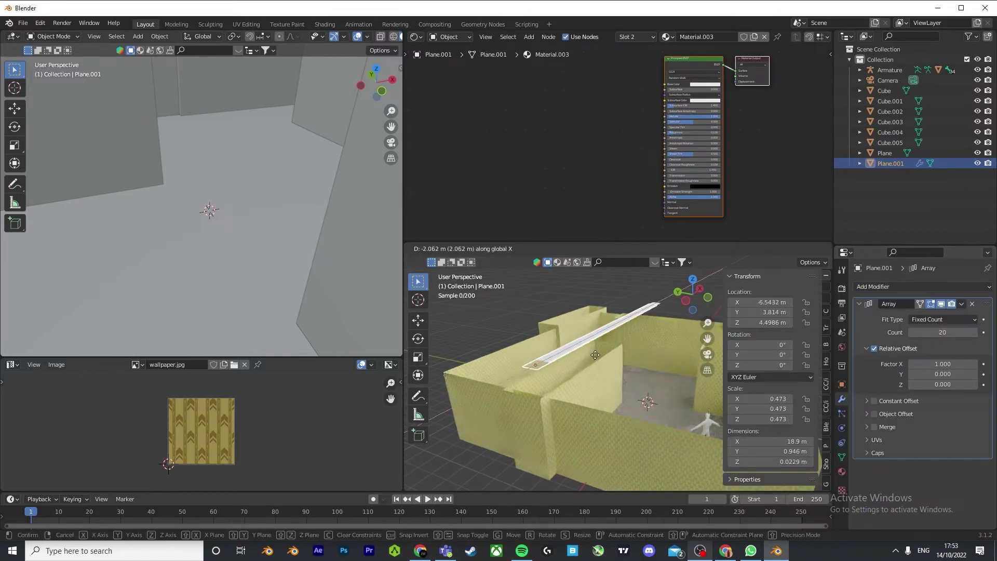
pyautogui.click(563, 372)
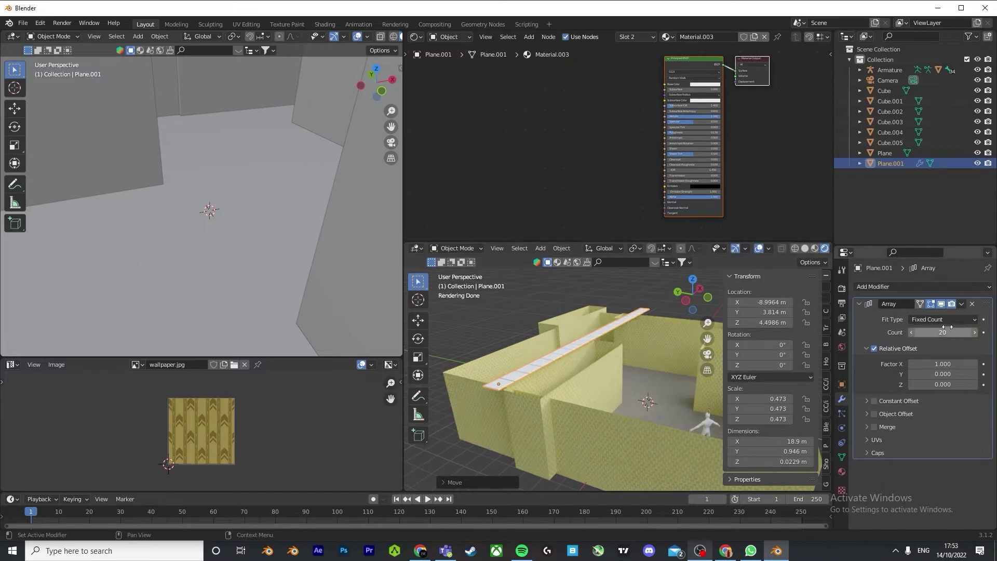
pyautogui.click(928, 286)
pyautogui.click(813, 315)
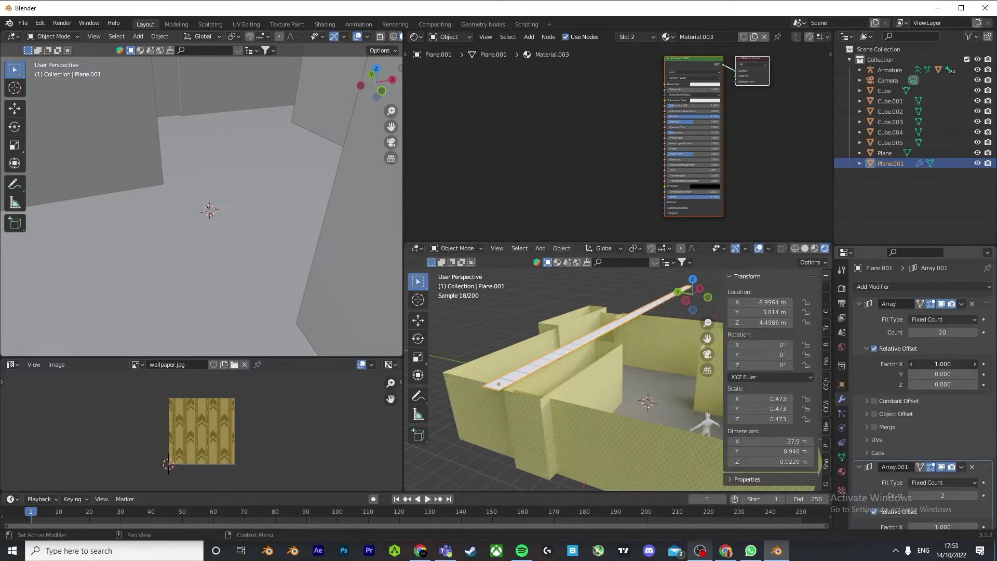
pyautogui.write('0')
pyautogui.press('Return')
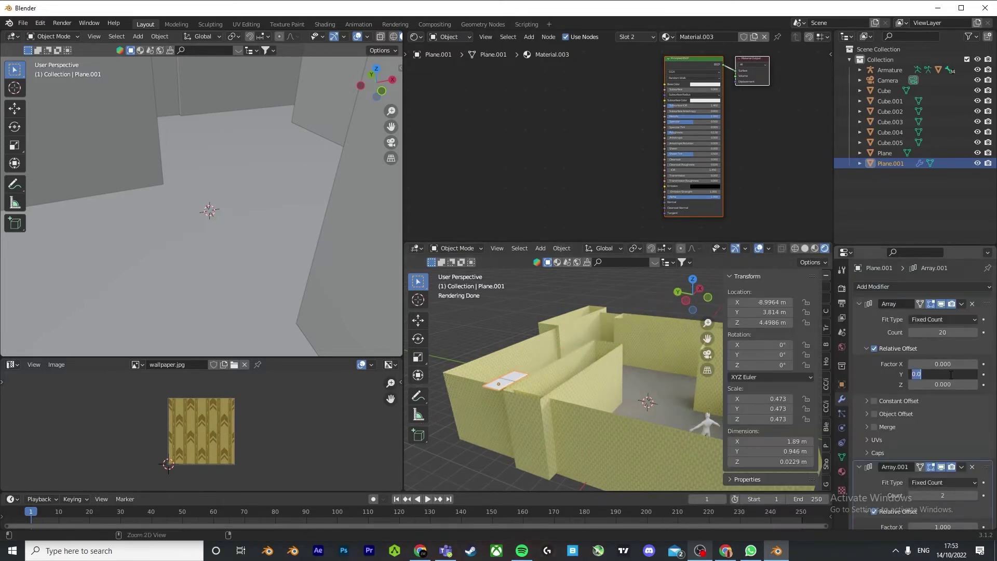
pyautogui.hotkey('ctrl', 'z')
# Step: Add a second Array modifier to the ceiling tile with a count of 20 and relative offset factors X 0 and Y 1
pyautogui.click(893, 287)
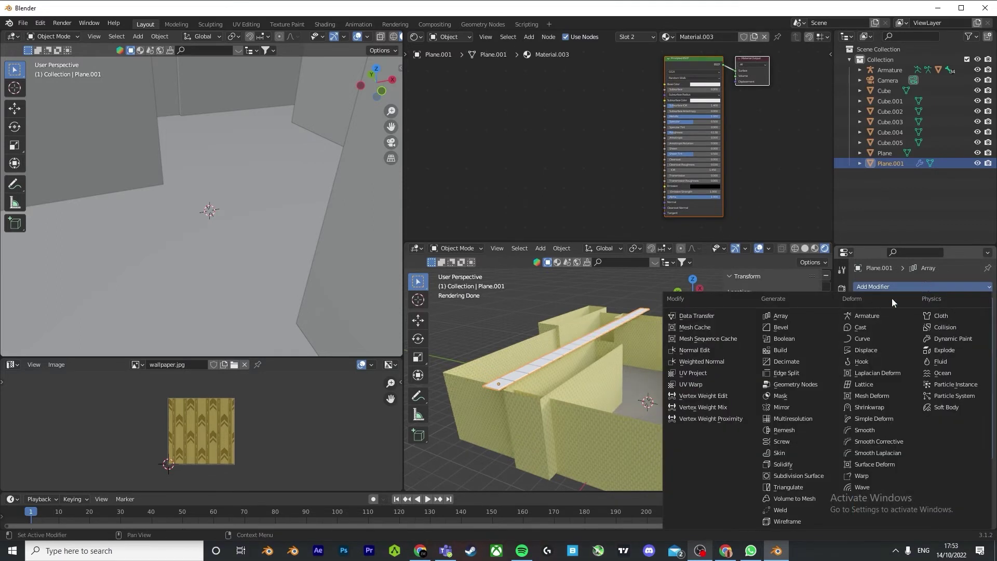
pyautogui.scroll(-3, 955, 458)
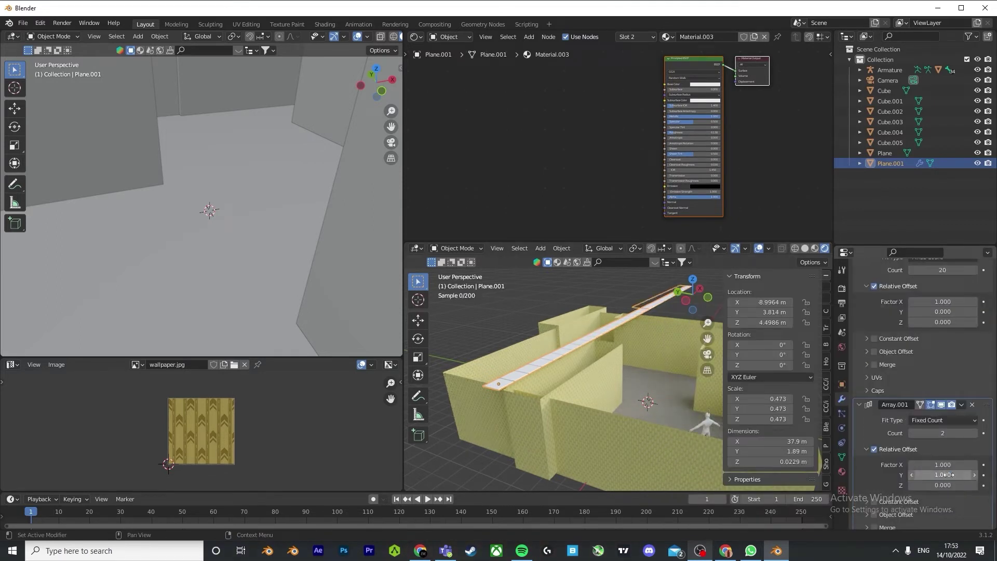
pyautogui.write('0')
pyautogui.press('Return')
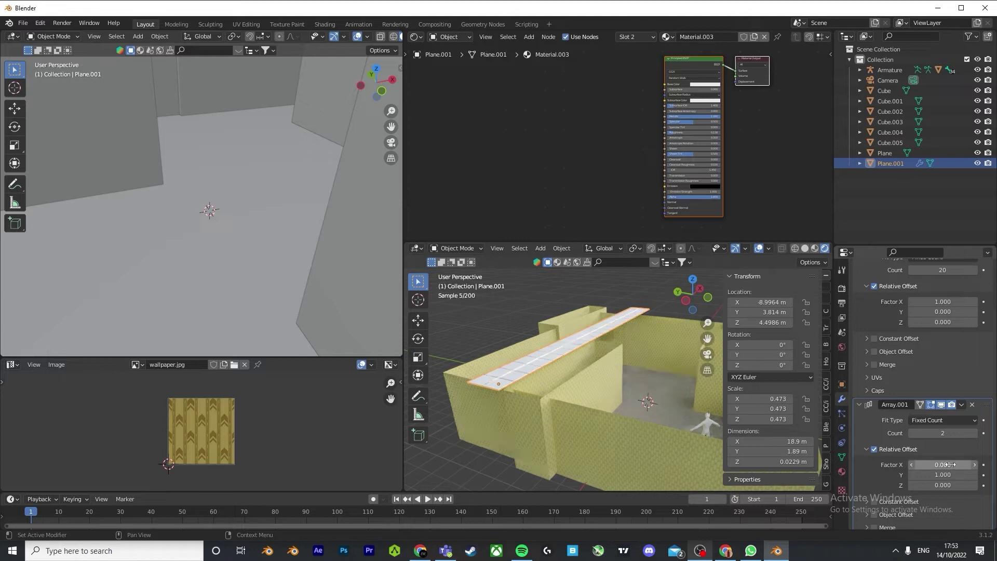
pyautogui.moveTo(937, 434); pyautogui.dragTo(974, 434)
pyautogui.scroll(-4, 563, 418)
# Step: Move the ceiling tile grid along Y to about -8.34 m so that it covers the room
pyautogui.press('g')
pyautogui.press('z')
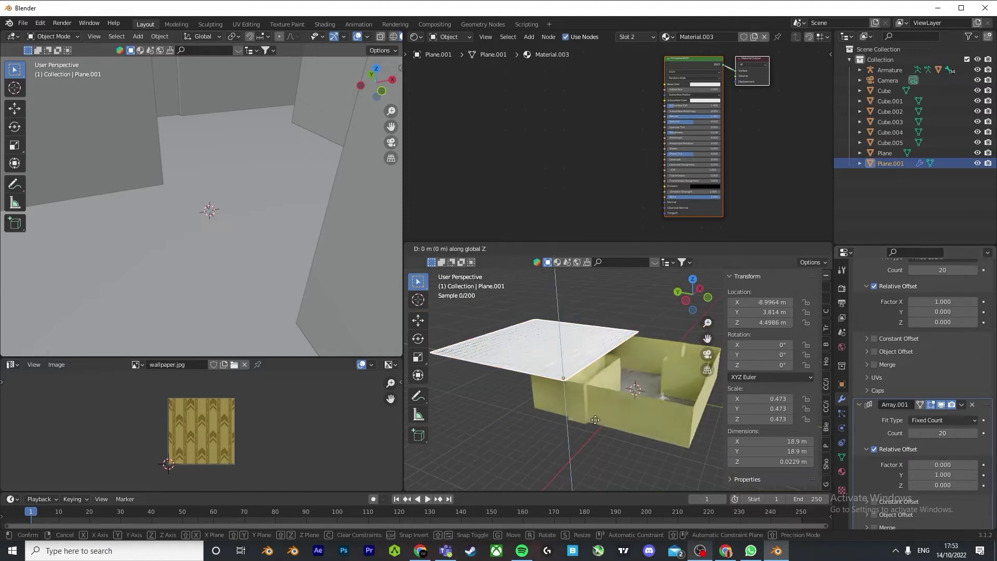
pyautogui.click(732, 429)
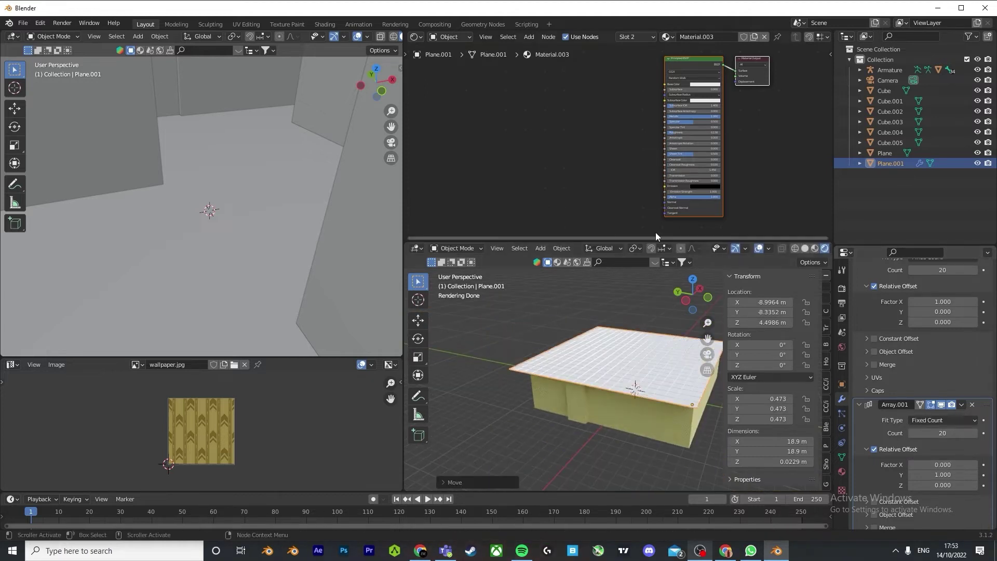
# Step: Move the ceiling material's Material Output node away from the Principled BSDF and add a White Noise Texture node
pyautogui.click(703, 64)
pyautogui.moveTo(703, 64); pyautogui.dragTo(523, 64, button='middle')
pyautogui.moveTo(607, 66); pyautogui.dragTo(786, 104)
pyautogui.hotkey('shift', 'a')
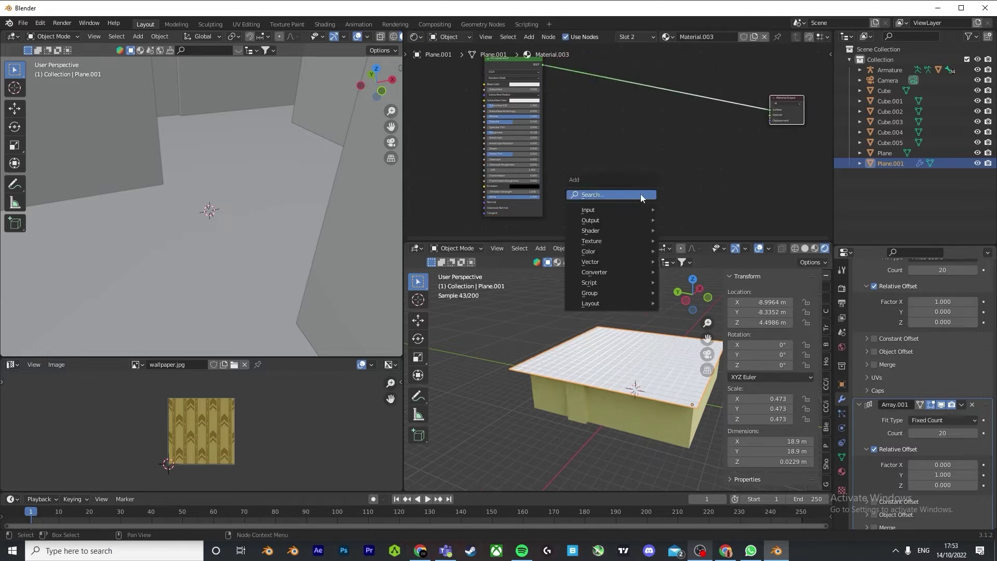
pyautogui.click(640, 194)
pyautogui.write('wh')
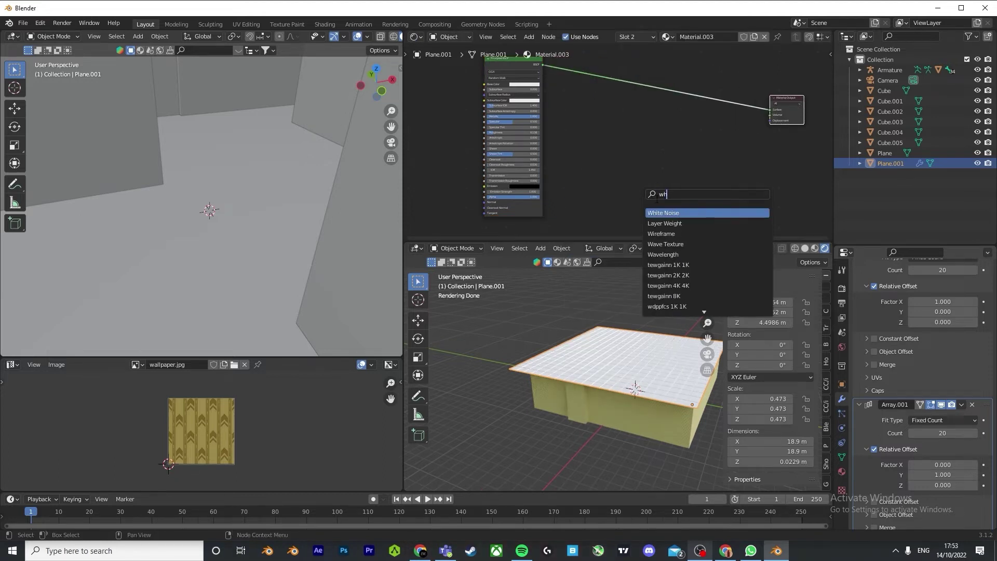
pyautogui.click(657, 213)
pyautogui.click(594, 204)
# Step: Add a Math node beside the White Noise Texture node, and place an Emission shader node beyond it
pyautogui.hotkey('shift', 'a')
pyautogui.click(623, 204)
pyautogui.write('ma')
pyautogui.click(647, 217)
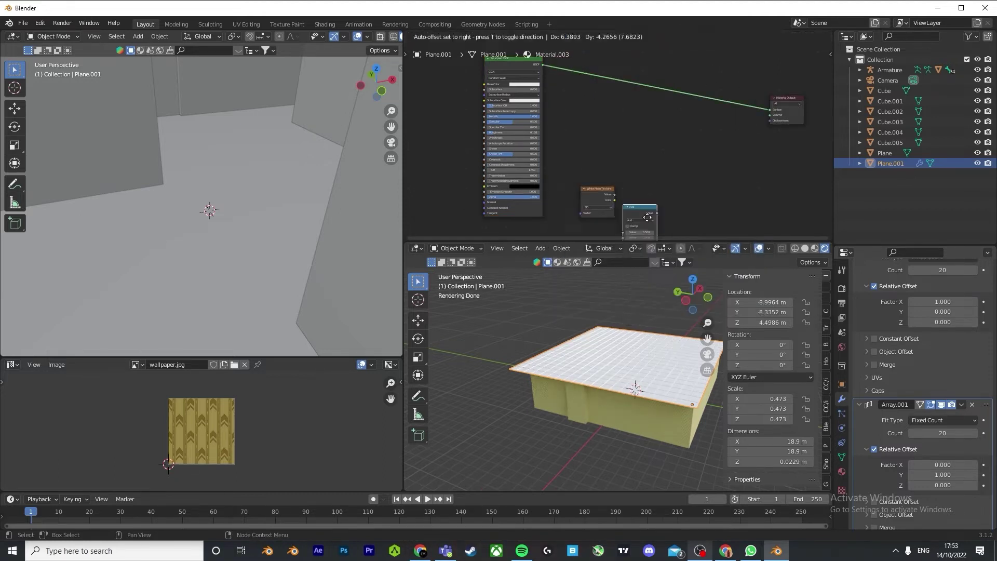
pyautogui.click(656, 197)
pyautogui.hotkey('shift', 'a')
pyautogui.click(657, 197)
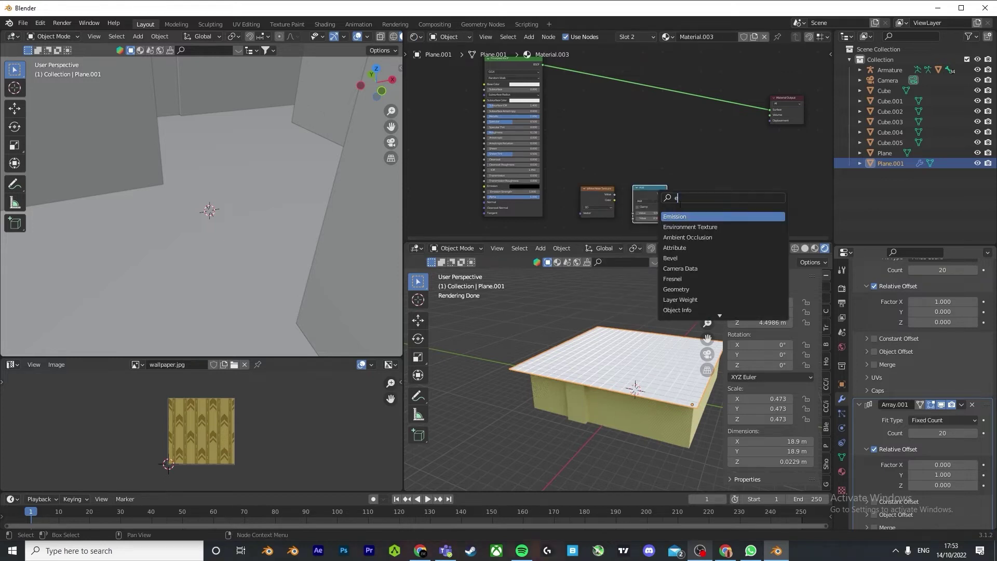
pyautogui.click(722, 217)
pyautogui.click(771, 162)
# Step: Add an RGB colour node below the Math node in the ceiling material
pyautogui.hotkey('shift', 'a')
pyautogui.click(704, 184)
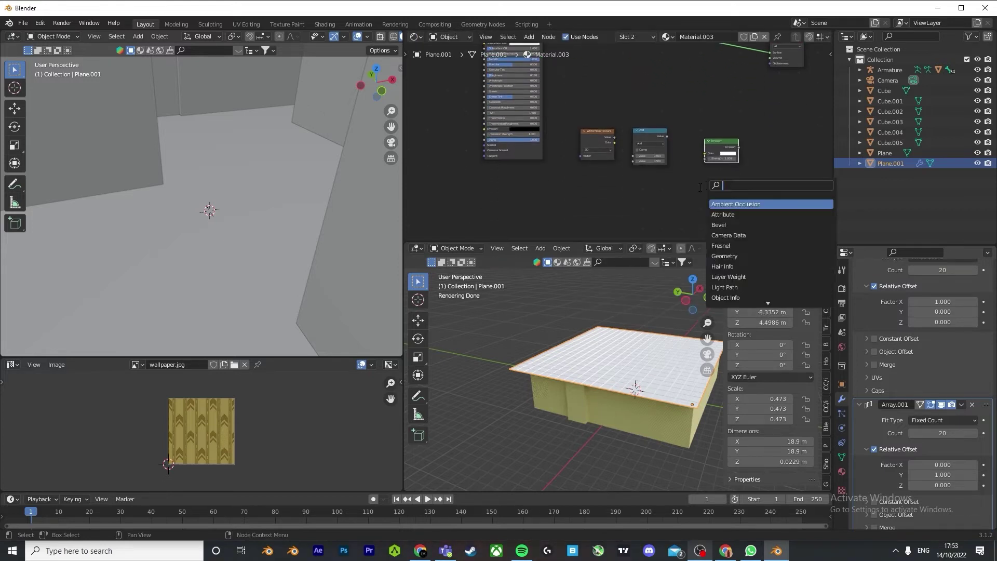
pyautogui.press('Return')
pyautogui.click(673, 183)
pyautogui.hotkey('shift', 'a')
pyautogui.click(673, 182)
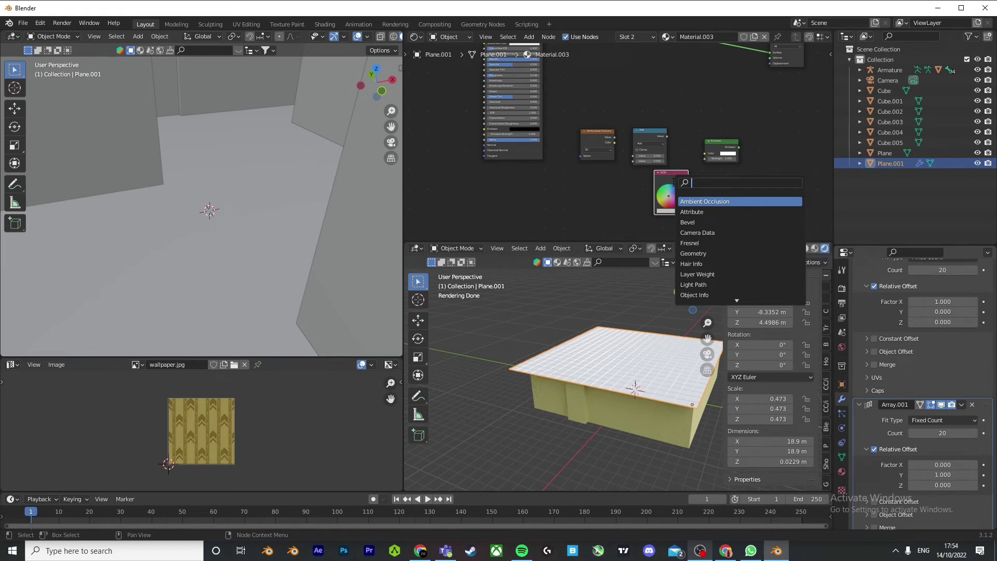
pyautogui.press('Escape')
# Step: Add a Mix Shader node feeding the Material Output node and spread the two nodes apart
pyautogui.hotkey('shift', 'a')
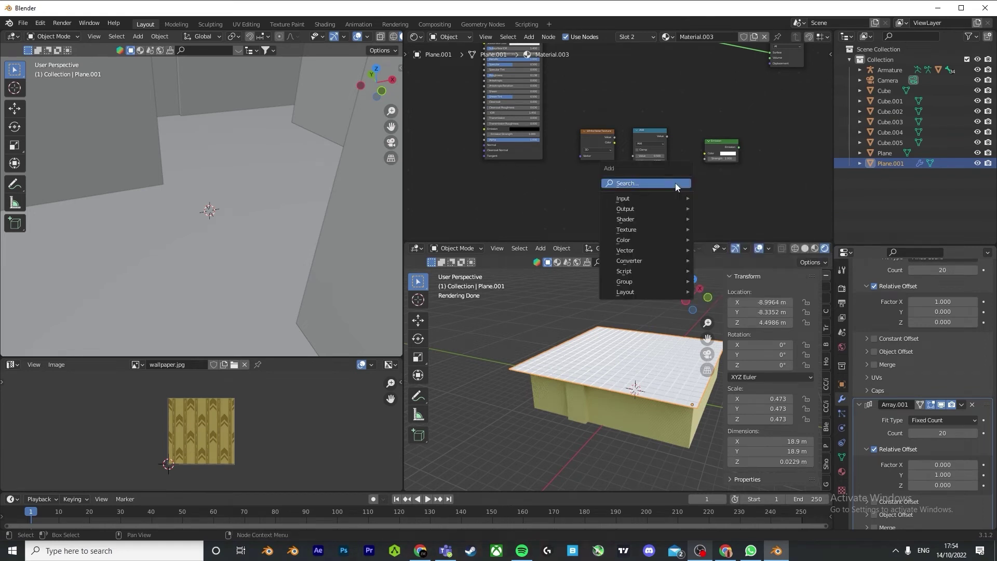
pyautogui.click(675, 183)
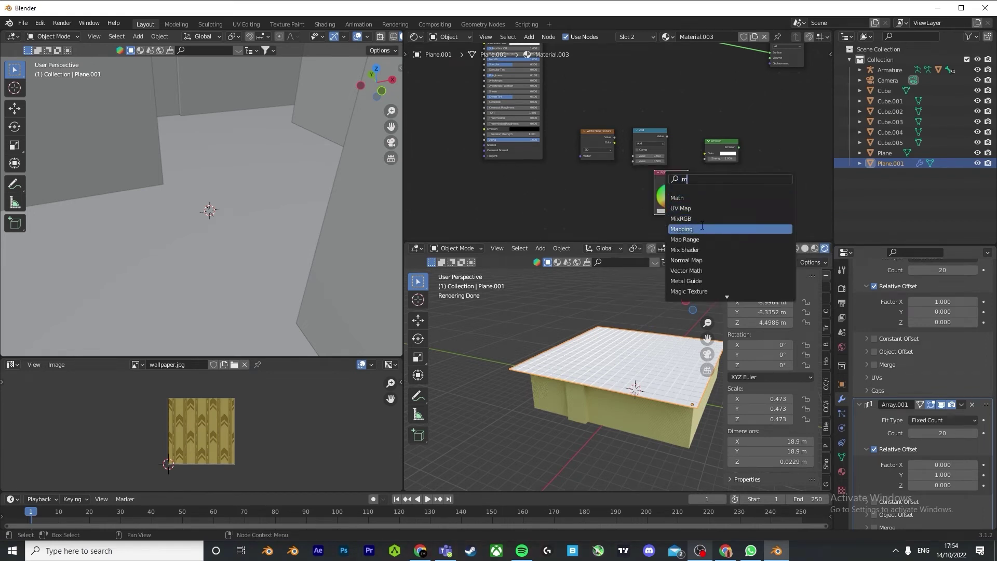
pyautogui.write('m')
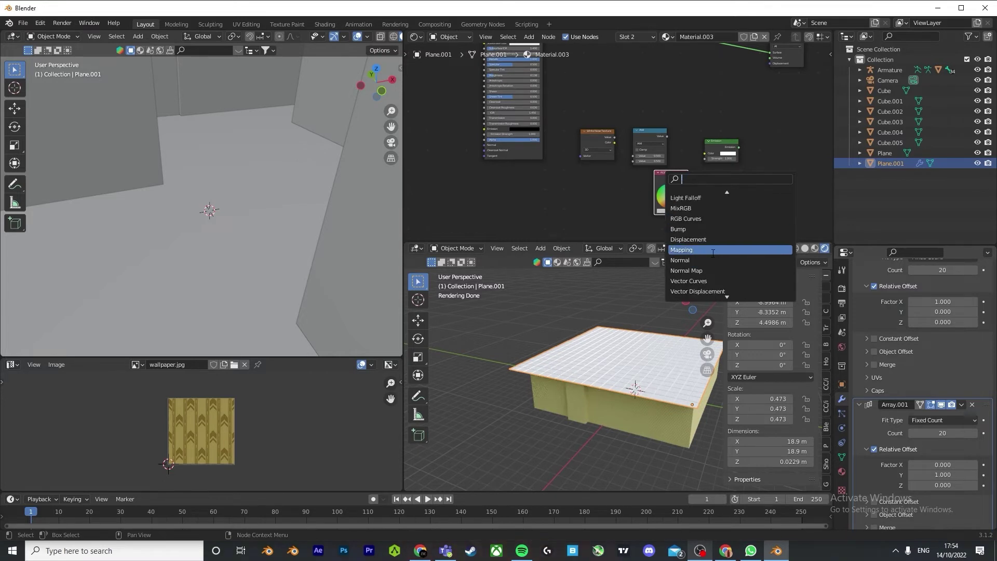
pyautogui.write('m')
pyautogui.click(712, 250)
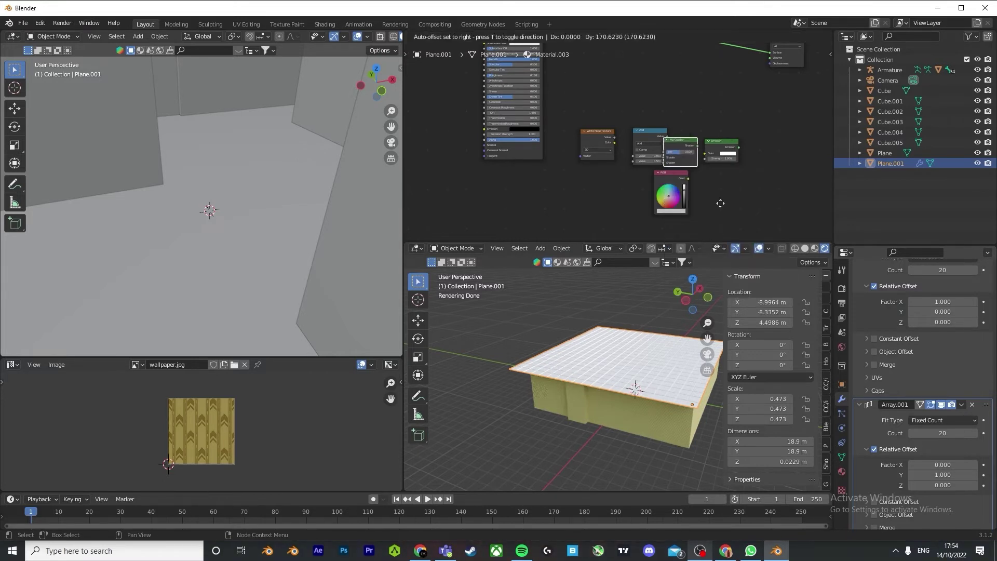
pyautogui.click(727, 109)
pyautogui.scroll(-1, 703, 92)
pyautogui.moveTo(713, 84); pyautogui.dragTo(749, 66)
pyautogui.moveTo(681, 87); pyautogui.dragTo(699, 84)
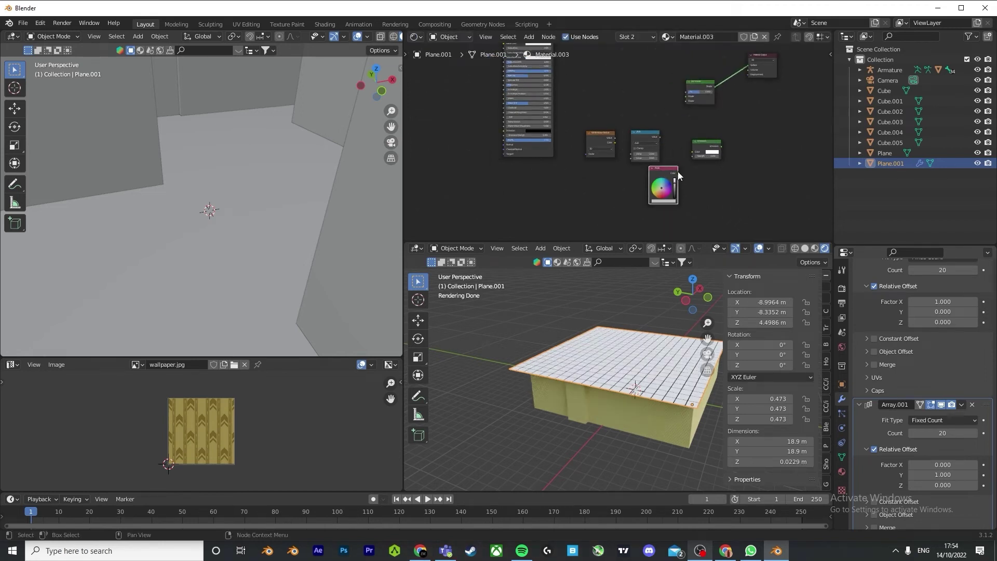
# Step: In Material.003, link the RGB colour to the Emission node and feed the Emission and Principled BSDF into the Mix Shader
pyautogui.click(685, 99)
pyautogui.moveTo(685, 101)
pyautogui.mouseDown()
pyautogui.moveTo(719, 144)
pyautogui.moveTo(686, 101)
pyautogui.mouseUp()
pyautogui.scroll(-6, 657, 110)
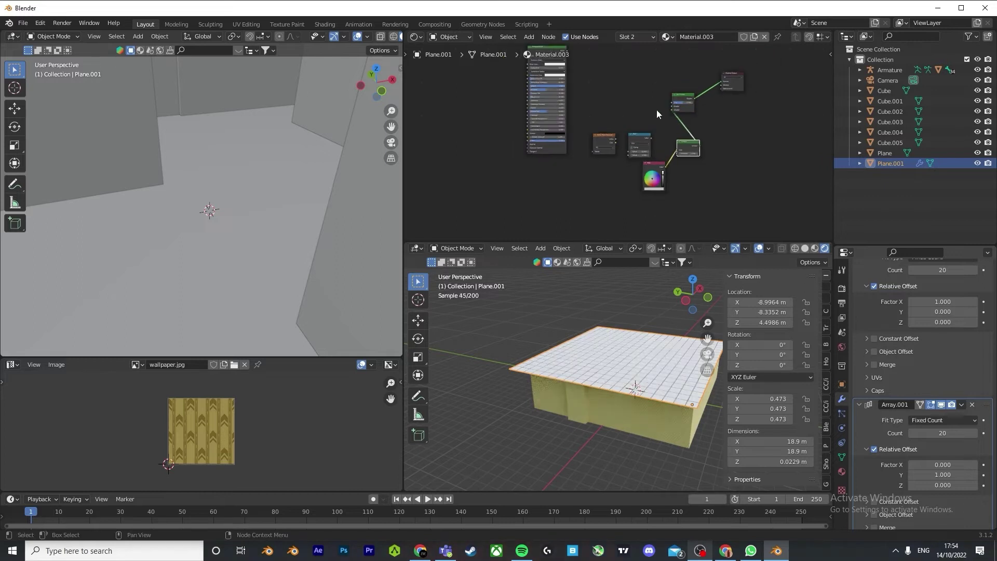
pyautogui.moveTo(576, 70); pyautogui.dragTo(660, 114)
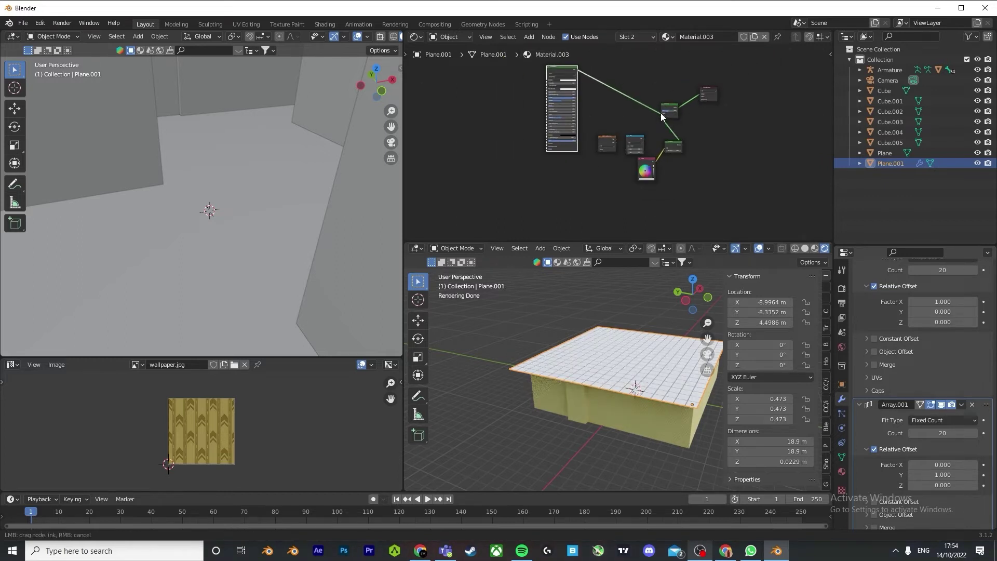
pyautogui.scroll(1, 615, 139)
# Step: Add a Geometry node, link its Random Per Island output to the White Noise Texture's Vector, and link the noise Value to the Math node
pyautogui.hotkey('shift', 'a')
pyautogui.click(541, 219)
pyautogui.write('g')
pyautogui.click(578, 248)
pyautogui.click(555, 189)
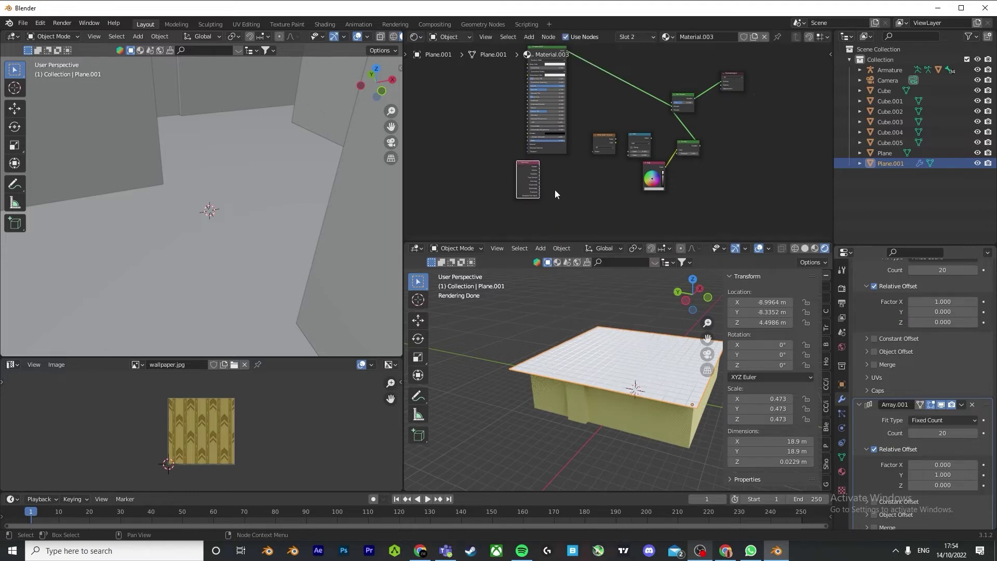
pyautogui.scroll(8, 553, 190)
pyautogui.scroll(-2, 507, 226)
pyautogui.moveTo(492, 228); pyautogui.dragTo(491, 202)
pyautogui.click(577, 157)
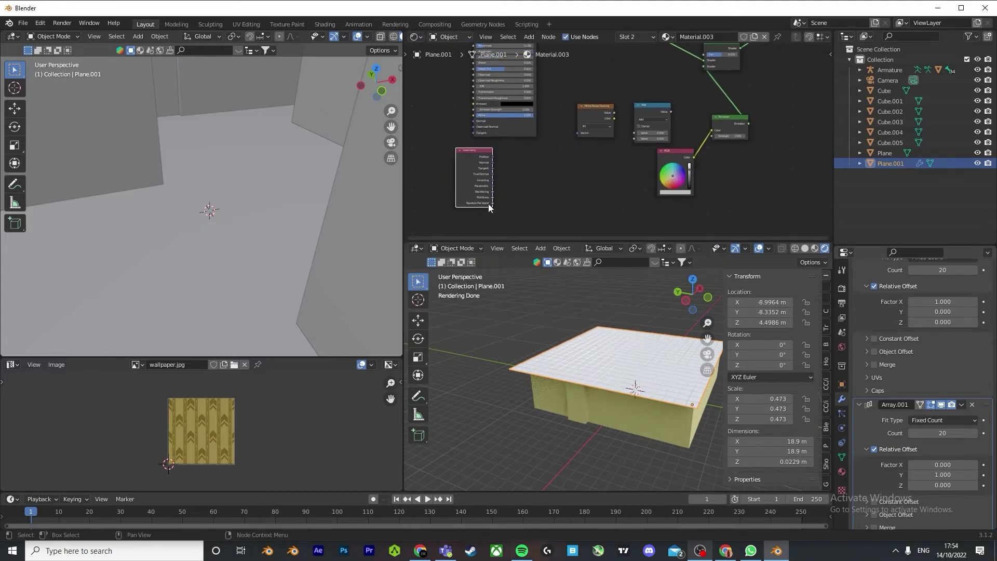
pyautogui.scroll(3, 621, 110)
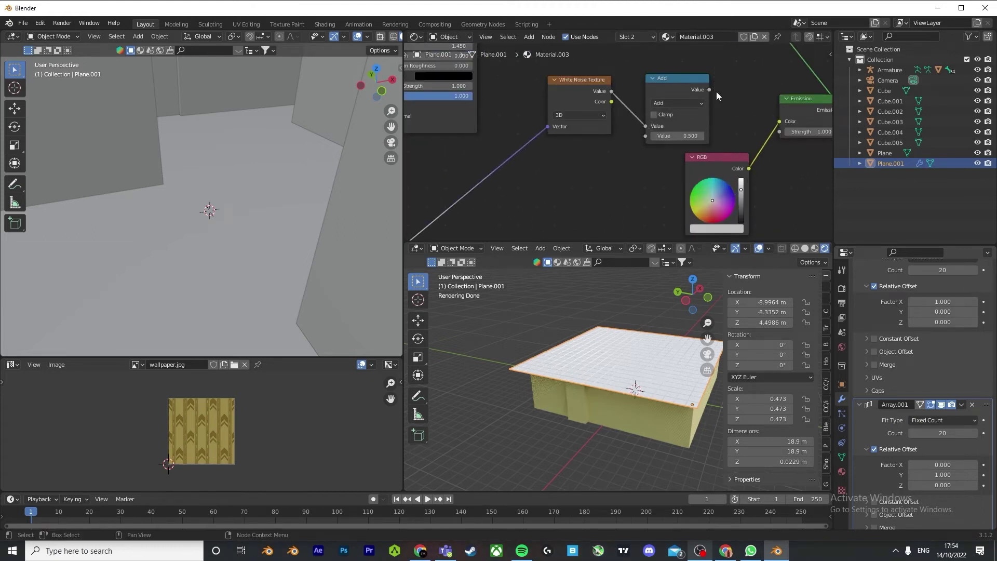
# Step: Link the Math node's Value to the Mix Shader's Fac and shift the RGB node aside
pyautogui.moveTo(709, 89); pyautogui.dragTo(766, 117)
pyautogui.moveTo(828, 130); pyautogui.dragTo(798, 194)
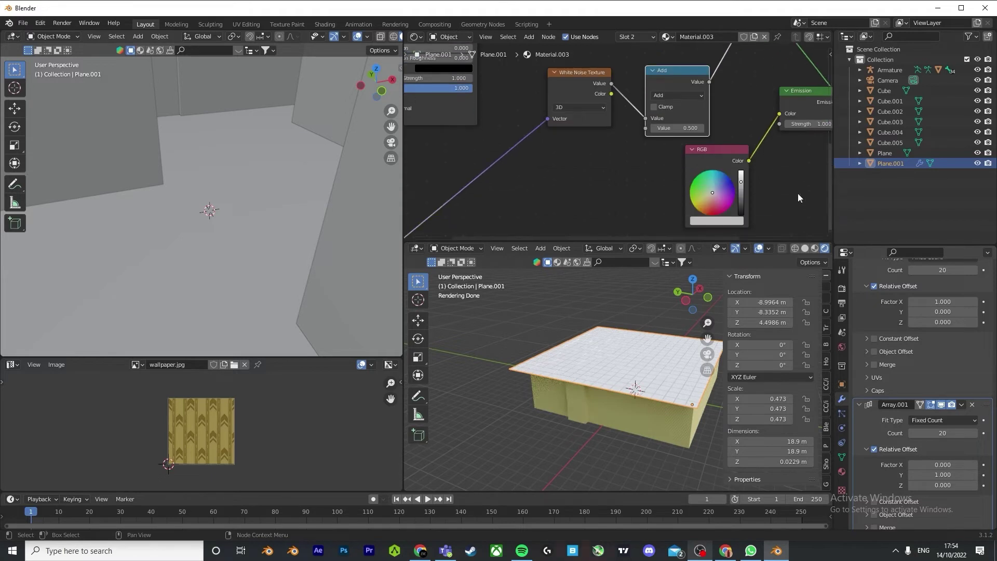
pyautogui.moveTo(738, 154); pyautogui.dragTo(699, 164)
pyautogui.scroll(-4, 699, 164)
pyautogui.moveTo(827, 163); pyautogui.dragTo(825, 142)
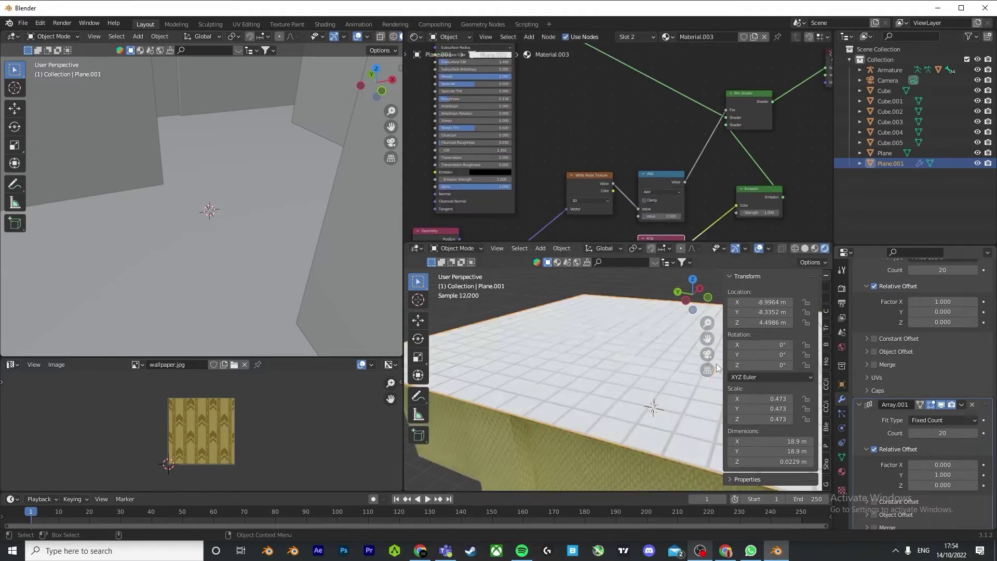
# Step: View the room through the camera and set the White Noise Texture in Material.003 to 4D
pyautogui.click(707, 354)
pyautogui.scroll(-1, 590, 195)
pyautogui.click(590, 195)
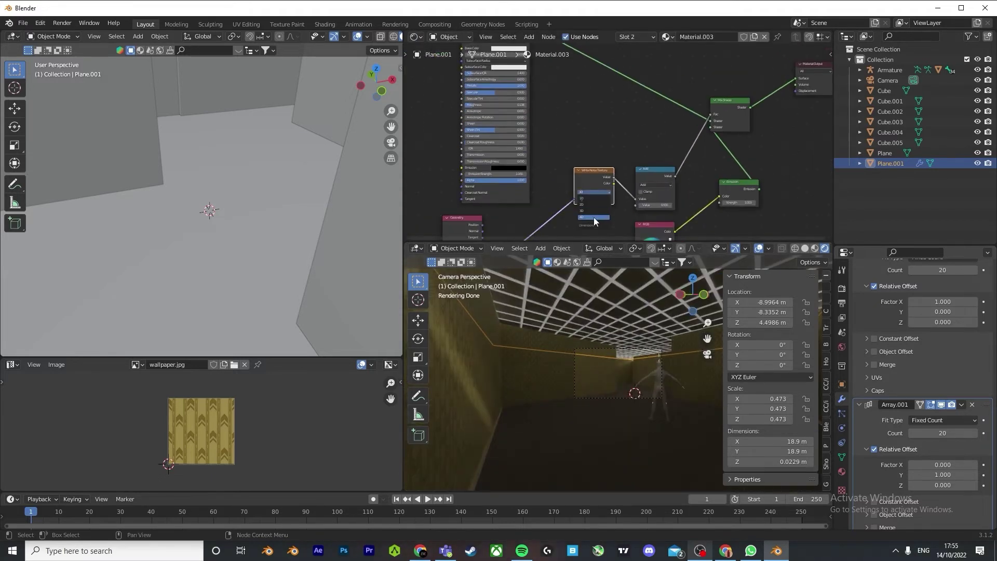
pyautogui.click(594, 218)
pyautogui.scroll(-1, 746, 176)
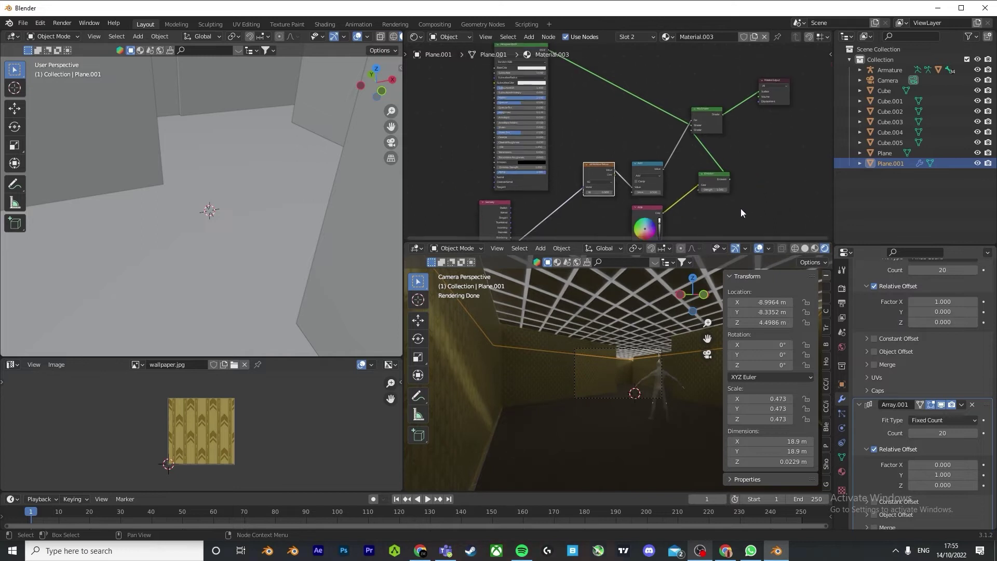
pyautogui.scroll(-3, 737, 187)
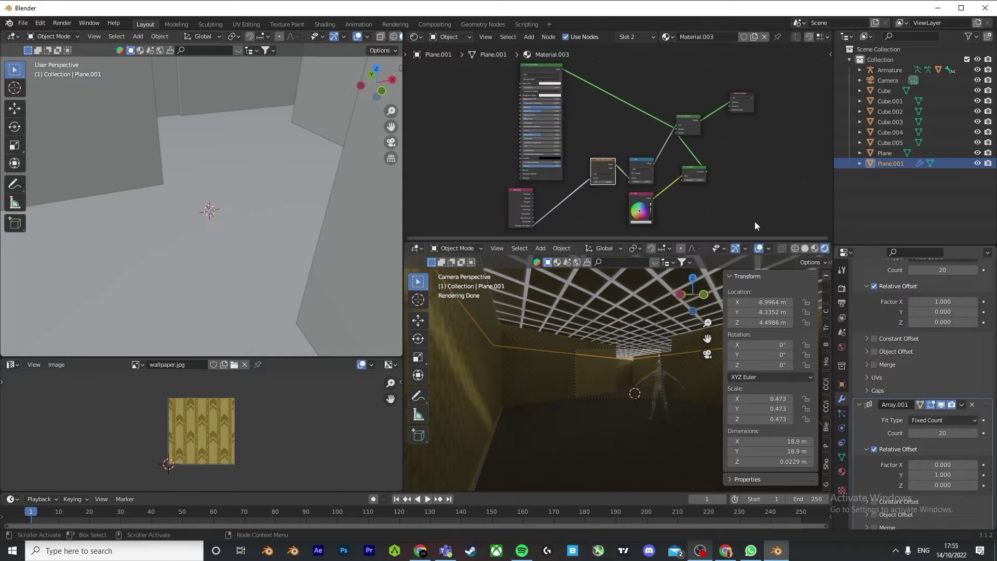
# Step: Undo the 4D setting, the RGB node move, and the Geometry, White Noise and Math node links in Material.003
pyautogui.hotkey('ctrl', 'z')
pyautogui.hotkey('ctrl', 'z')
pyautogui.hotkey('ctrl', 'z')
pyautogui.hotkey('ctrl', 'z')
pyautogui.hotkey('ctrl', 'z')
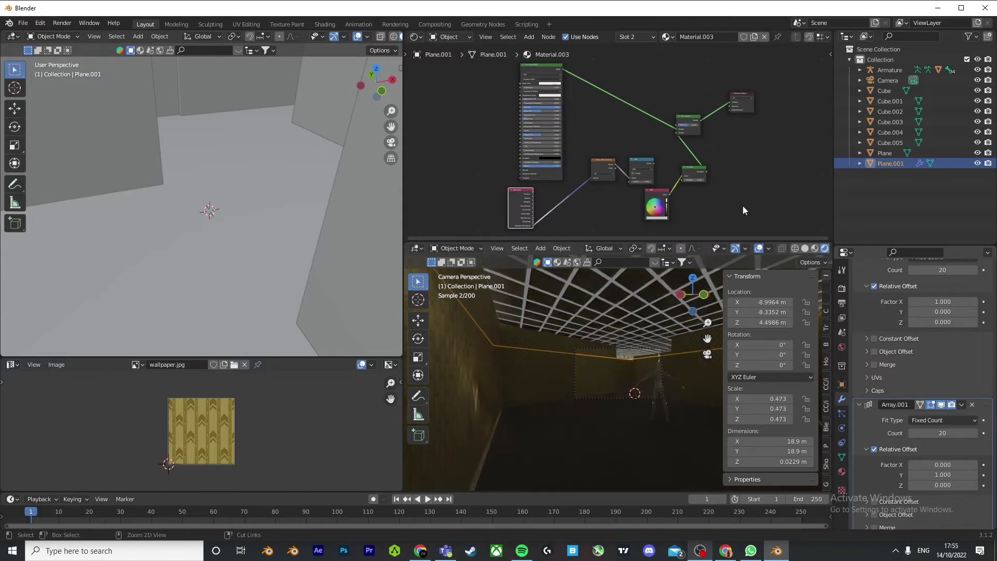
pyautogui.hotkey('ctrl', 'z')
# Step: Delete the nodes added to Material.003 and reconnect the Principled BSDF directly to the Material Output
pyautogui.moveTo(739, 201); pyautogui.dragTo(615, 104)
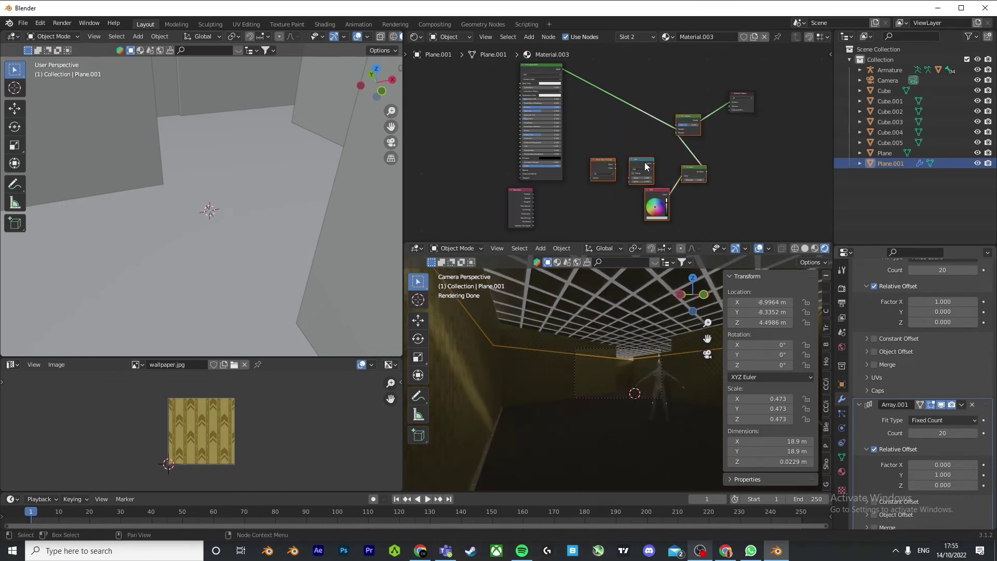
pyautogui.press('x')
pyautogui.scroll(-1, 573, 96)
pyautogui.moveTo(566, 75); pyautogui.dragTo(720, 103)
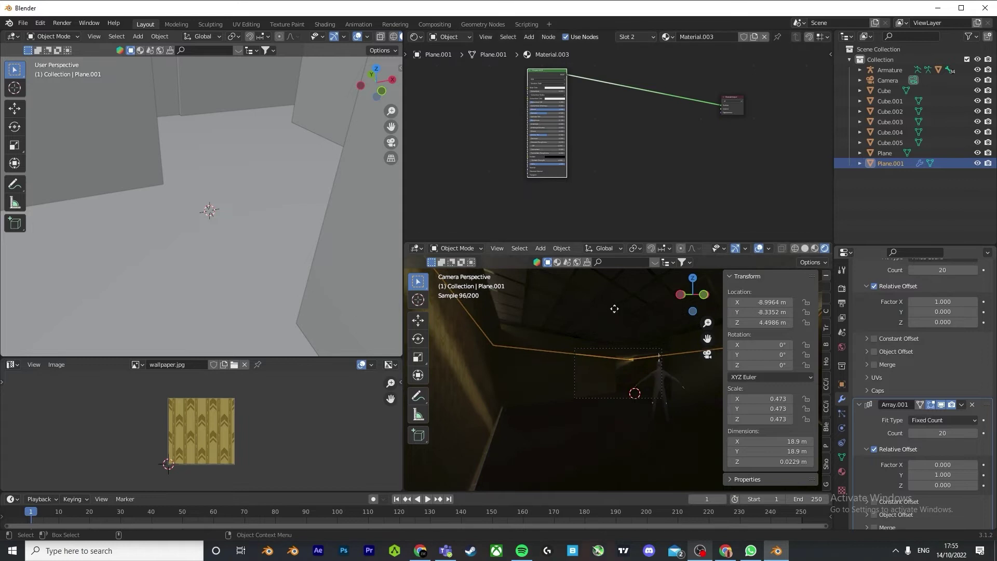
# Step: Lower the tiled ceiling plane about 0.9 m along the Z axis
pyautogui.press('g')
pyautogui.press('z')
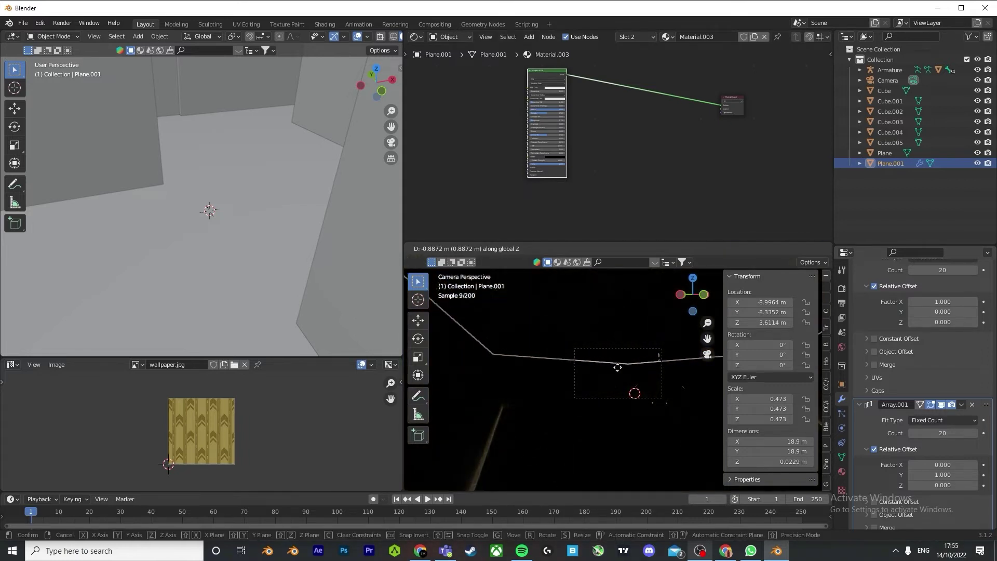
pyautogui.click(616, 363)
# Step: Switch to the ceiling's Material.002 and move its Principled BSDF node away from the Material Output
pyautogui.click(842, 471)
pyautogui.click(908, 290)
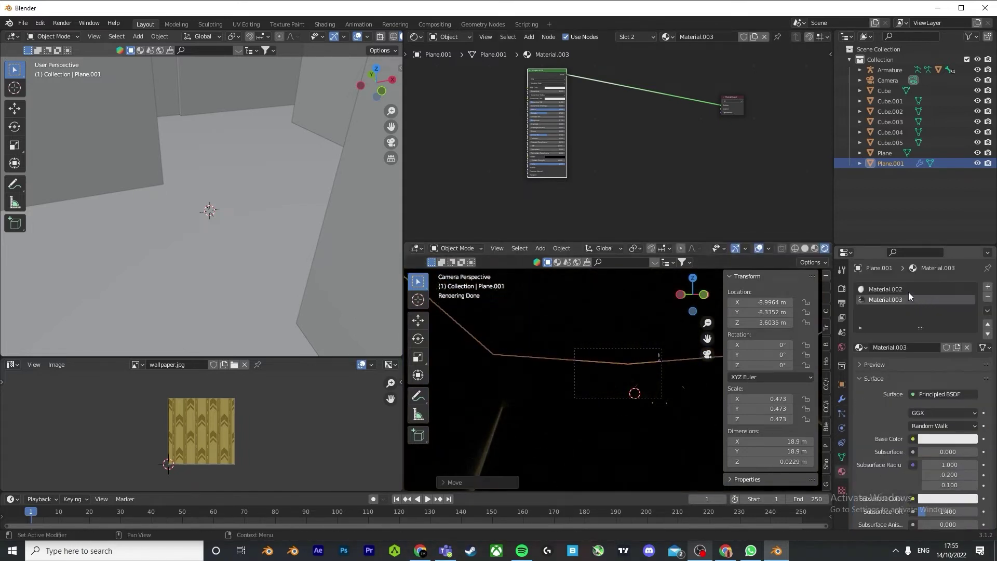
pyautogui.click(663, 75)
pyautogui.moveTo(663, 74); pyautogui.dragTo(543, 69)
# Step: Add a White Noise Texture node to Material.002 and place a Math node beside it
pyautogui.hotkey('shift', 'a')
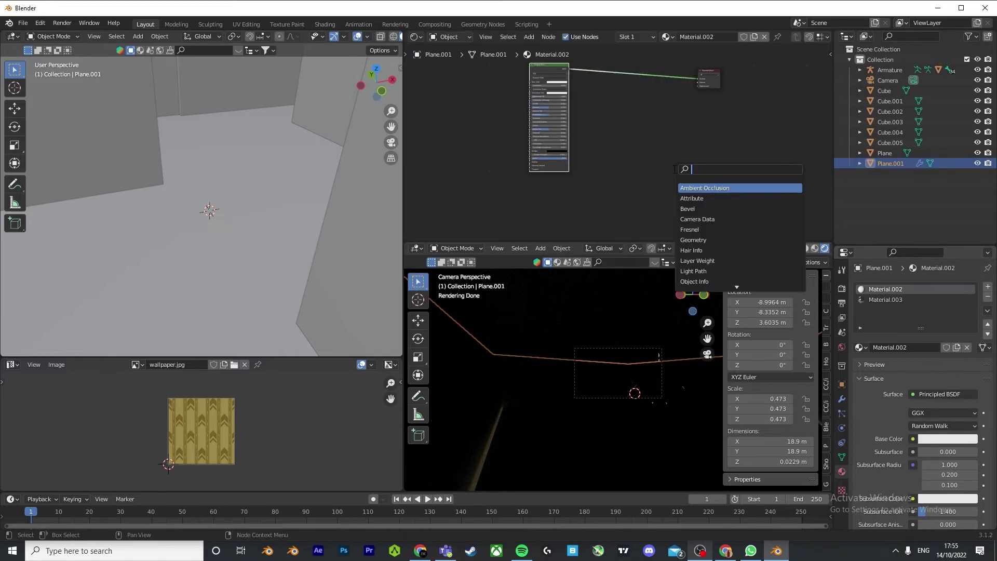
pyautogui.write('wh')
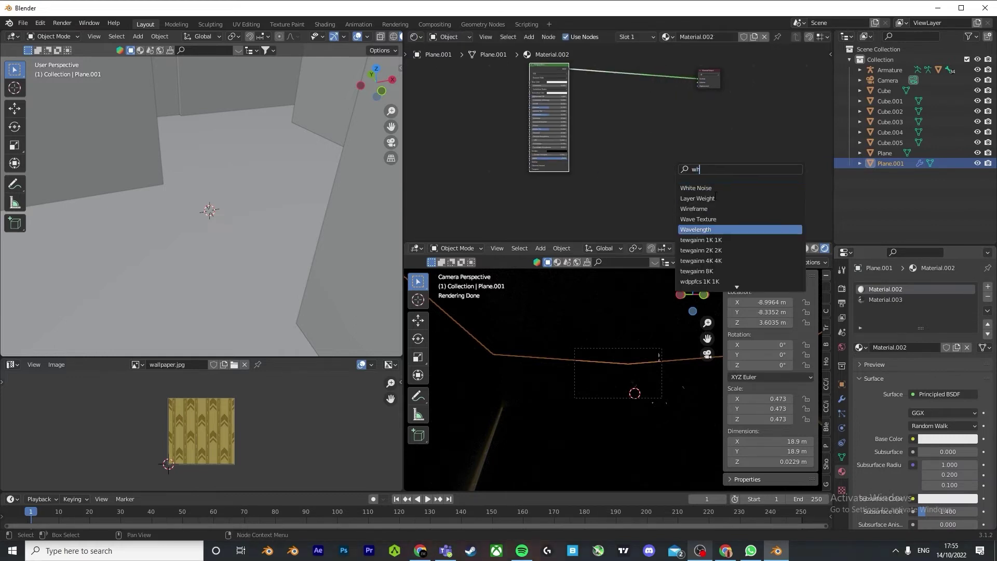
pyautogui.click(704, 187)
pyautogui.click(630, 164)
pyautogui.hotkey('shift', 'a')
pyautogui.click(630, 164)
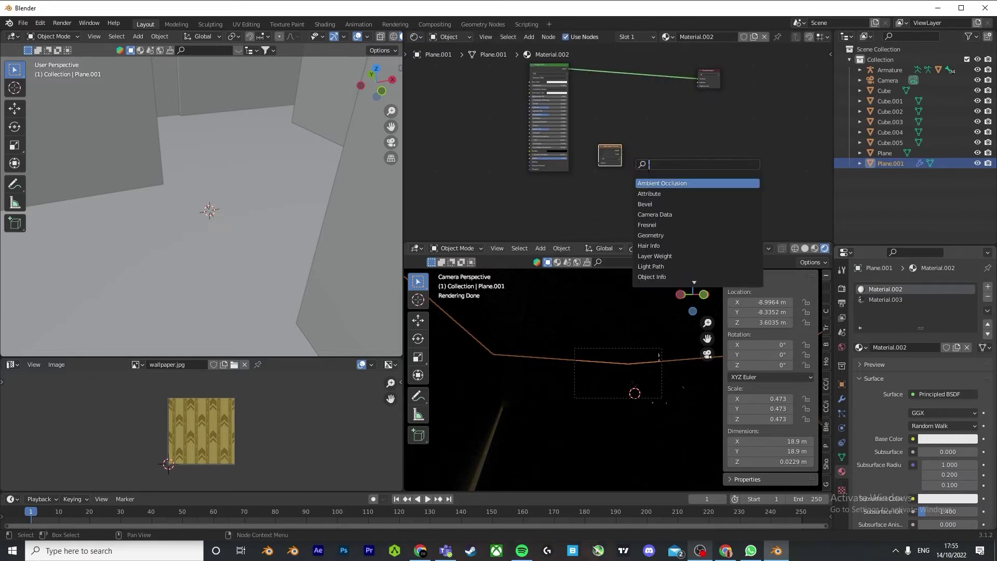
pyautogui.write('m')
pyautogui.click(660, 181)
pyautogui.click(668, 156)
# Step: Add an Emission shader beyond the Math node and an RGB colour node below the Math node
pyautogui.hotkey('shift', 'a')
pyautogui.click(680, 165)
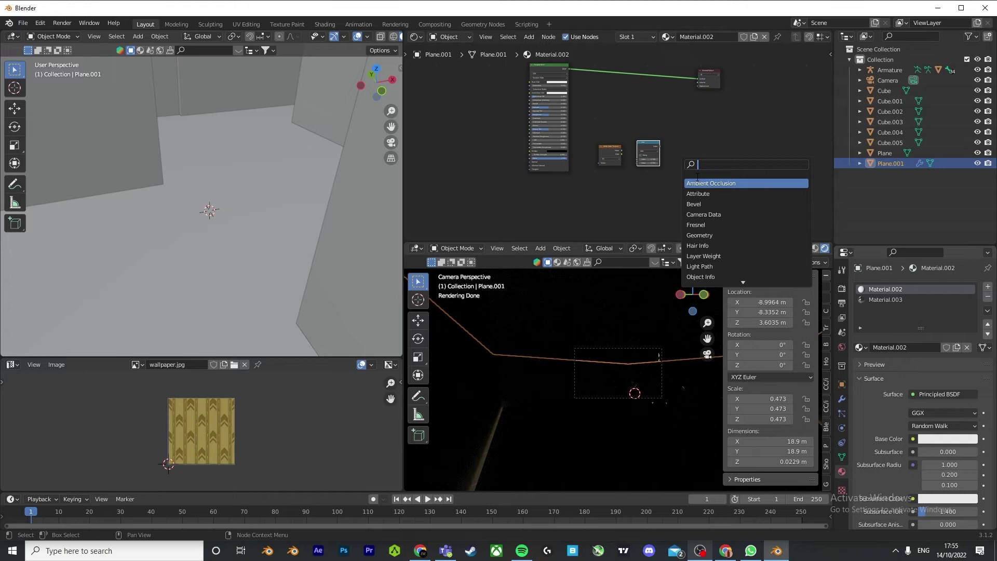
pyautogui.write('e')
pyautogui.click(697, 183)
pyautogui.click(701, 166)
pyautogui.hotkey('shift', 'a')
pyautogui.click(702, 163)
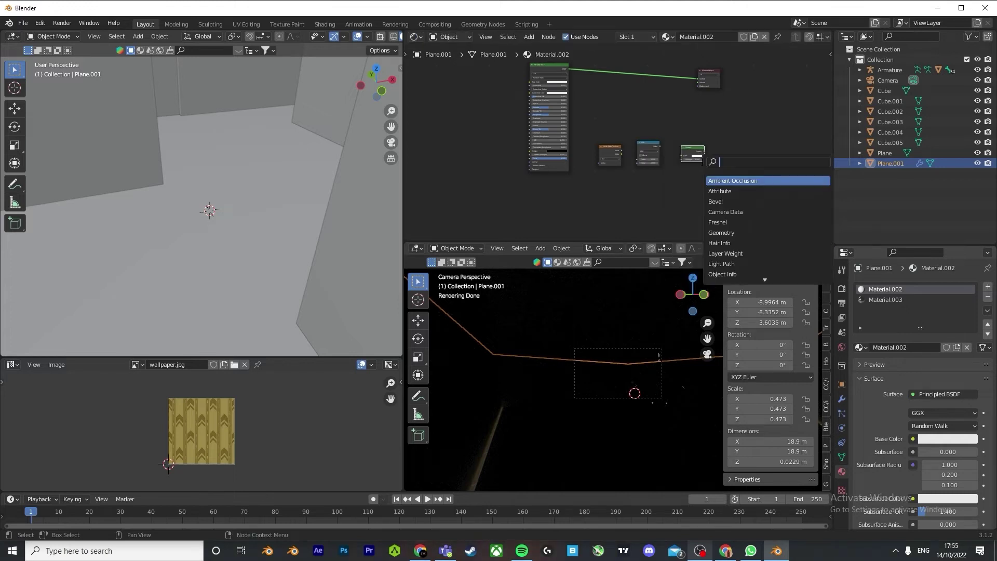
pyautogui.write('r')
pyautogui.press('Return')
pyautogui.click(656, 190)
# Step: Add a Mix Shader node near the Material Output in Material.002
pyautogui.hotkey('shift', 'a')
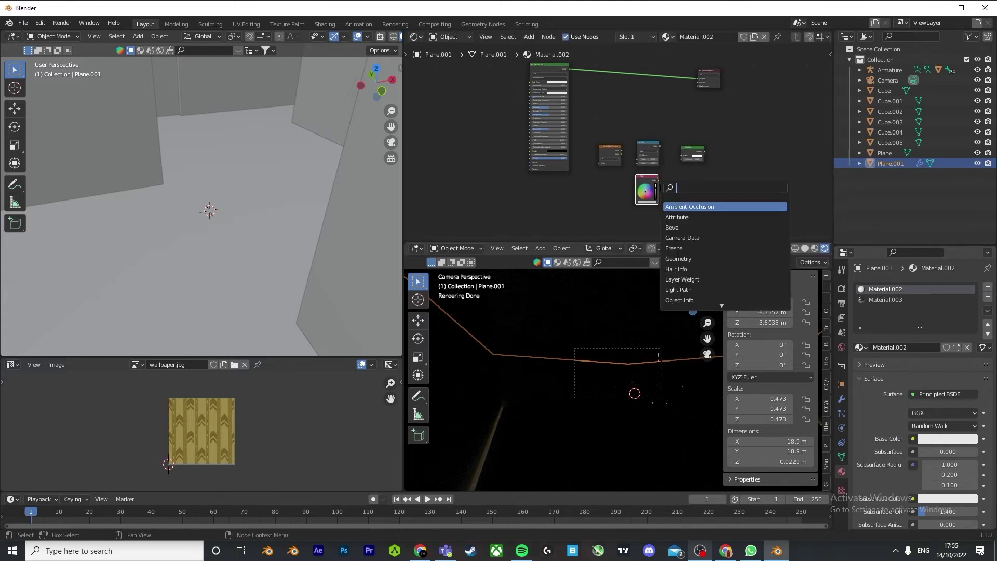
pyautogui.write('m')
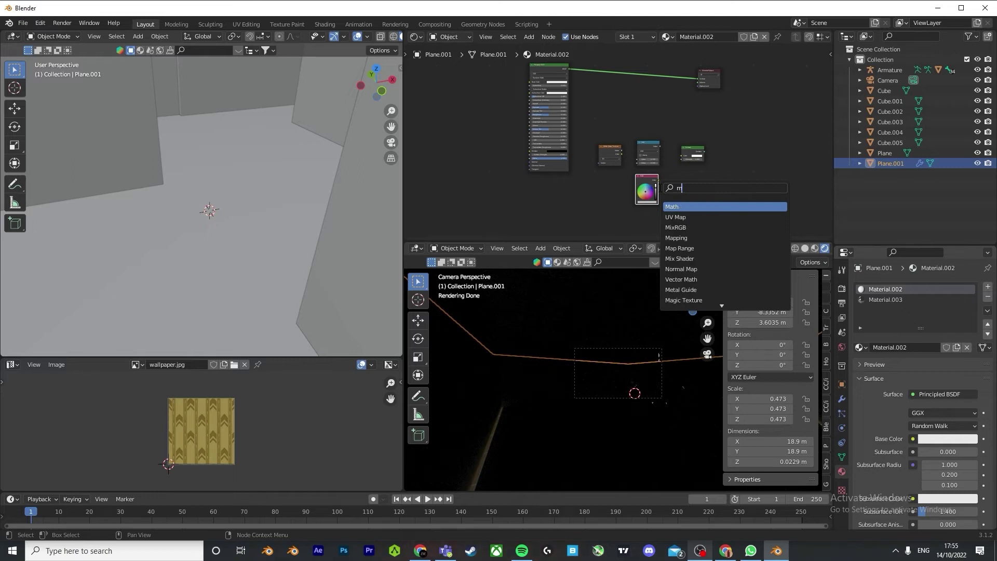
pyautogui.press('Down')
pyautogui.press('Down')
pyautogui.press('Down')
pyautogui.press('Down')
pyautogui.press('Down')
pyautogui.press('Return')
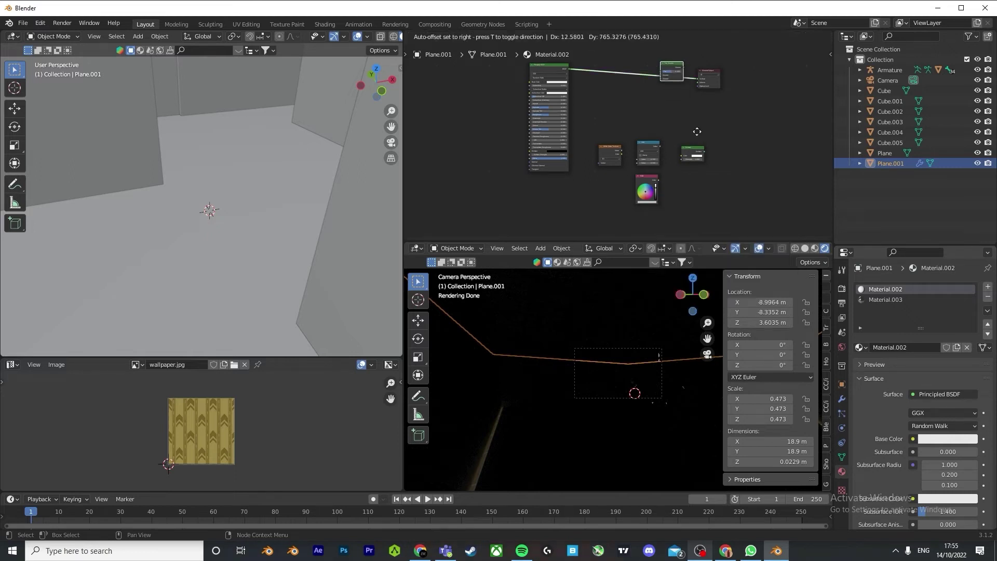
pyautogui.click(677, 129)
# Step: Wire RGB into Emission, Emission and Principled BSDF into the Mix Shader, the Mix Shader into Surface, and White Noise into the Math node
pyautogui.moveTo(674, 117); pyautogui.dragTo(700, 219)
pyautogui.scroll(9, 681, 158)
pyautogui.moveTo(828, 182); pyautogui.dragTo(828, 156)
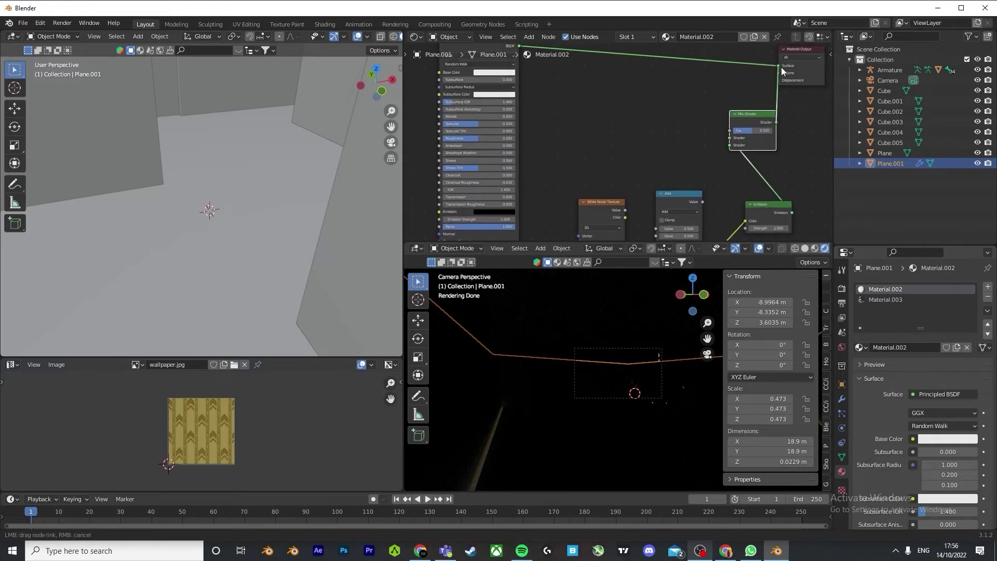
pyautogui.moveTo(781, 67); pyautogui.dragTo(780, 67)
pyautogui.scroll(-2, 526, 60)
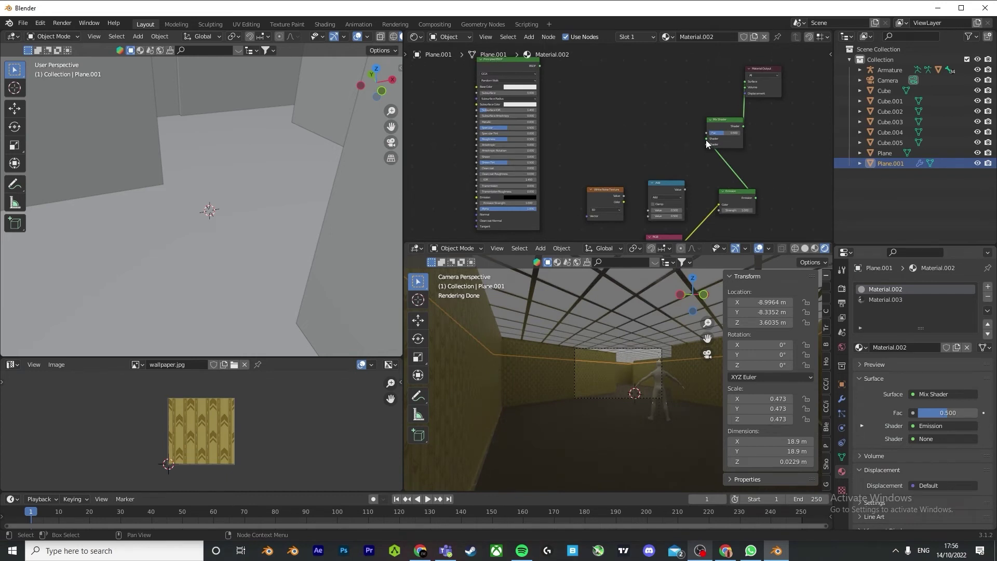
pyautogui.moveTo(705, 140); pyautogui.dragTo(537, 66)
pyautogui.moveTo(622, 196); pyautogui.dragTo(650, 210)
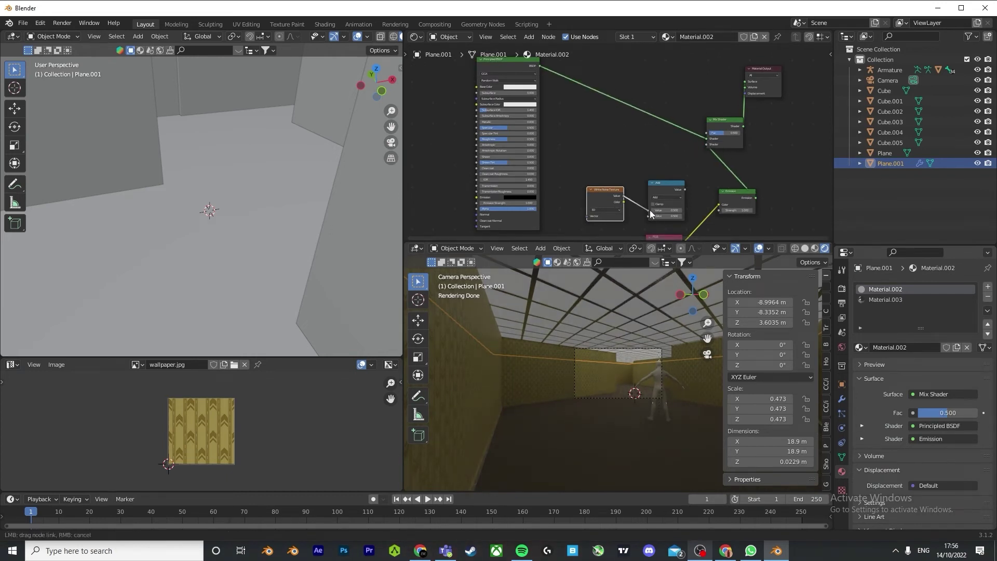
pyautogui.hotkey('shift', 'a')
pyautogui.click(555, 235)
pyautogui.write('v')
pyautogui.press('Escape')
# Step: Add a Geometry node beside the White Noise Texture and link its Random Per Island output to the Vector input
pyautogui.hotkey('shift', 'a')
pyautogui.click(563, 208)
pyautogui.write('g')
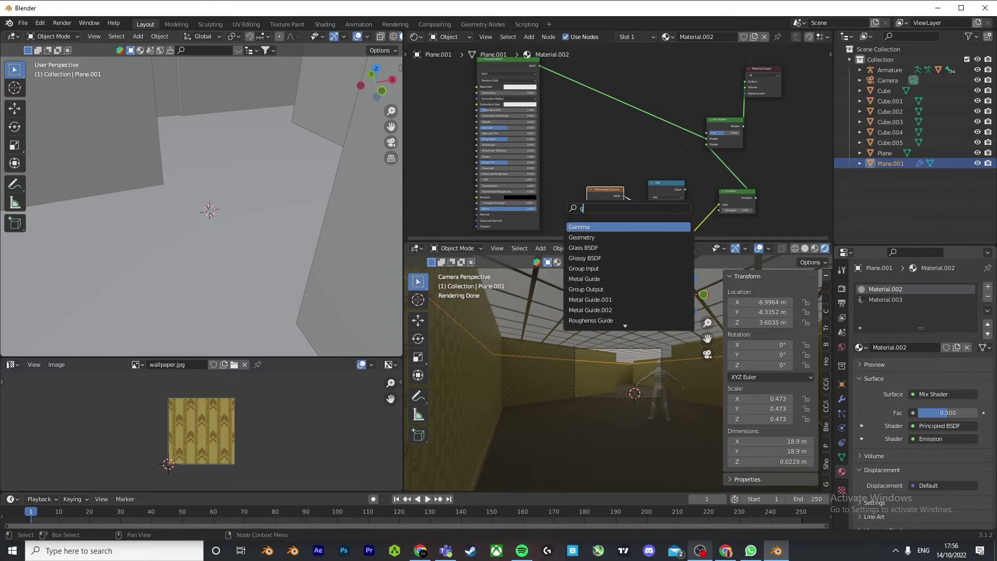
pyautogui.click(581, 237)
pyautogui.click(586, 217)
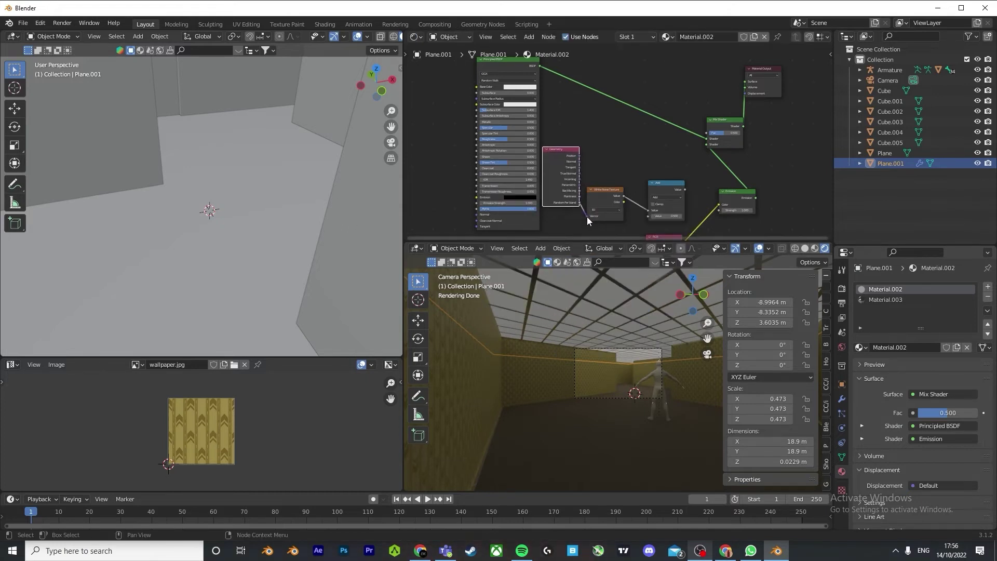
# Step: Set the White Noise Texture to 4D and link the Math node's Value to the Mix Shader's Fac
pyautogui.scroll(1, 610, 227)
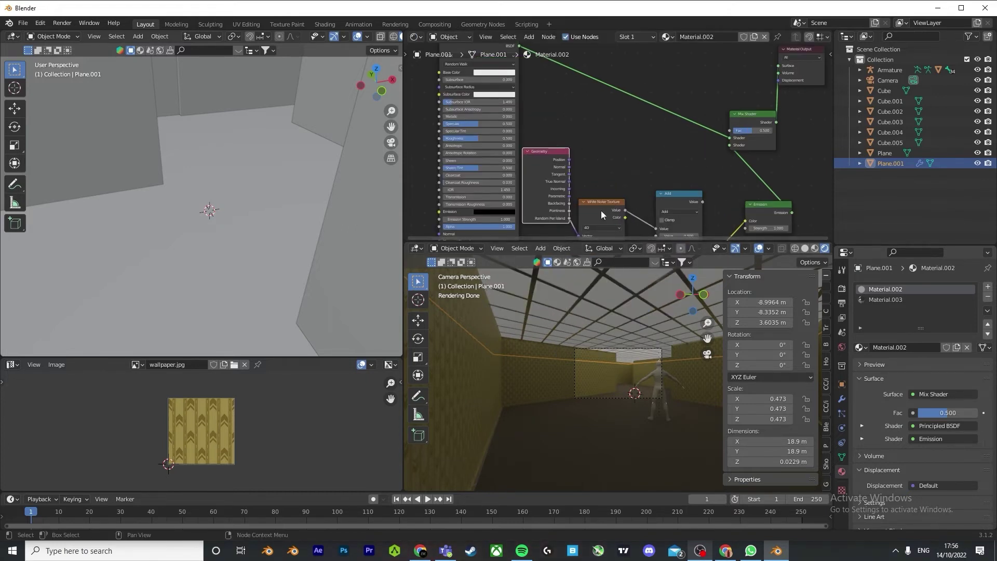
pyautogui.moveTo(601, 211); pyautogui.dragTo(609, 178)
pyautogui.moveTo(688, 195); pyautogui.dragTo(730, 131)
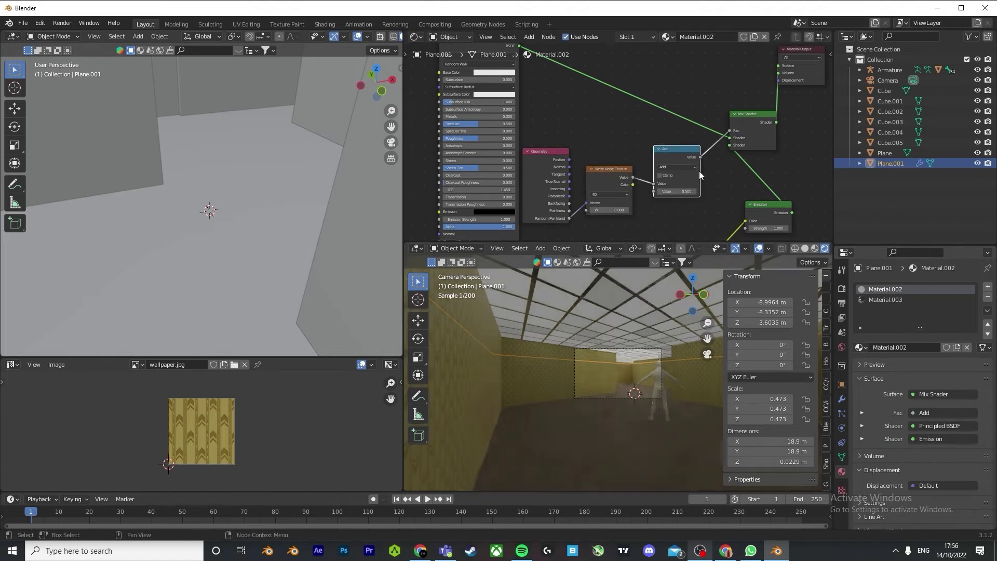
# Step: Set the Math node to Greater Than and adjust the noise W and the threshold so only some ceiling tiles emit light
pyautogui.scroll(1, 643, 216)
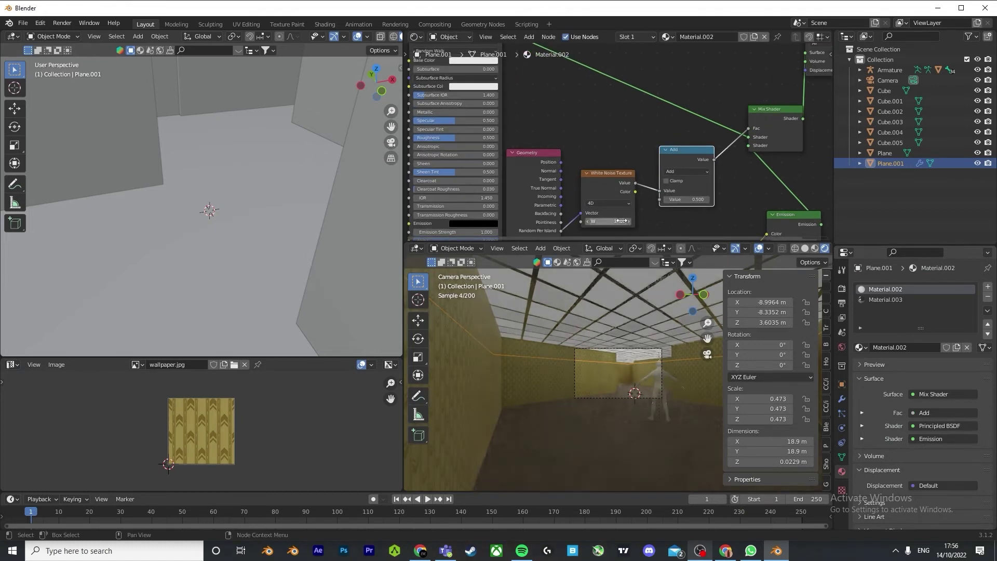
pyautogui.click(685, 171)
pyautogui.click(748, 220)
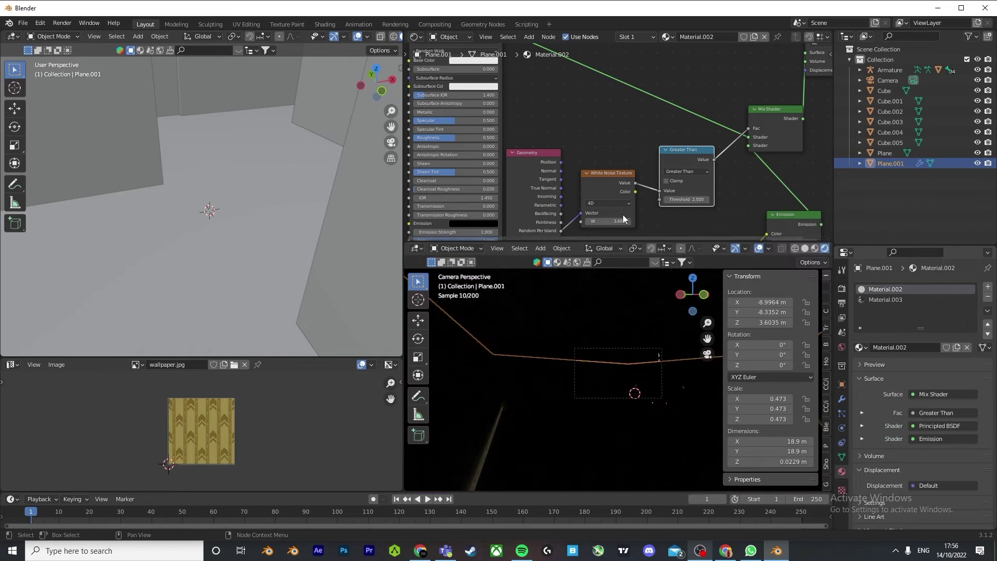
pyautogui.press('Return')
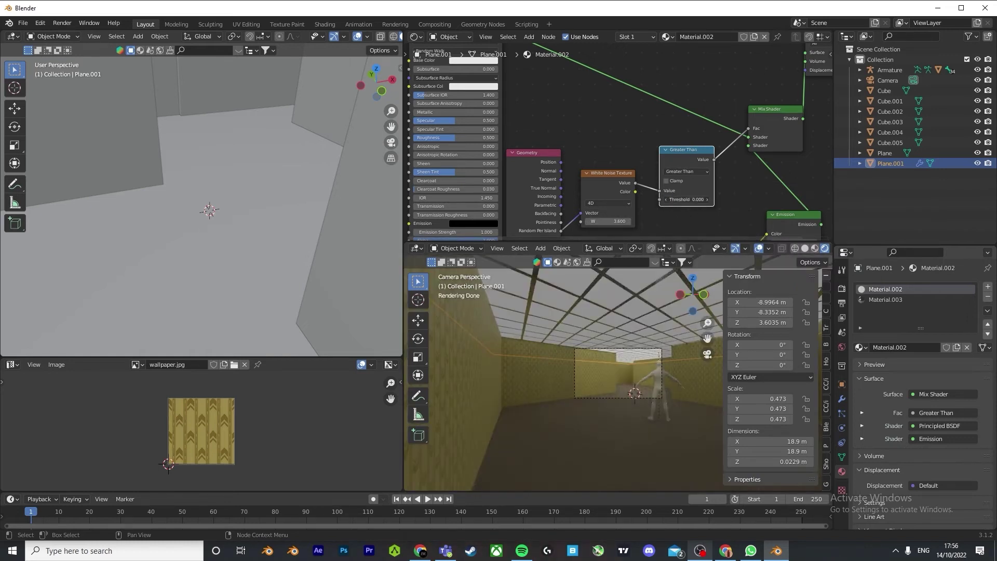
pyautogui.moveTo(686, 200); pyautogui.dragTo(721, 200)
# Step: Select the camera and move it slightly upward along the Z axis
pyautogui.click(625, 400)
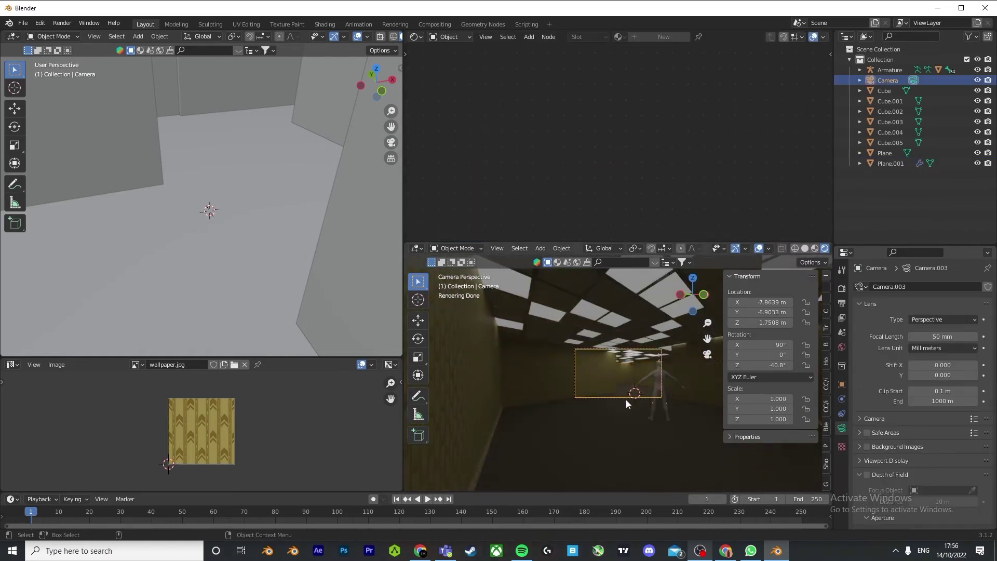
pyautogui.press('g')
pyautogui.press('z')
pyautogui.click(627, 394)
# Step: Scale the outer walls (Cube.005) down to a uniform scale of about 0.867
pyautogui.click(507, 443)
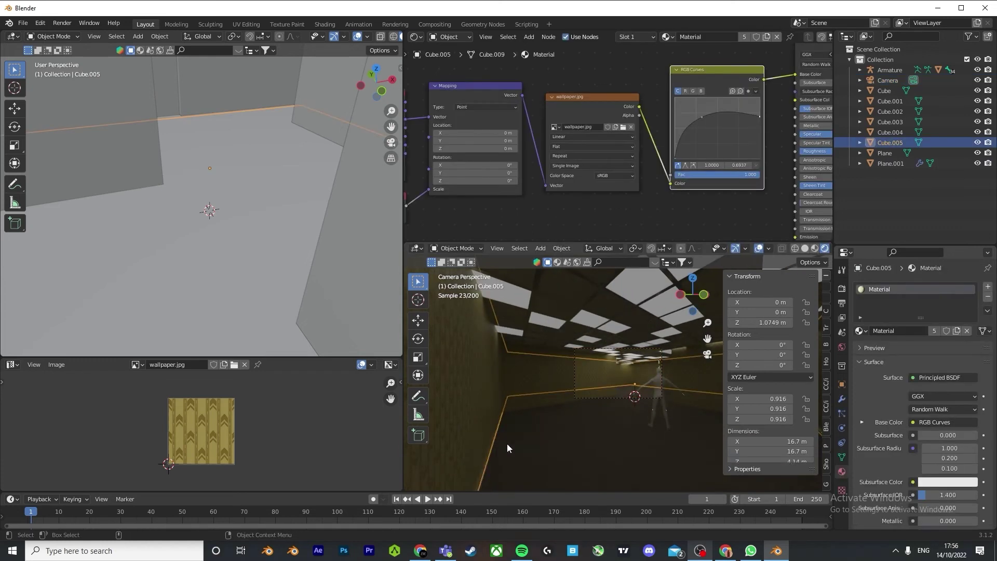
pyautogui.press('s')
pyautogui.click(685, 436)
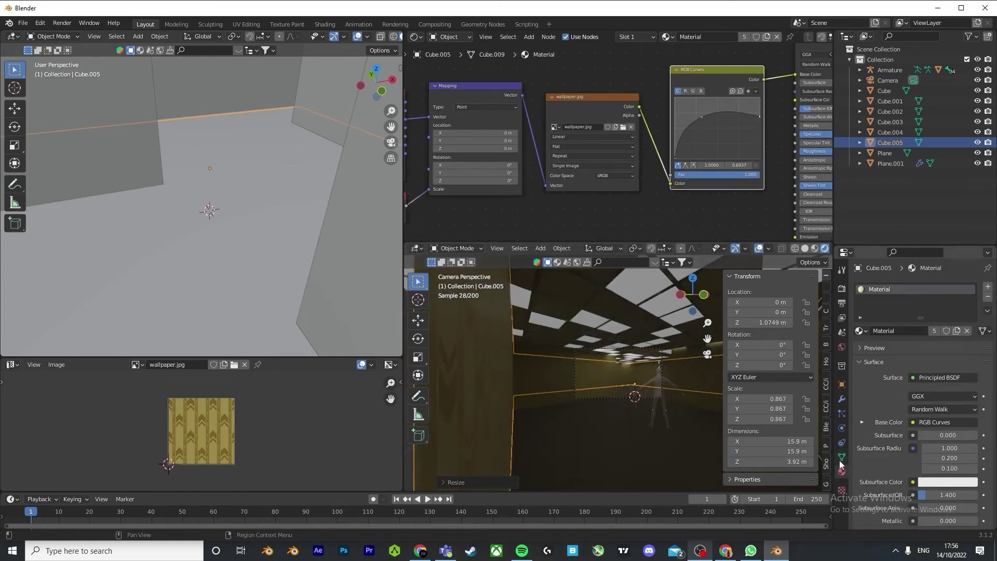
# Step: Select the camera and raise its Passepartout to 1.000 so everything outside the frame is black
pyautogui.scroll(6, 665, 412)
pyautogui.click(649, 453)
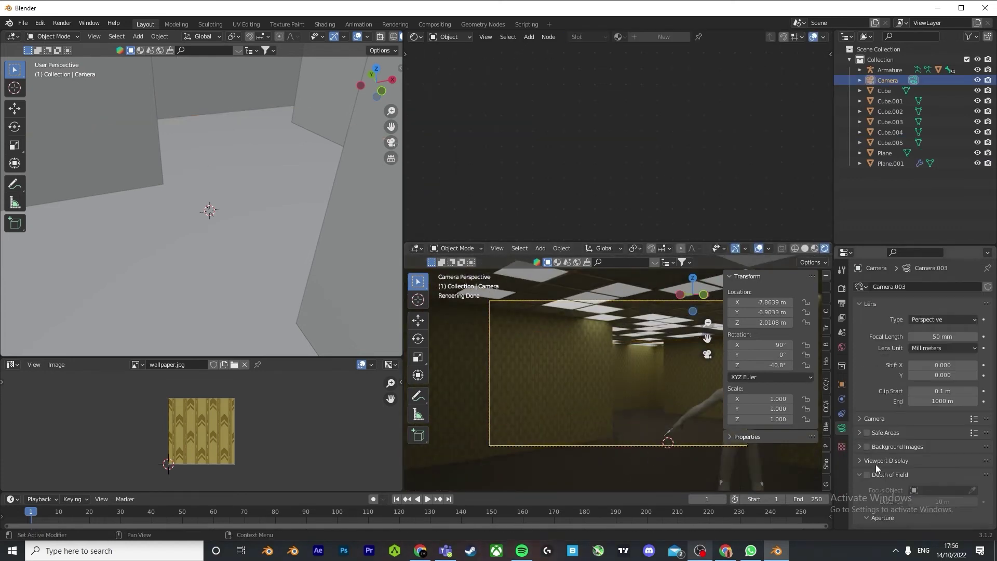
pyautogui.scroll(-4, 877, 461)
pyautogui.click(882, 378)
pyautogui.moveTo(946, 453); pyautogui.dragTo(977, 454)
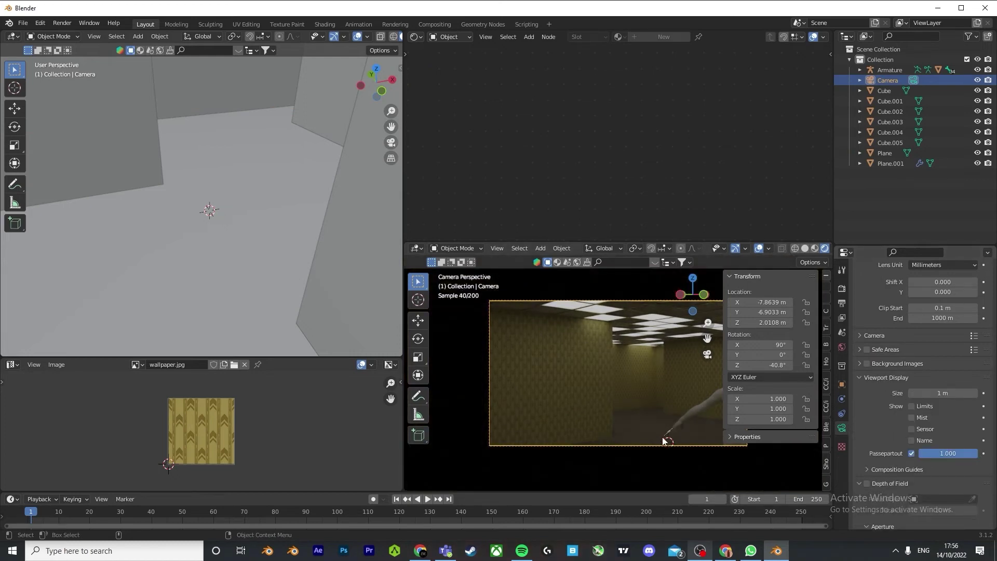
# Step: Lower the camera along the Z axis to a height of about 1.65 m
pyautogui.press('g')
pyautogui.press('z')
pyautogui.click(663, 458)
# Step: Change the camera's lens type to Panoramic with the Fisheye Equisolid projection, after trying Orthographic
pyautogui.scroll(4, 907, 296)
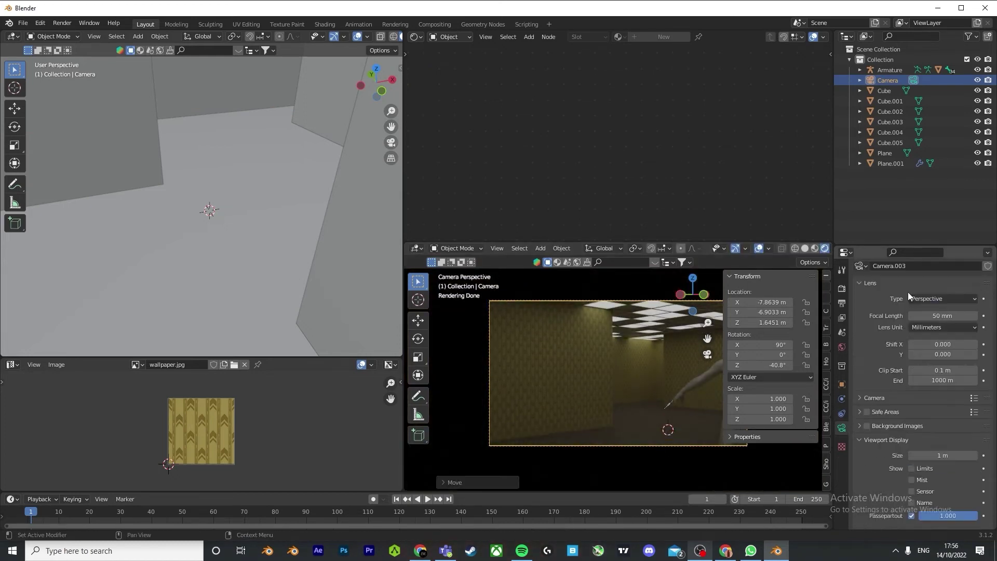
pyautogui.click(914, 298)
pyautogui.click(945, 332)
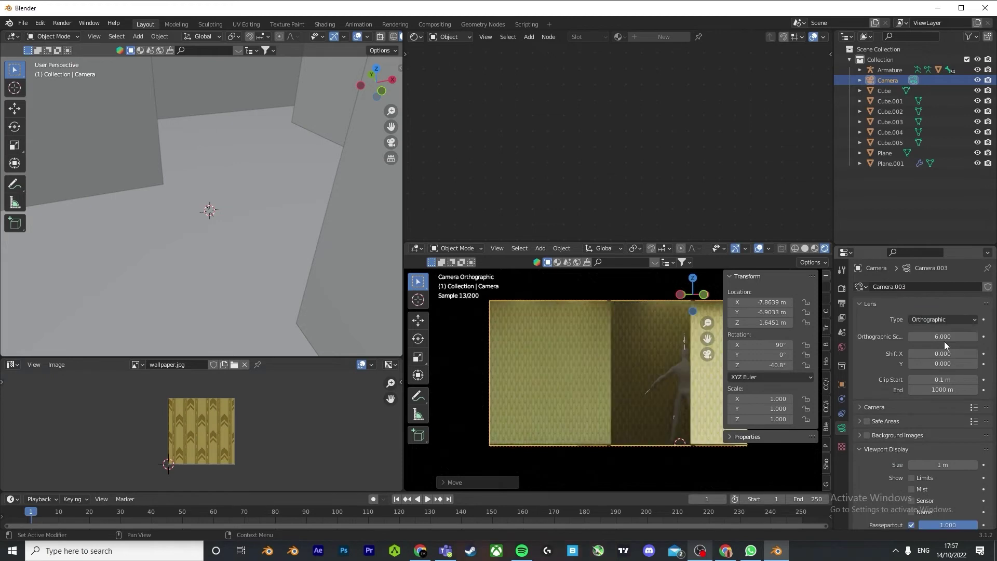
pyautogui.click(940, 319)
pyautogui.click(945, 356)
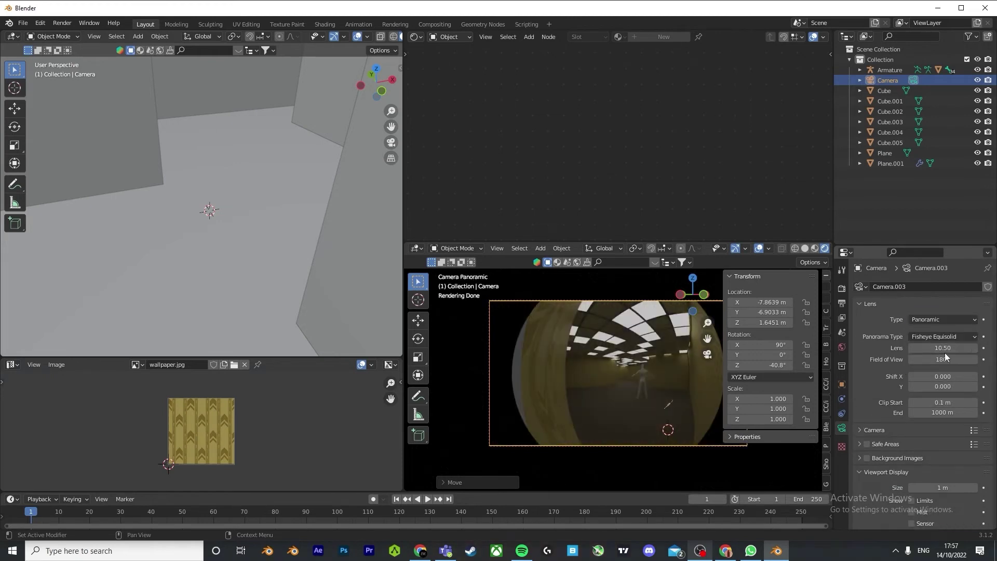
# Step: Try a longer fisheye lens on the panoramic camera by raising its Lens value to 20
pyautogui.moveTo(945, 348); pyautogui.dragTo(987, 347)
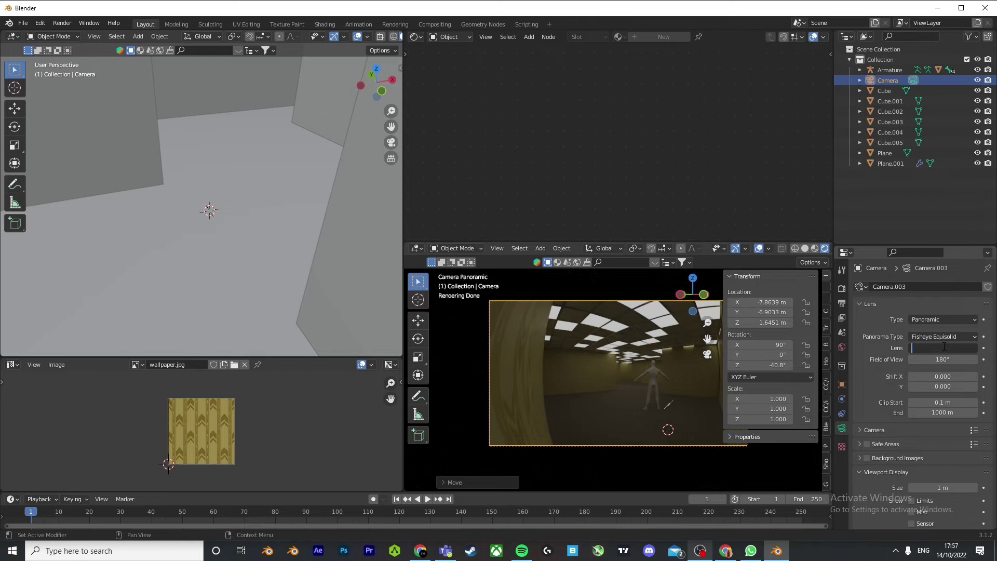
pyautogui.write('10')
pyautogui.press('Return')
pyautogui.moveTo(943, 347); pyautogui.dragTo(969, 347)
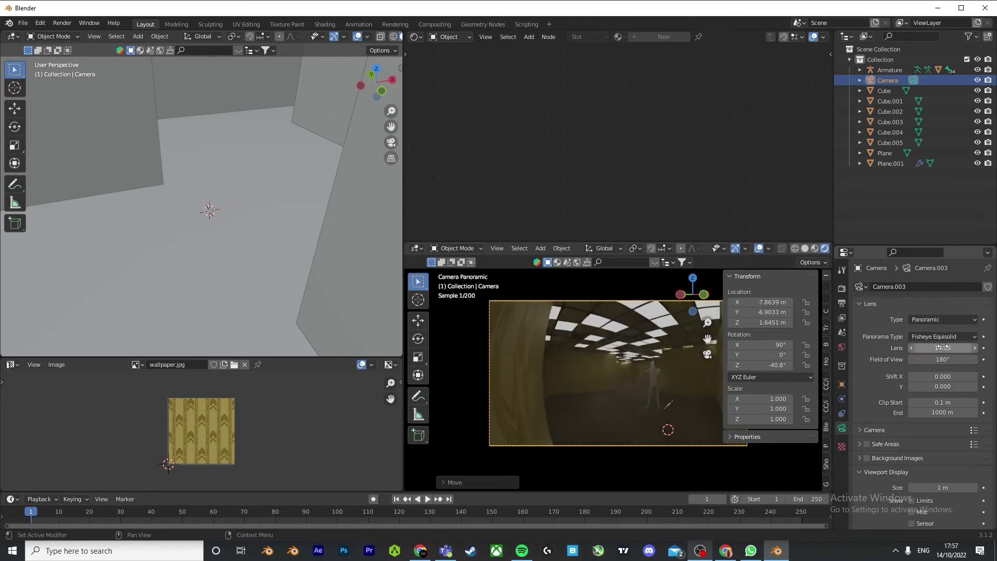
pyautogui.click(943, 347)
pyautogui.press('BackSpace')
pyautogui.write('20')
pyautogui.press('Return')
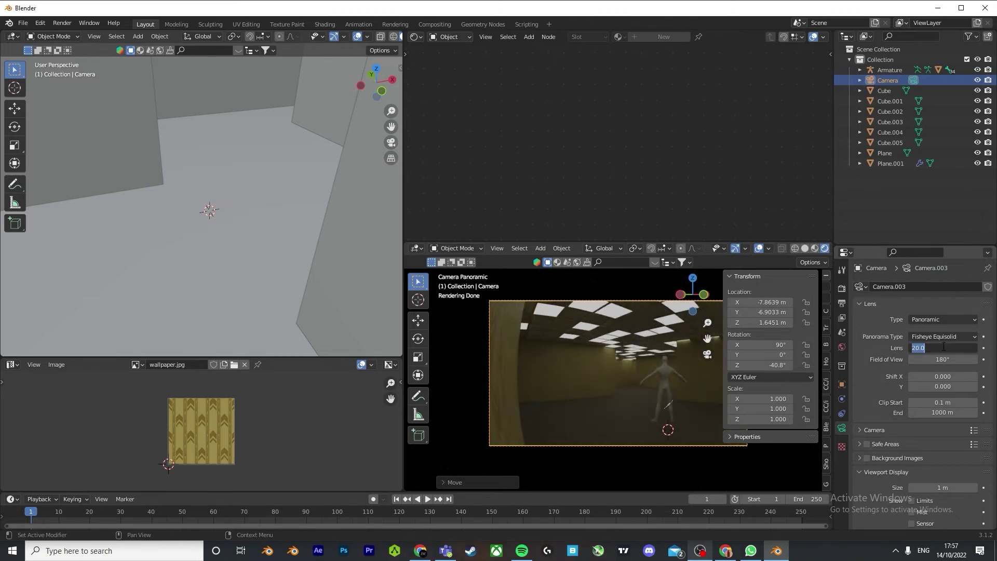
# Step: Try a Lens value of 40 on the panoramic camera, and settle on 30
pyautogui.click(943, 347)
pyautogui.write('40')
pyautogui.press('Return')
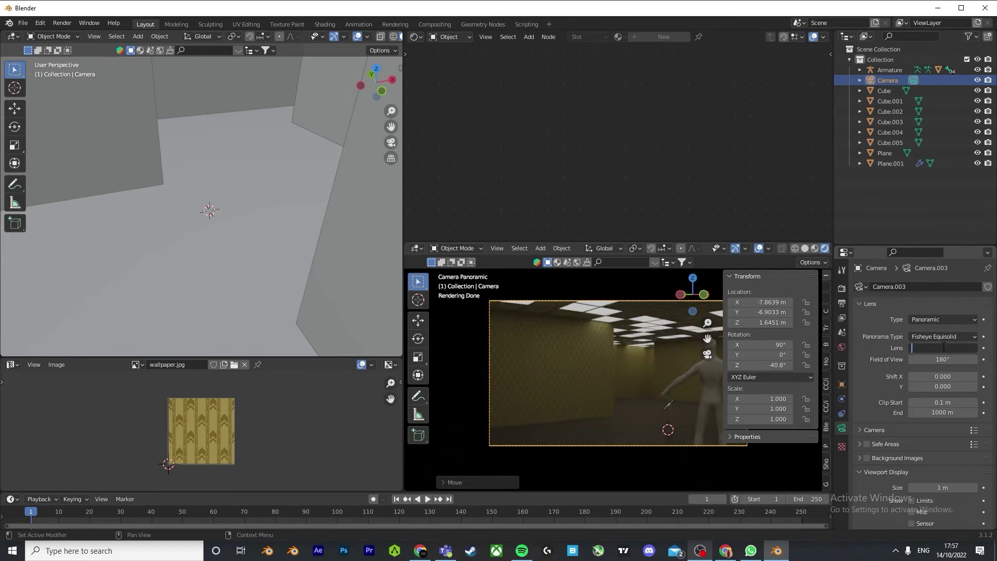
pyautogui.click(943, 346)
pyautogui.write('30')
pyautogui.press('Return')
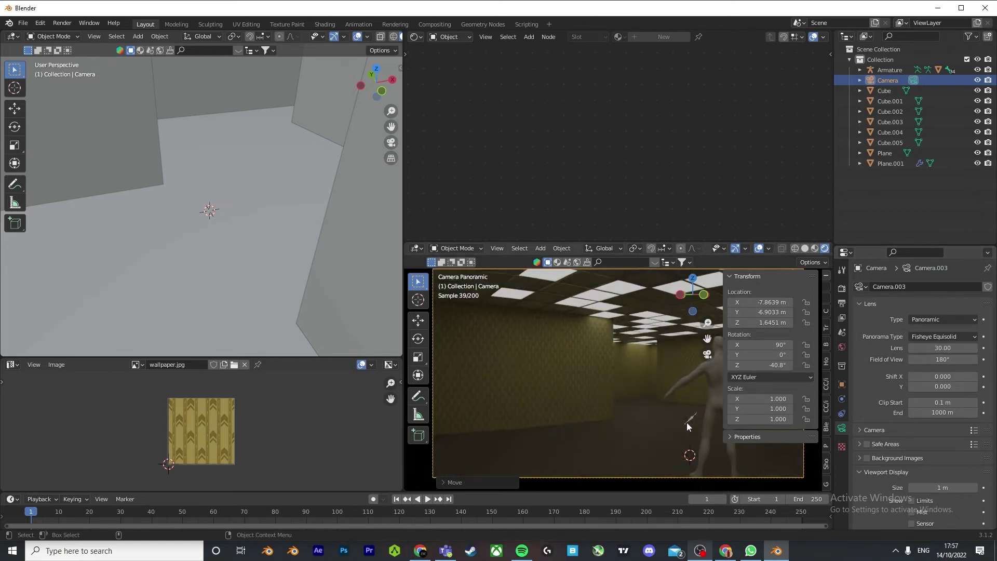
# Step: Tilt the camera about the X axis to about 95° and readjust its height along the Z axis
pyautogui.press('r')
pyautogui.press('x')
pyautogui.click(680, 388)
pyautogui.press('g')
pyautogui.press('z')
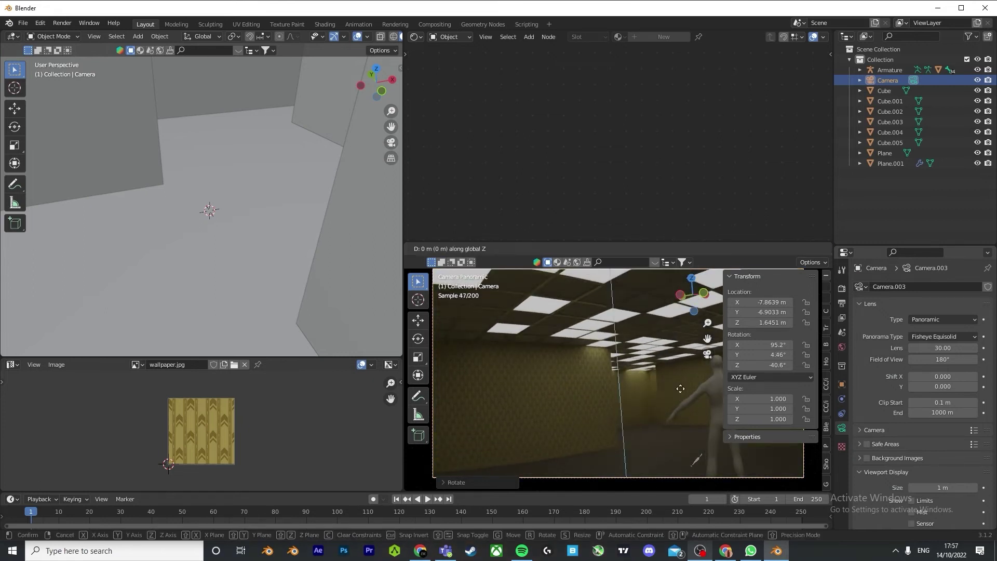
pyautogui.click(679, 410)
pyautogui.scroll(-4, 693, 418)
# Step: Move the long inner wall (Cube) along the Y axis to about 1.14 m
pyautogui.click(667, 398)
pyautogui.press('g')
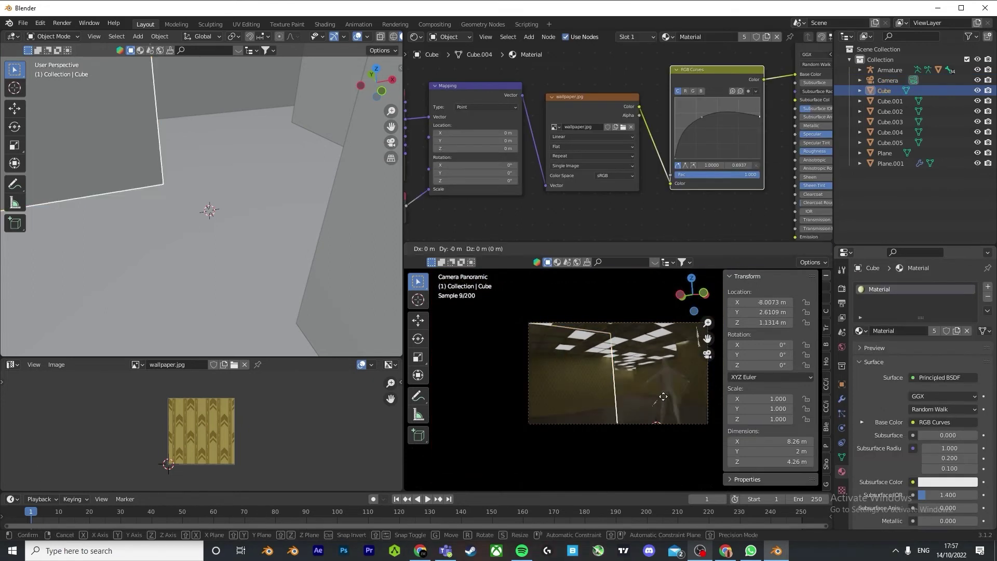
pyautogui.press('y')
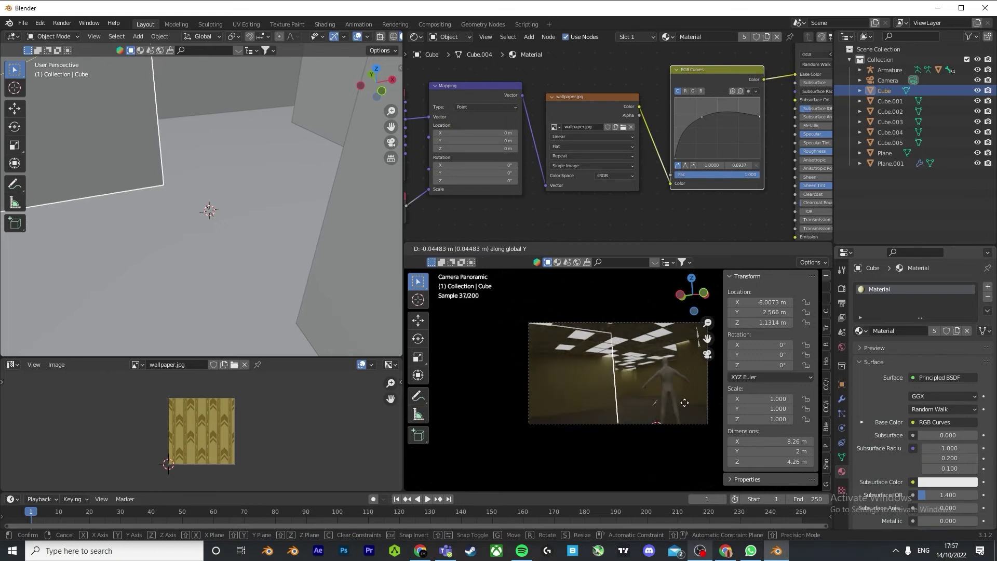
pyautogui.rightClick(600, 391)
pyautogui.press('g')
pyautogui.press('y')
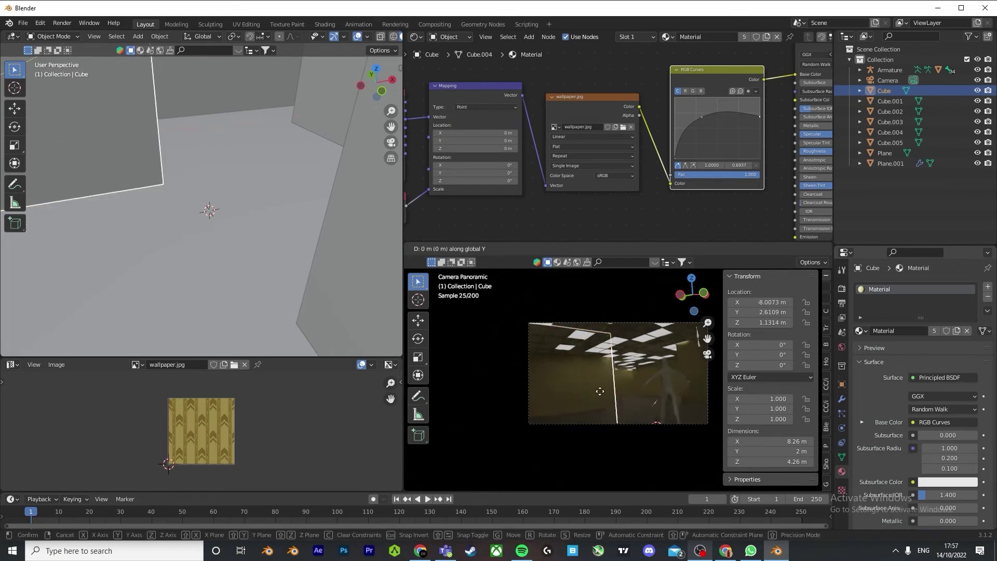
pyautogui.rightClick(608, 391)
pyautogui.moveTo(609, 392); pyautogui.dragTo(618, 409, button='middle')
pyautogui.press('g')
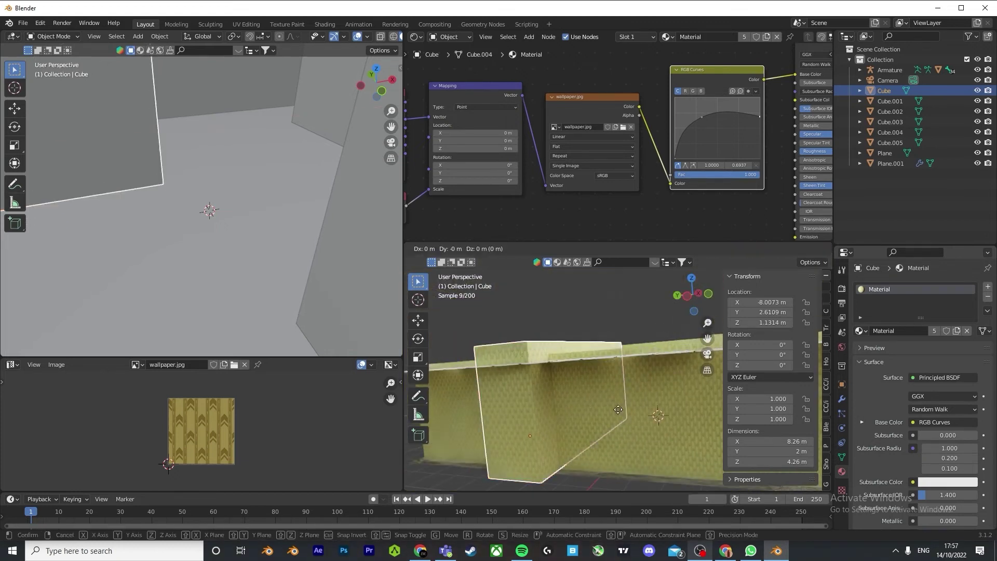
pyautogui.press('y')
pyautogui.click(657, 416)
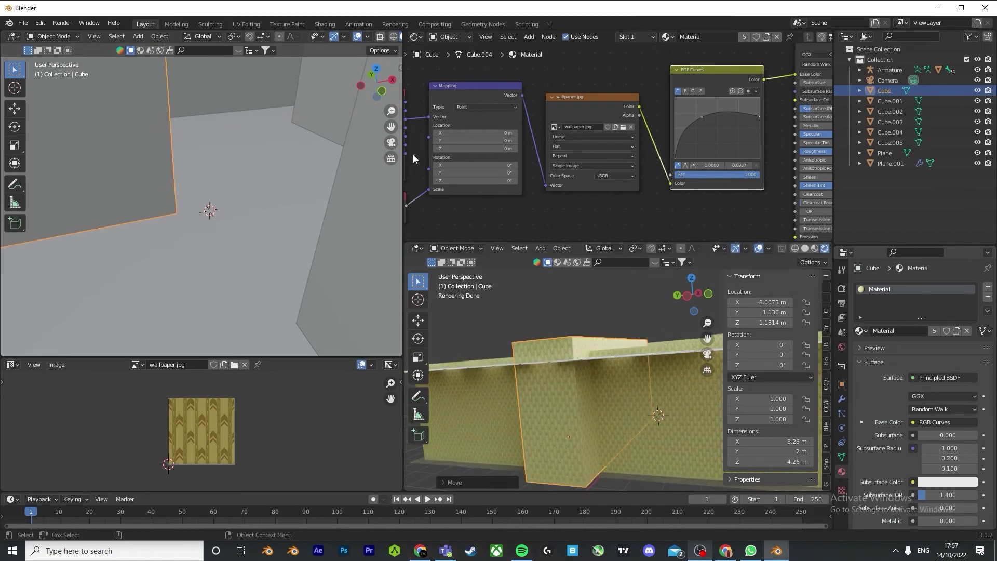
# Step: Return the rendered viewport to the camera view and hide its transform sidebar
pyautogui.click(707, 354)
pyautogui.scroll(-6, 323, 272)
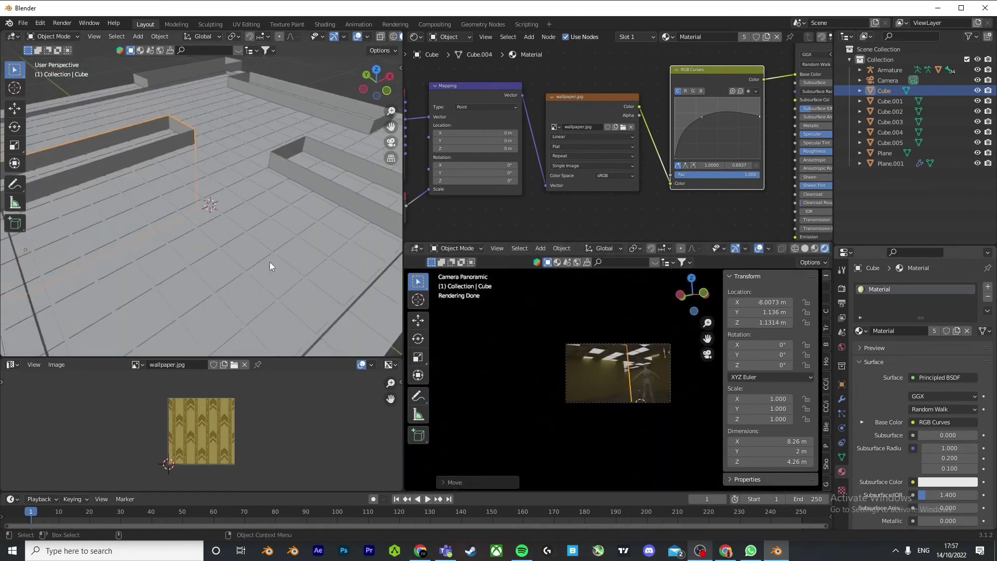
pyautogui.scroll(1, 642, 408)
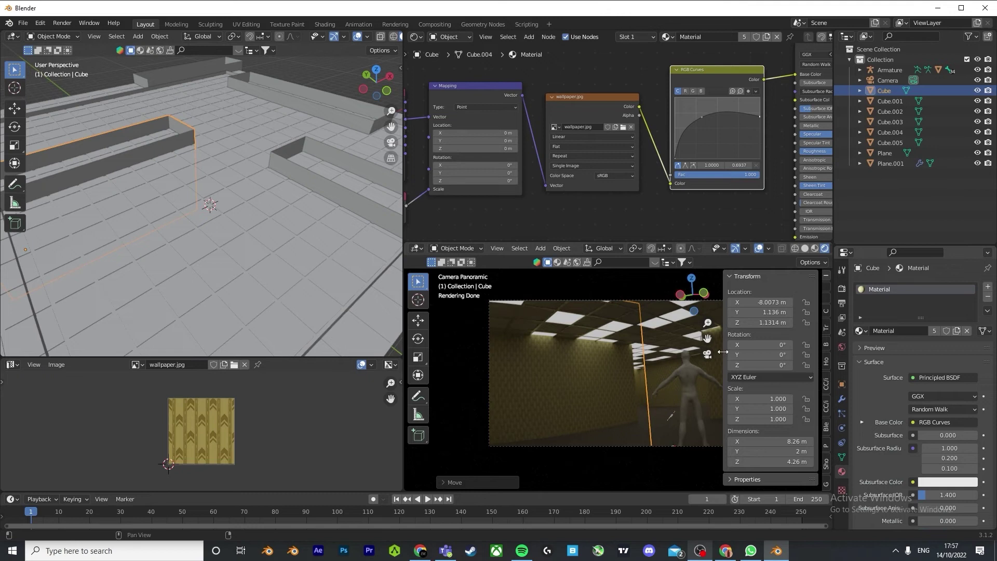
pyautogui.press('n')
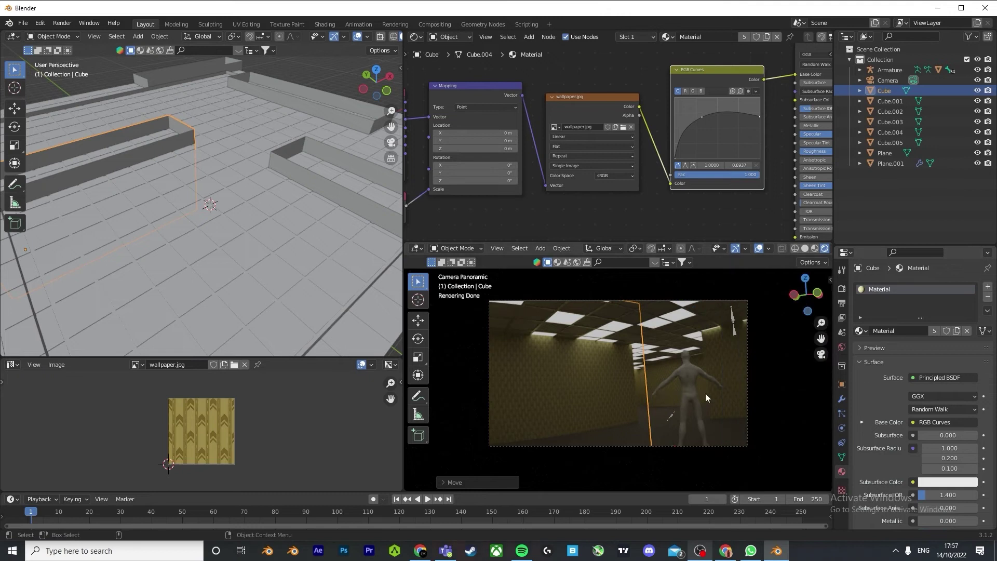
# Step: Shift the inner wall behind the character (Cube.004) slightly in the positive X direction
pyautogui.click(714, 389)
pyautogui.press('g')
pyautogui.press('x')
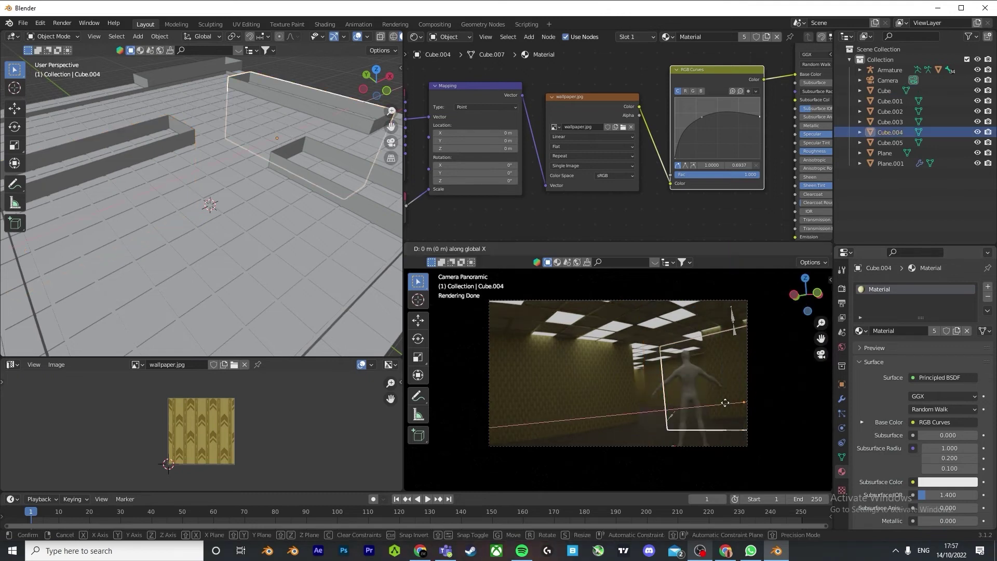
pyautogui.click(684, 400)
# Step: Select the outer walls (Cube.005) and move them slightly along the Y axis
pyautogui.click(668, 393)
pyautogui.scroll(6, 668, 394)
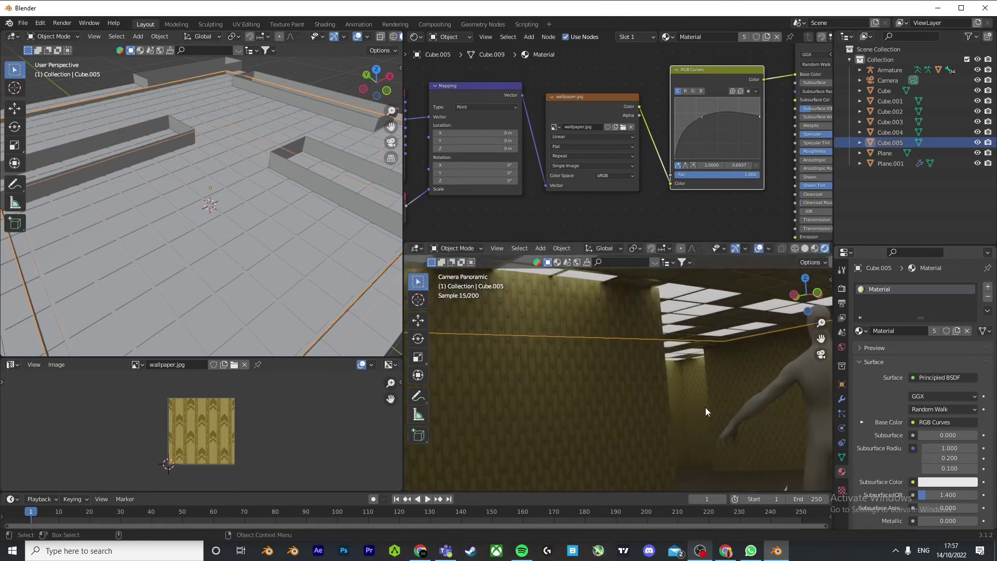
pyautogui.click(676, 403)
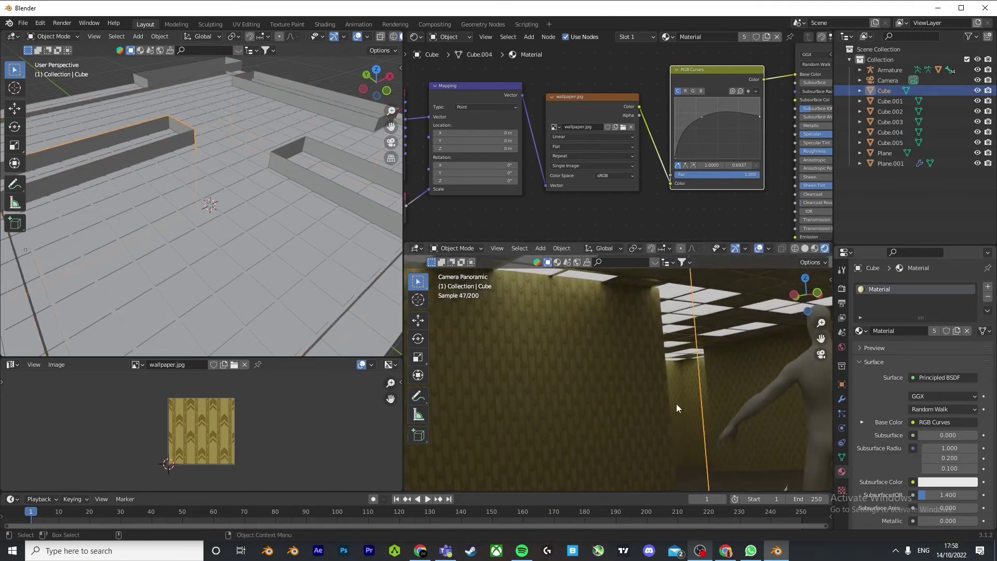
pyautogui.click(672, 403)
pyautogui.click(718, 405)
pyautogui.click(725, 404)
pyautogui.press('g')
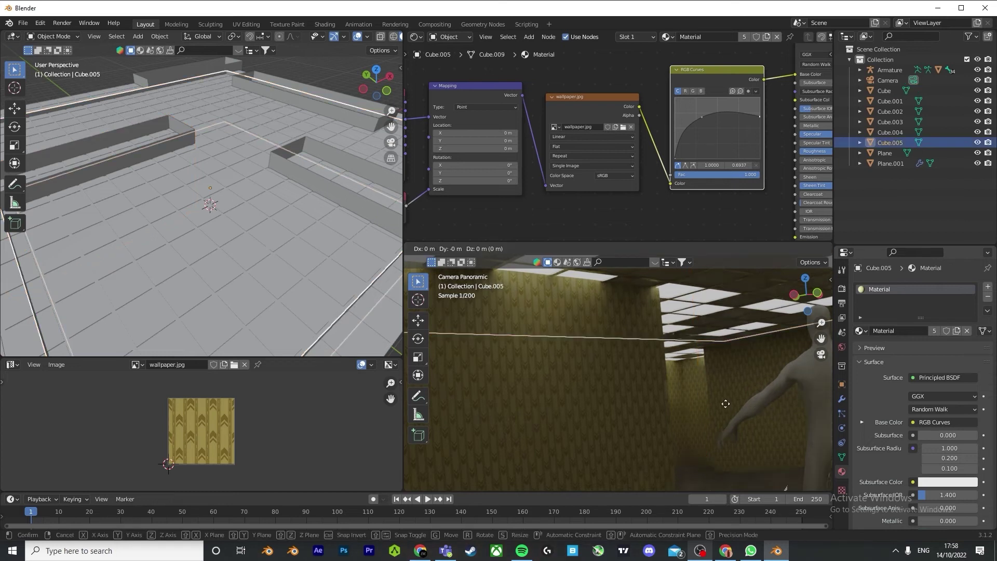
pyautogui.press('y')
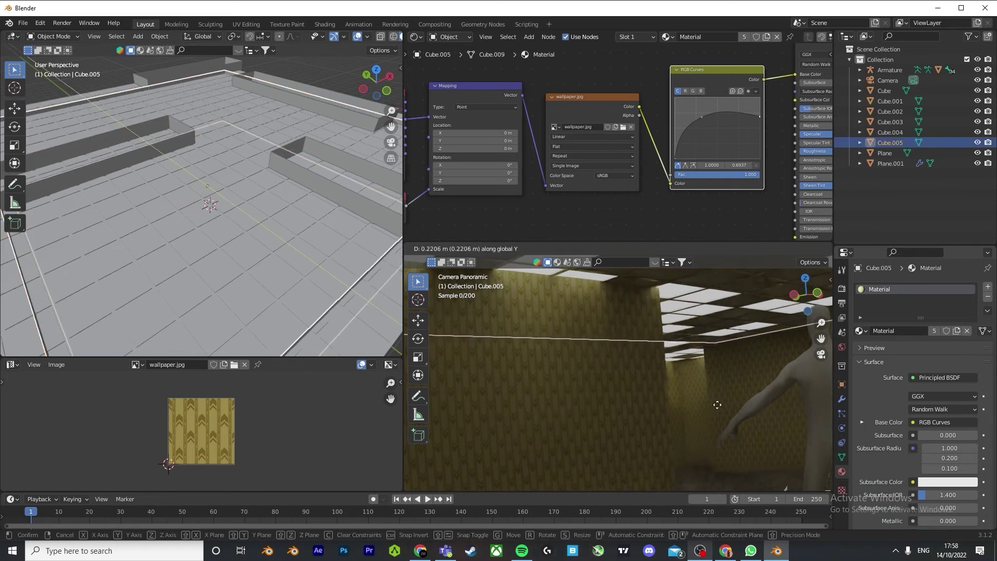
pyautogui.click(744, 408)
# Step: Slide the inner wall behind the character (Cube.004) in the negative X direction with two successive moves
pyautogui.click(748, 409)
pyautogui.click(771, 367)
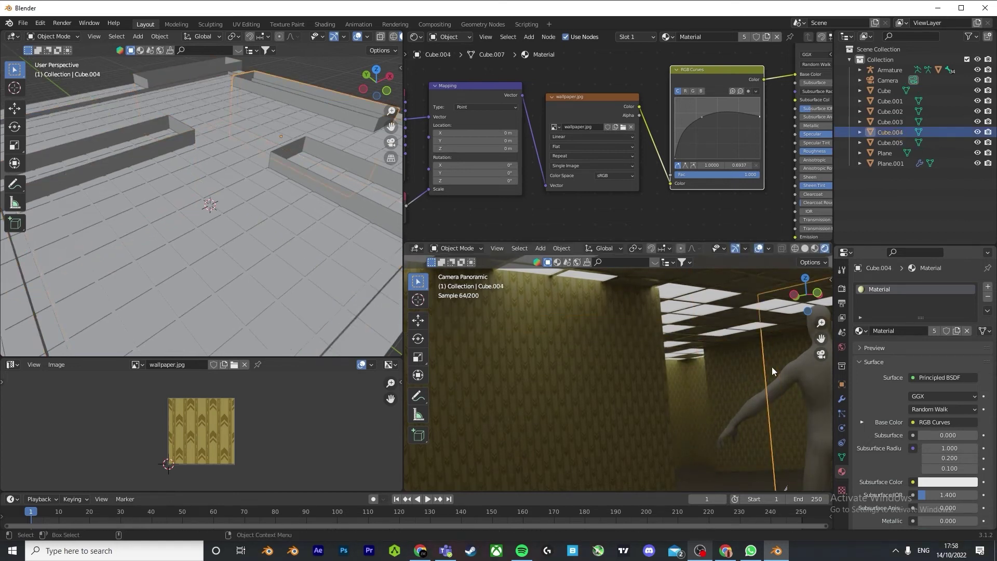
pyautogui.press('g')
pyautogui.press('x')
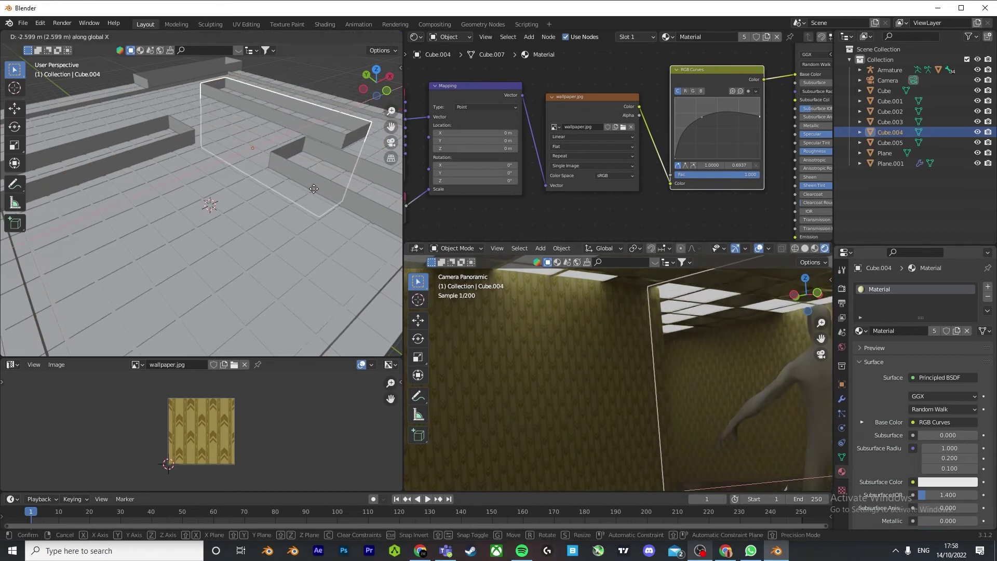
pyautogui.click(329, 187)
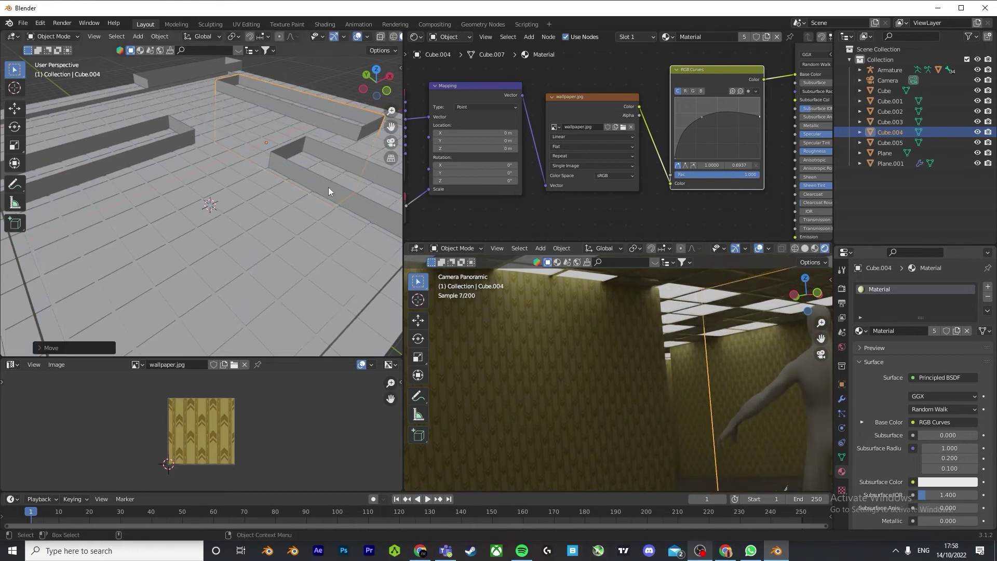
pyautogui.scroll(-3, 329, 186)
pyautogui.press('g')
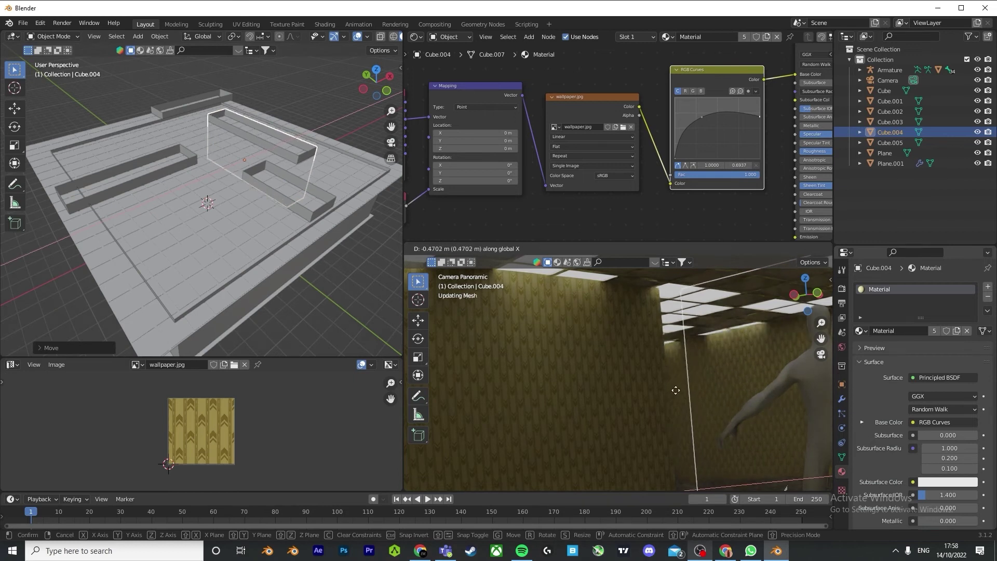
pyautogui.click(680, 403)
pyautogui.scroll(-3, 690, 403)
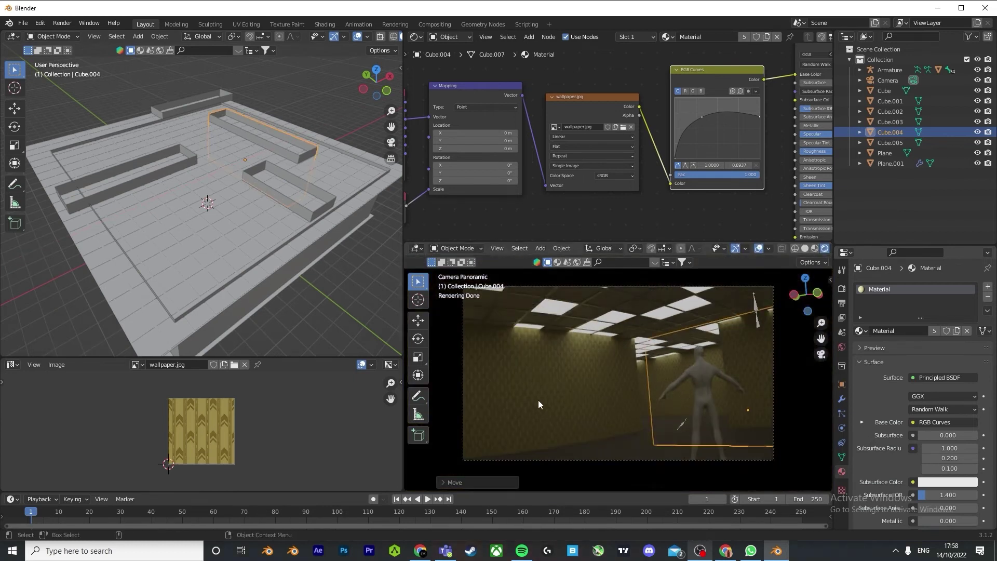
# Step: Add a plane, scale it up beyond the room's outer walls, and position it along Z above the carpet
pyautogui.hotkey('shift', 'a')
pyautogui.moveTo(347, 318)
pyautogui.click(389, 311)
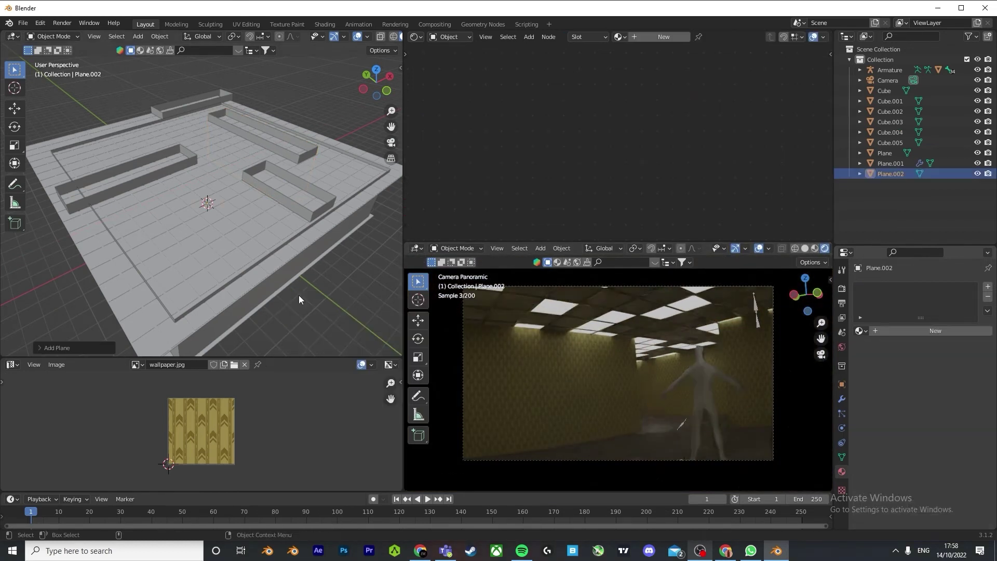
pyautogui.press('s')
pyautogui.click(193, 351)
pyautogui.press('g')
pyautogui.press('z')
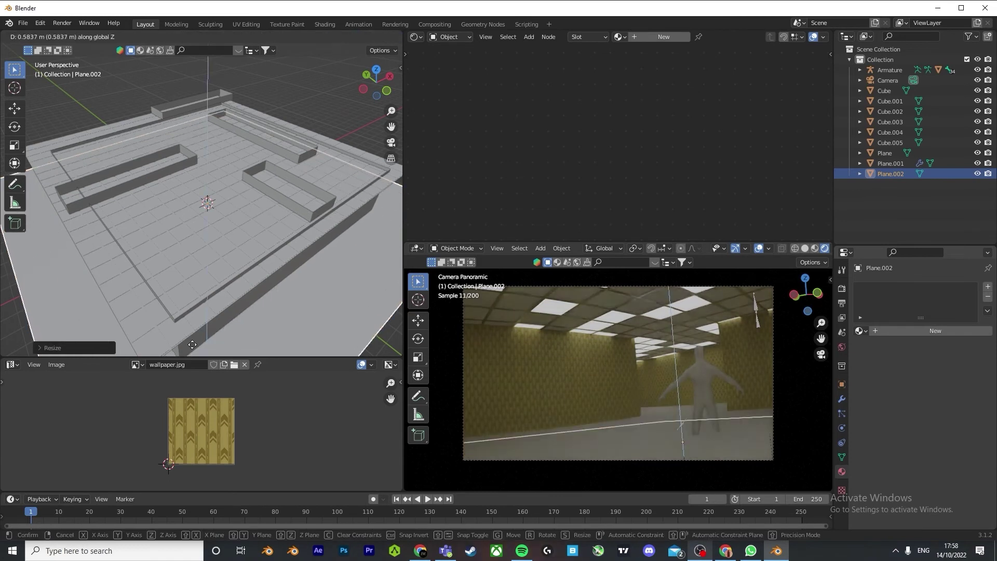
pyautogui.click(192, 353)
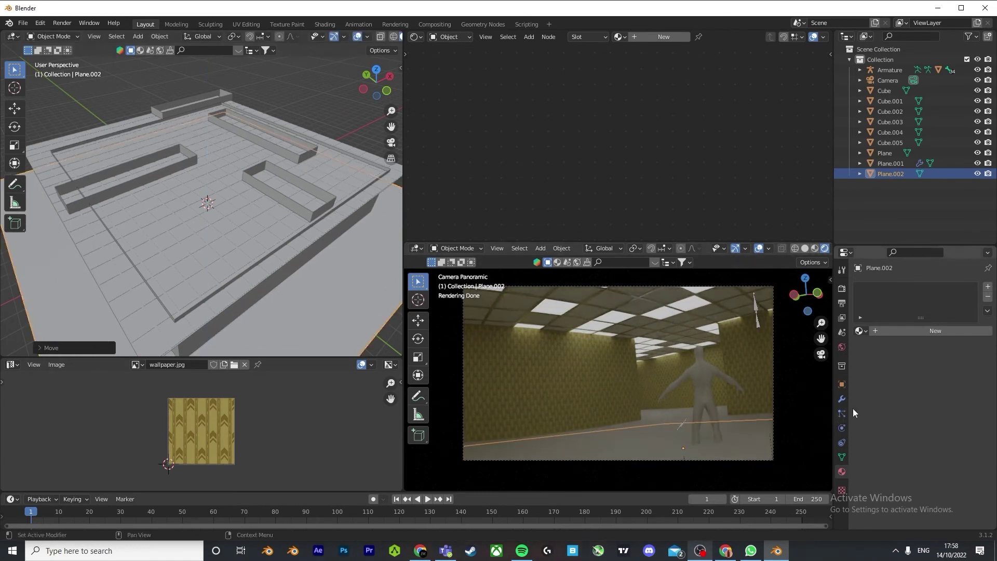
# Step: Create a new material for the plane above the floor, with transmission 1.000 and roughness 0.000
pyautogui.click(841, 398)
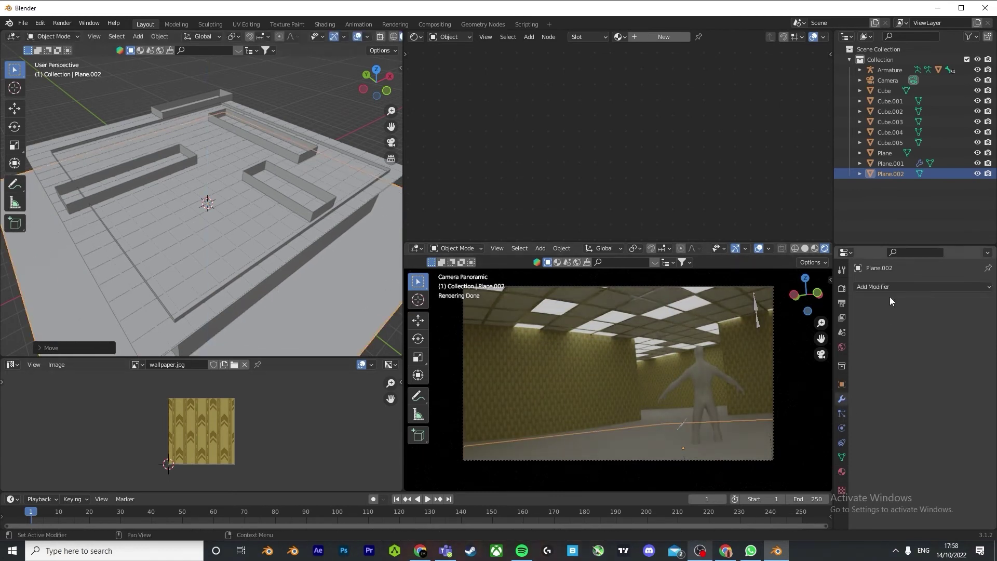
pyautogui.click(658, 37)
pyautogui.moveTo(828, 130); pyautogui.dragTo(828, 162)
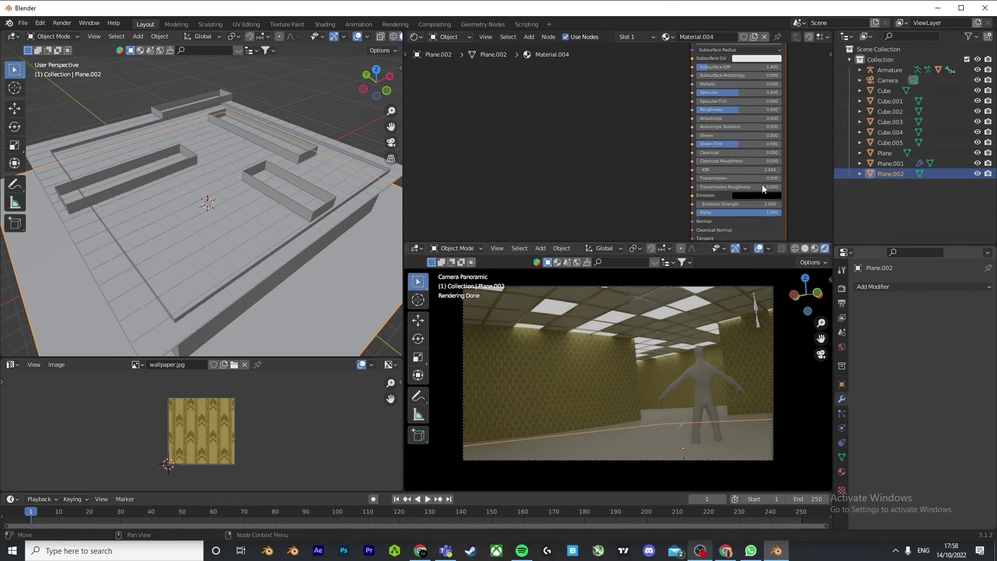
pyautogui.moveTo(707, 178); pyautogui.dragTo(781, 178)
pyautogui.moveTo(736, 110); pyautogui.dragTo(696, 110)
pyautogui.scroll(3, 774, 329)
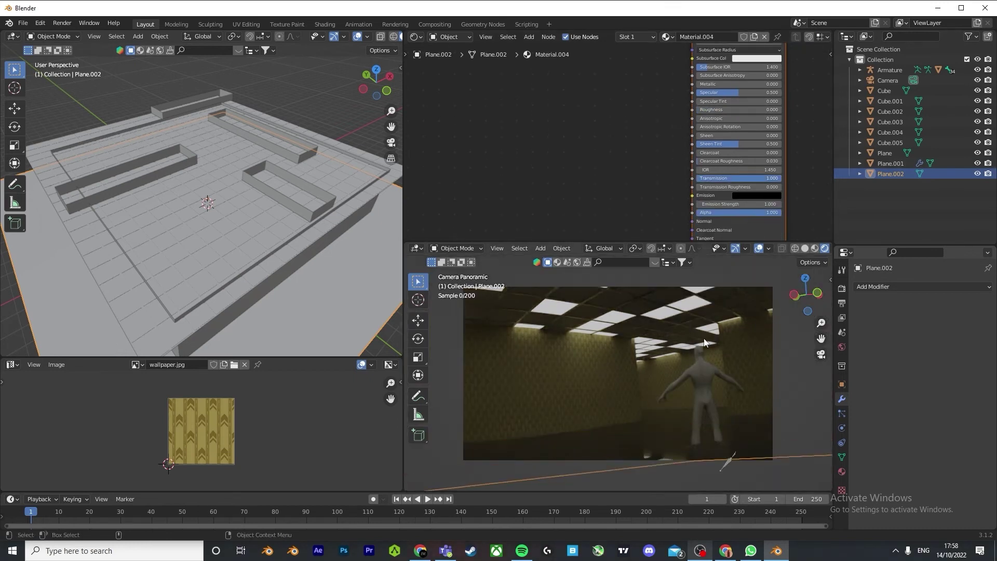
# Step: Tint the floor plane material's base color pale blue, with a hue of 0.574
pyautogui.keyDown('shift'); pyautogui.scroll(8, 763, 156); pyautogui.keyUp('shift')
pyautogui.click(762, 145)
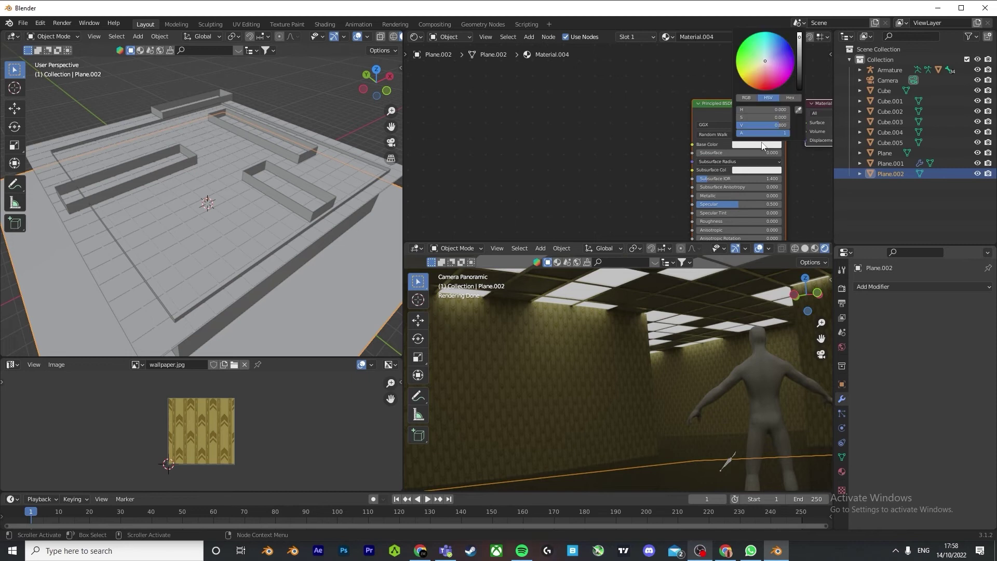
pyautogui.moveTo(766, 58); pyautogui.dragTo(767, 57)
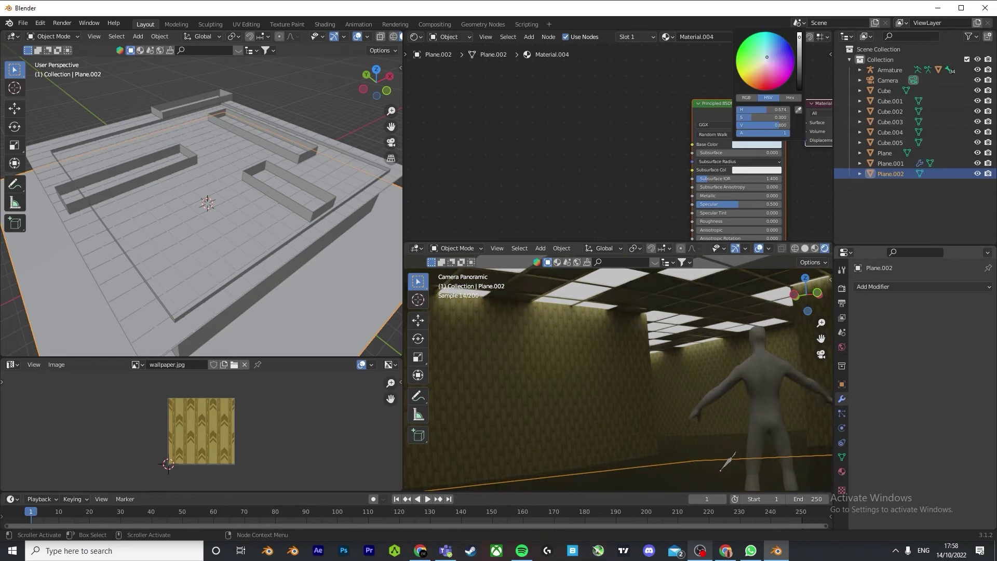
# Step: Select the inner wall beside the character (Cube) and move it slightly along the Y axis
pyautogui.click(603, 353)
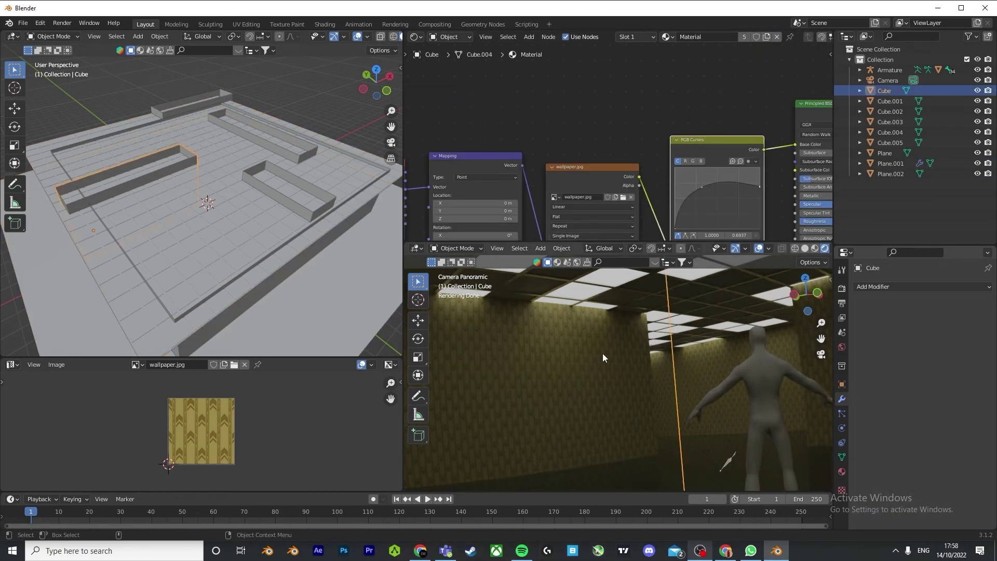
pyautogui.moveTo(176, 218); pyautogui.dragTo(238, 235, button='middle')
pyautogui.scroll(3, 239, 235)
pyautogui.press('g')
pyautogui.press('y')
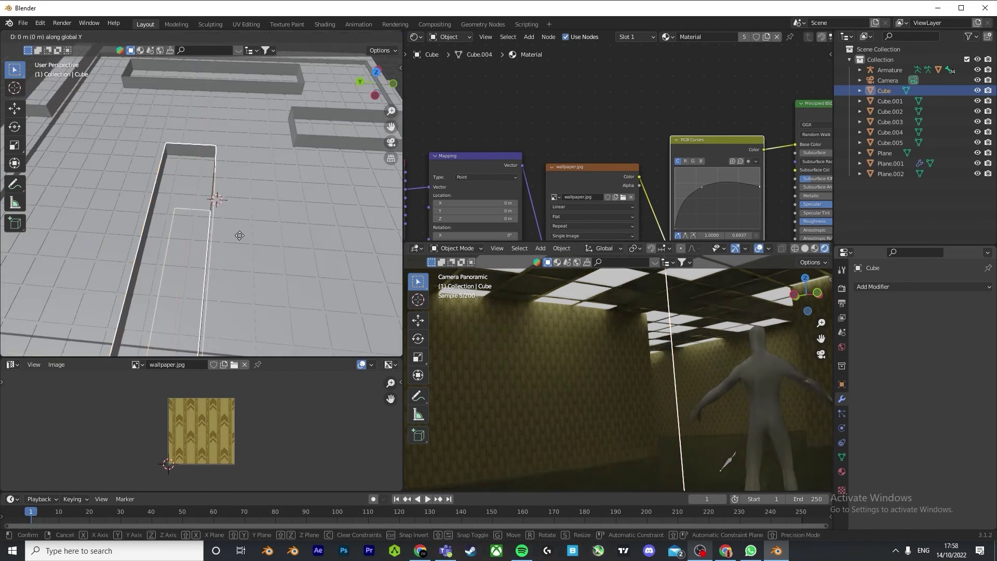
pyautogui.click(248, 182)
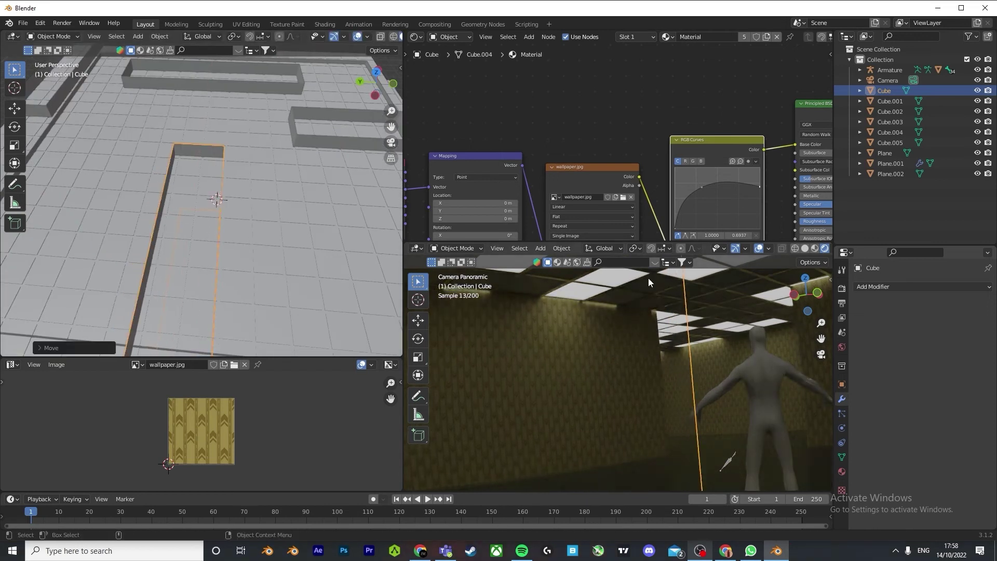
pyautogui.scroll(-2, 625, 372)
# Step: Select the transparent plane above the floor and add a Noise Texture node to its material
pyautogui.click(662, 440)
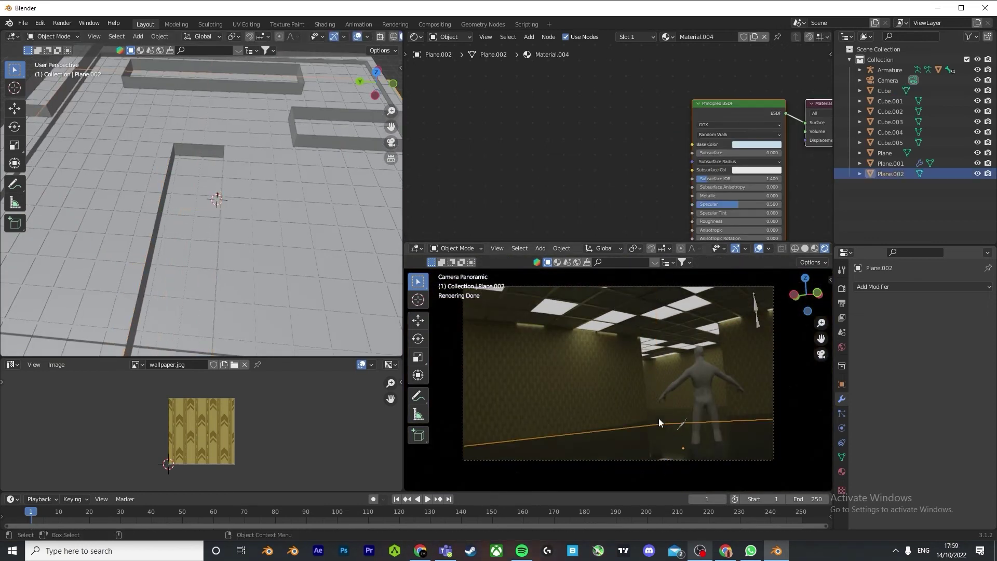
pyautogui.scroll(-5, 738, 212)
pyautogui.moveTo(828, 135); pyautogui.dragTo(823, 209)
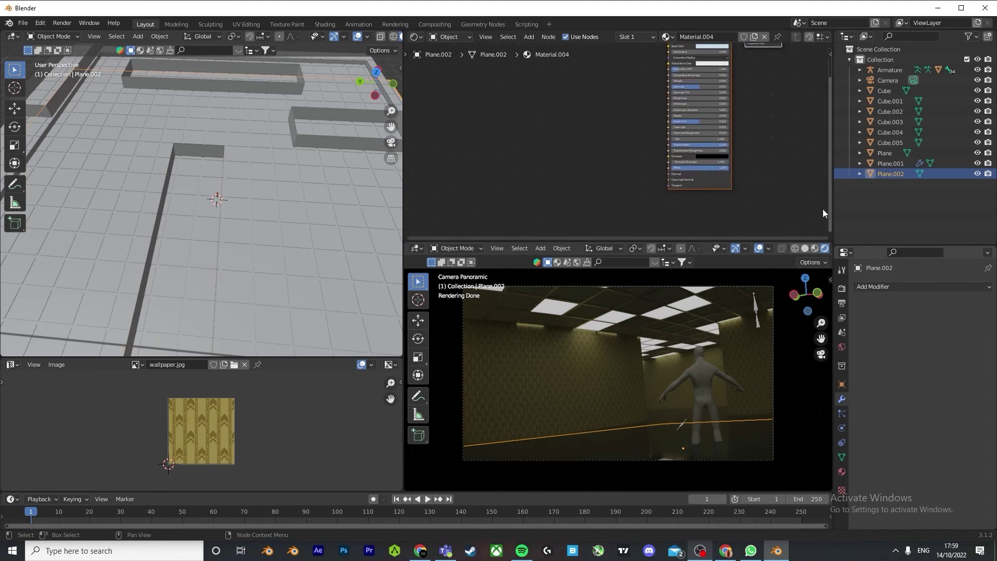
pyautogui.scroll(4, 814, 191)
pyautogui.scroll(2, 813, 191)
pyautogui.scroll(5, 707, 431)
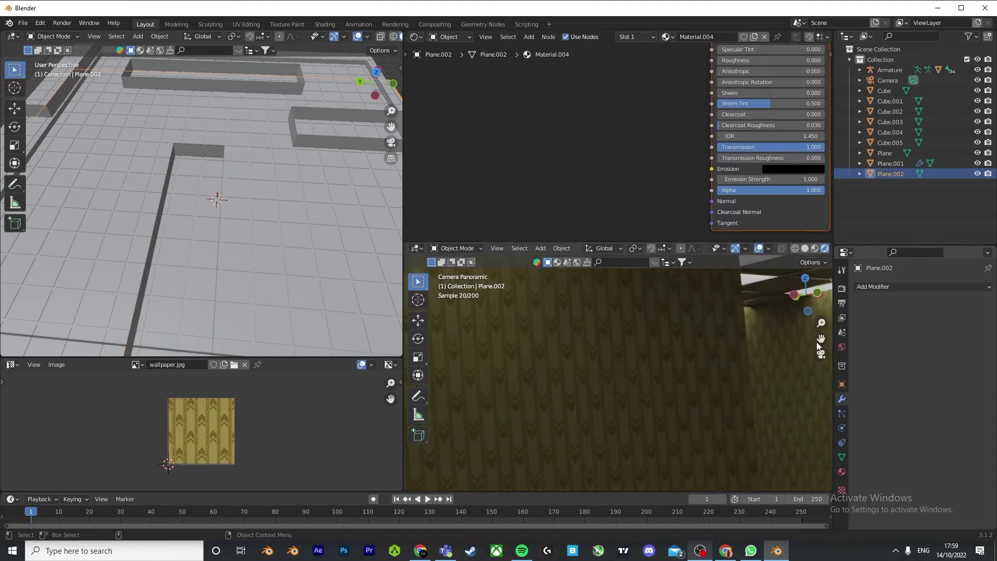
pyautogui.scroll(-6, 708, 431)
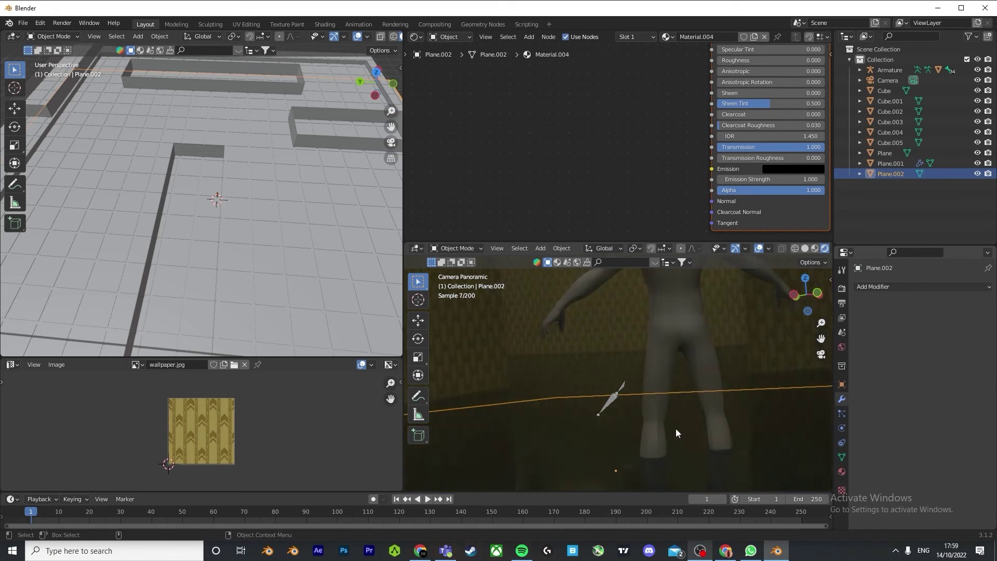
pyautogui.hotkey('shift', 'a')
pyautogui.click(583, 188)
pyautogui.write('th')
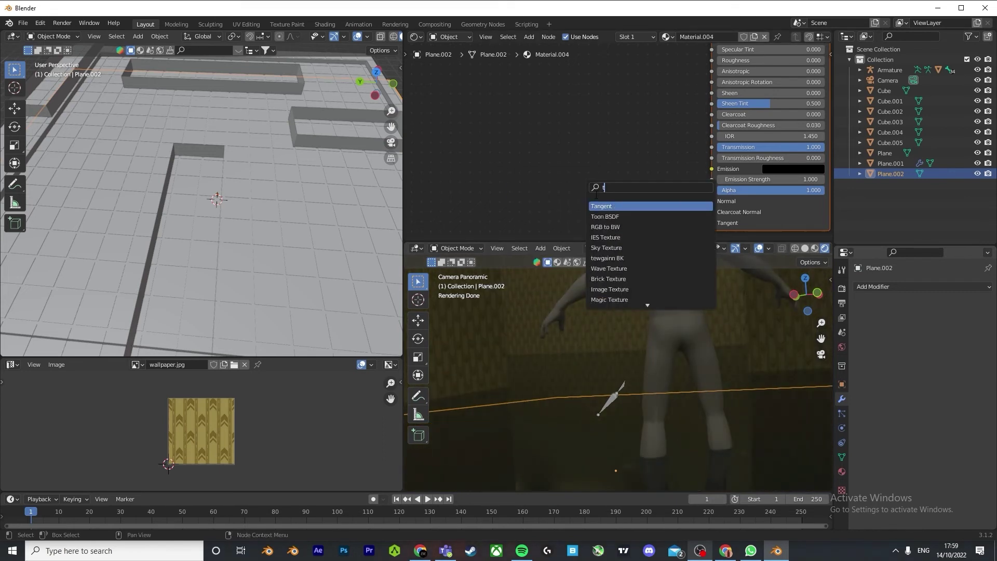
pyautogui.press('BackSpace')
pyautogui.press('BackSpace')
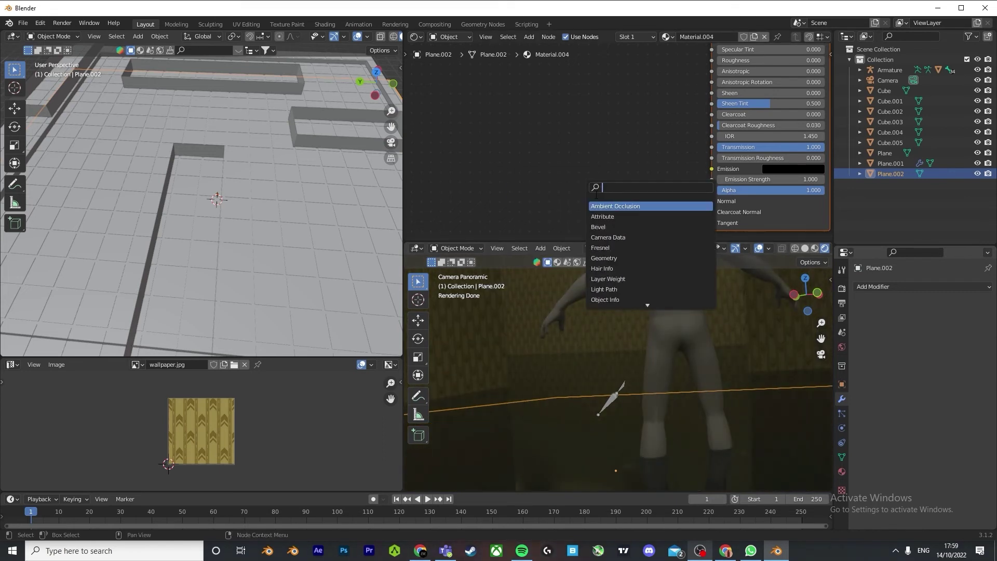
pyautogui.write('t')
pyautogui.press('BackSpace')
pyautogui.write('n')
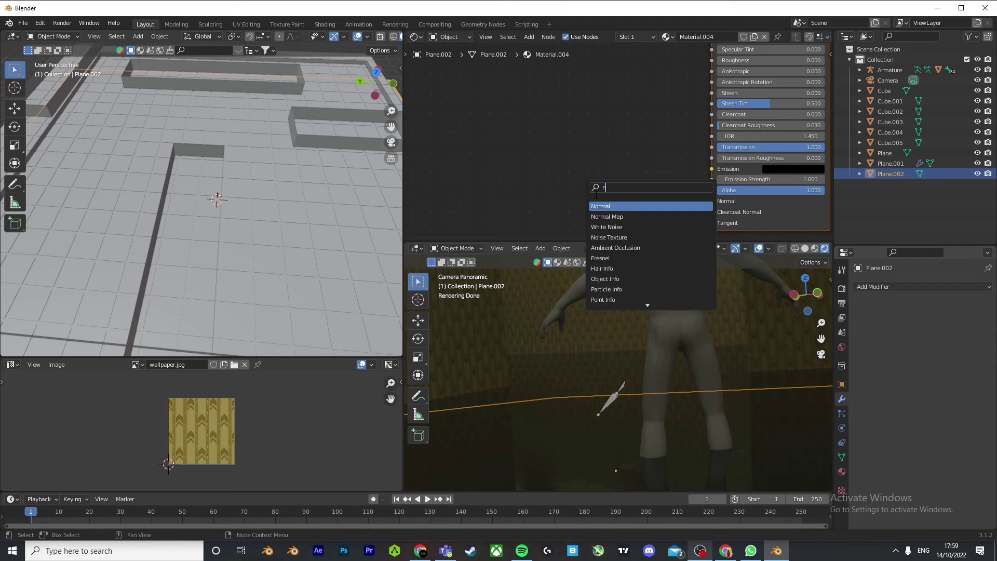
pyautogui.click(623, 237)
pyautogui.click(524, 182)
# Step: Add a Bump node, feed the noise Fac into its Height, and connect its Normal output to the Principled BSDF Normal
pyautogui.hotkey('shift', 'a')
pyautogui.click(661, 194)
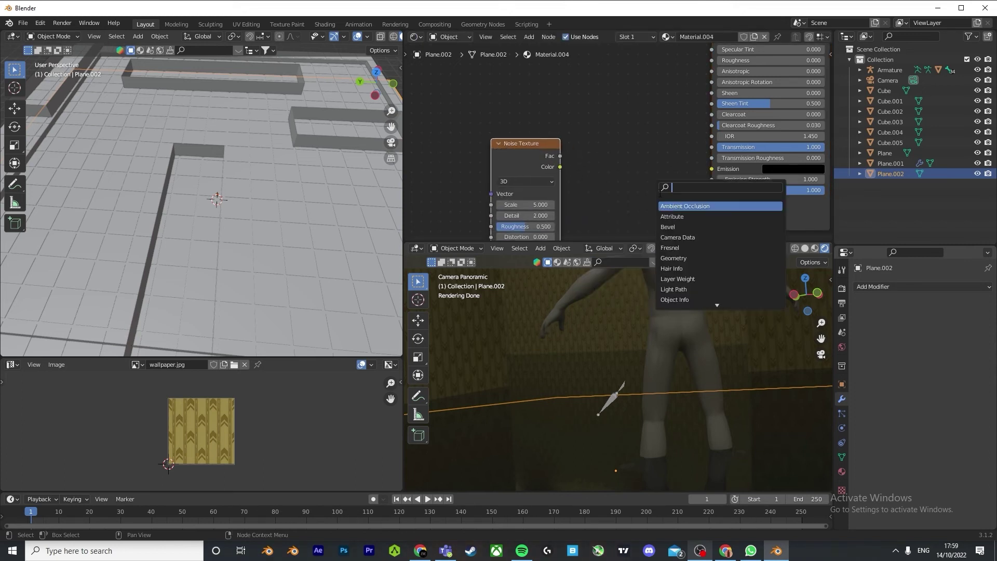
pyautogui.click(613, 194)
pyautogui.hotkey('shift', 'a')
pyautogui.click(645, 178)
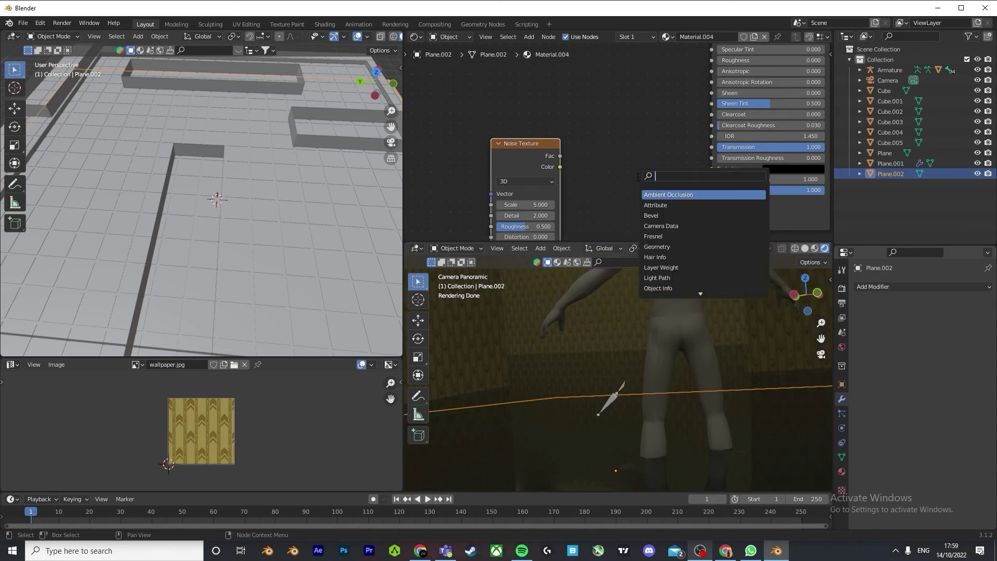
pyautogui.write('b')
pyautogui.click(674, 196)
pyautogui.click(628, 182)
pyautogui.moveTo(561, 156); pyautogui.dragTo(599, 198)
pyautogui.moveTo(667, 150); pyautogui.dragTo(713, 172)
# Step: Set the noise scale to 41.800 and the bump strength to 0.075 for fine water ripples
pyautogui.scroll(2, 540, 204)
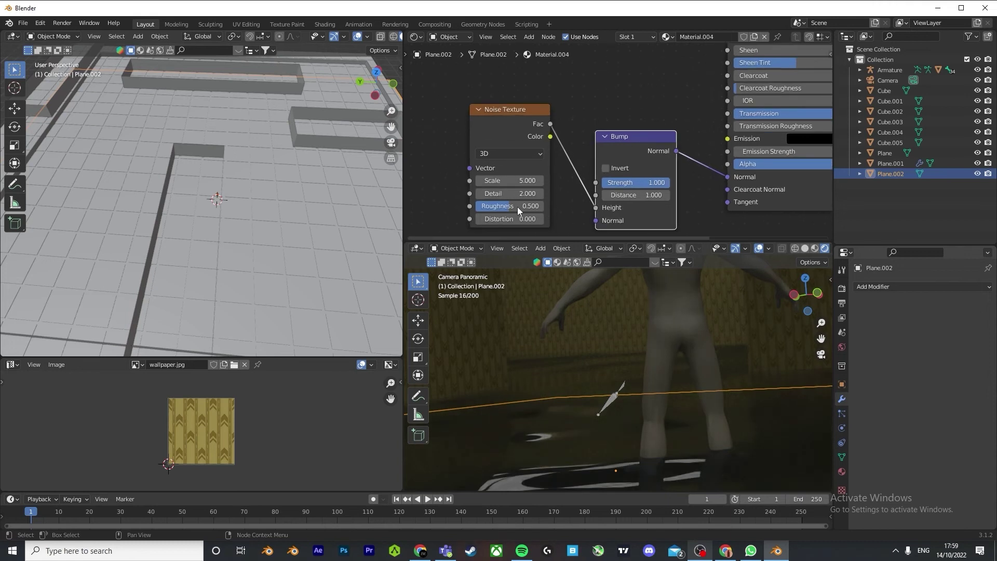
pyautogui.moveTo(513, 180); pyautogui.dragTo(555, 181)
pyautogui.moveTo(655, 182); pyautogui.dragTo(576, 182)
pyautogui.scroll(-4, 590, 331)
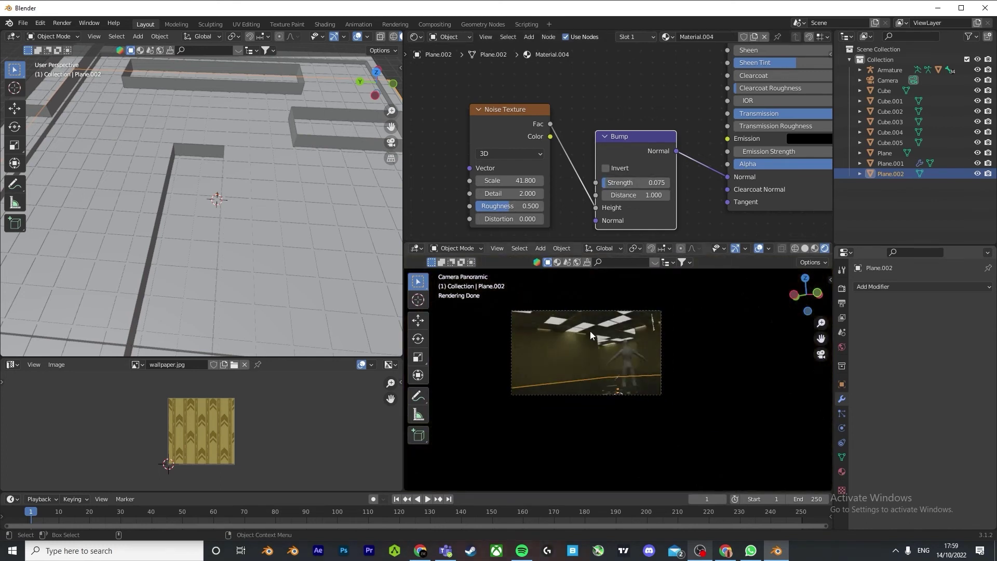
pyautogui.click(638, 331)
pyautogui.click(842, 471)
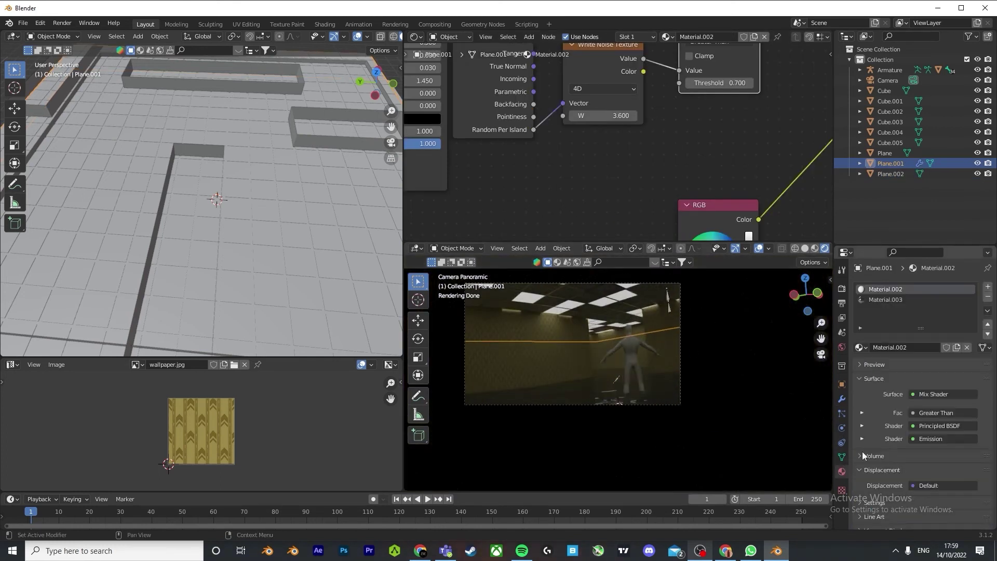
pyautogui.click(842, 442)
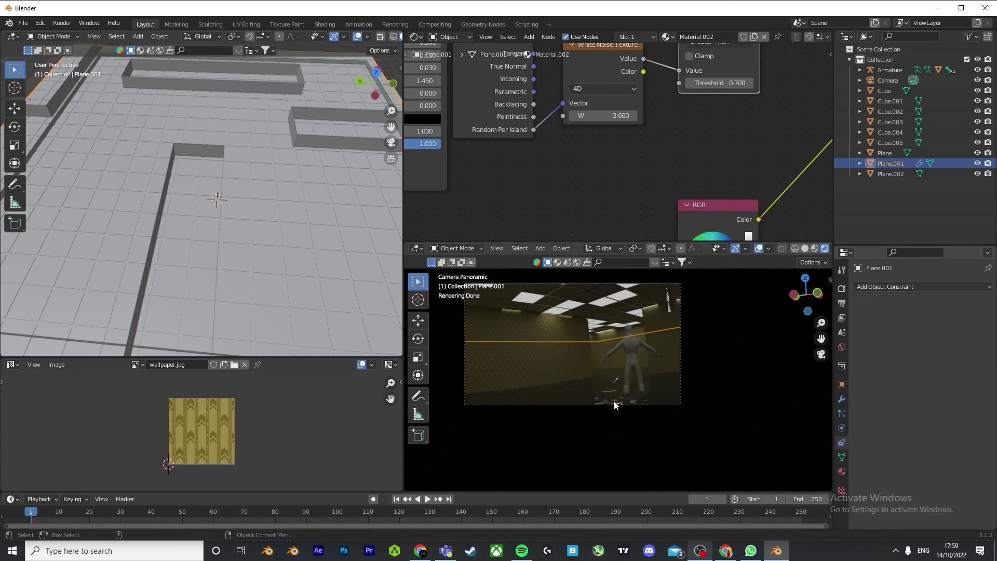
# Step: Select the camera and slide it along the X axis in two moves to center the character in the frame
pyautogui.click(619, 404)
pyautogui.press('g')
pyautogui.press('y')
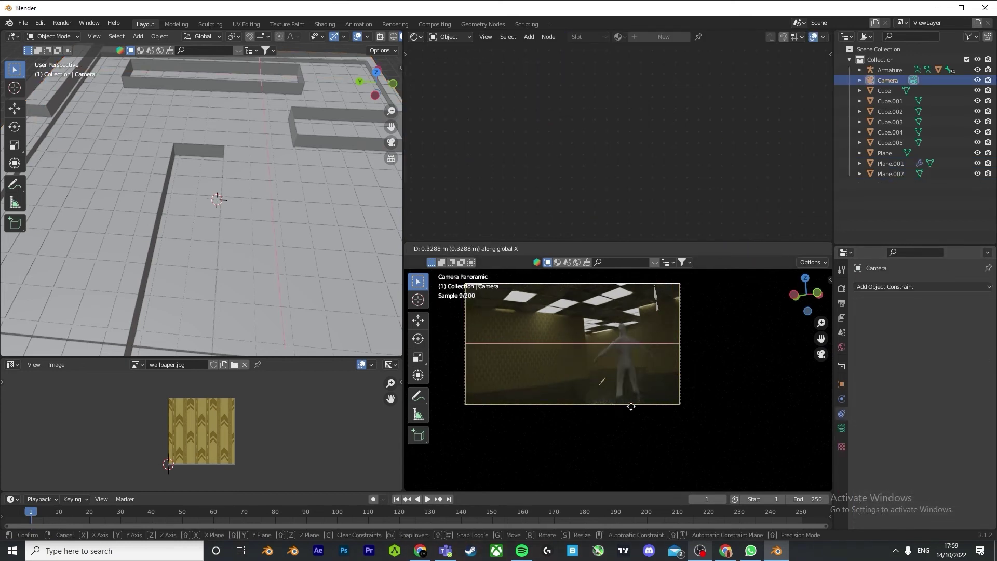
pyautogui.click(661, 410)
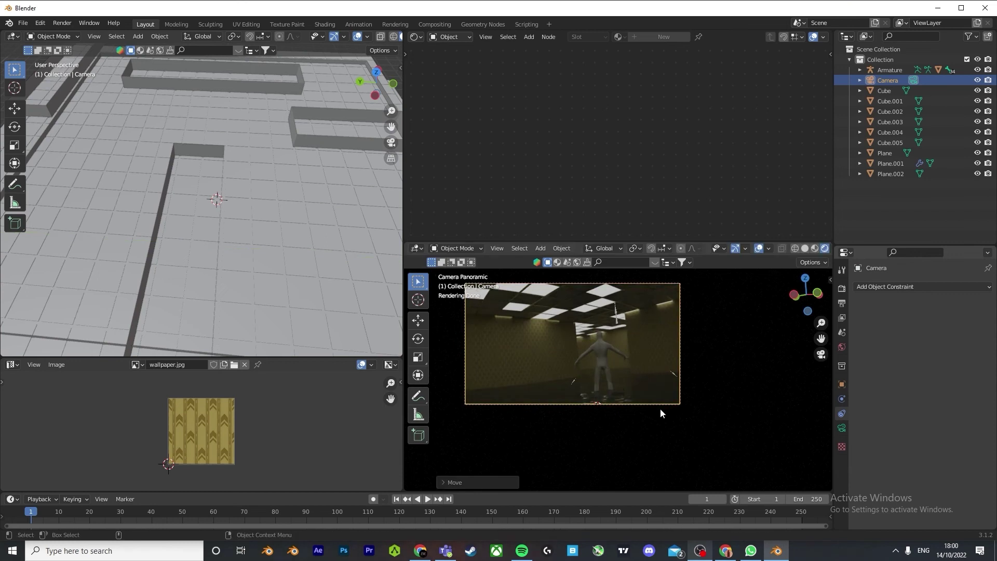
pyautogui.press('g')
pyautogui.press('x')
pyautogui.click(680, 400)
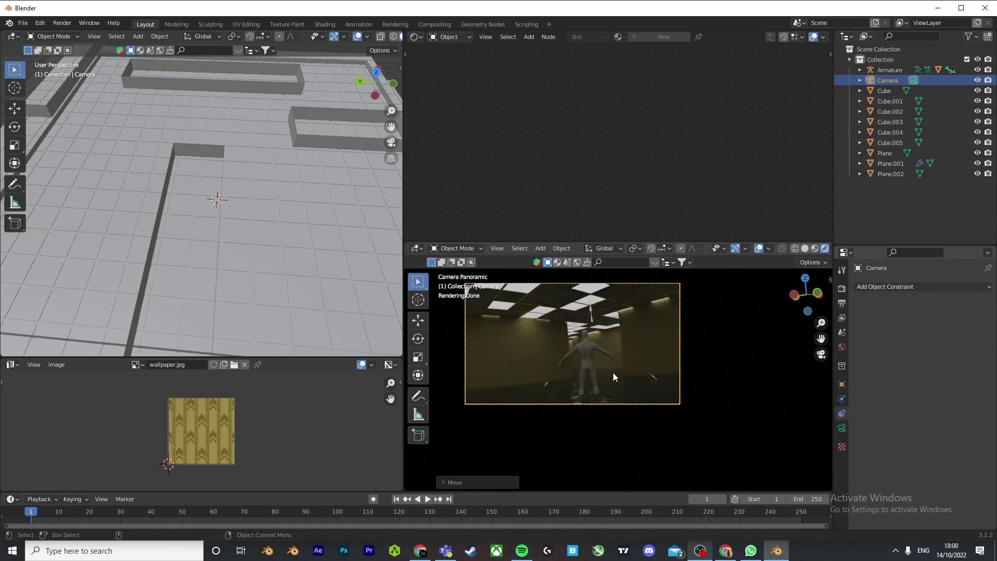
# Step: Add a UV sphere to the scene and raise it off the floor, shifting it along the X axis
pyautogui.click(612, 372)
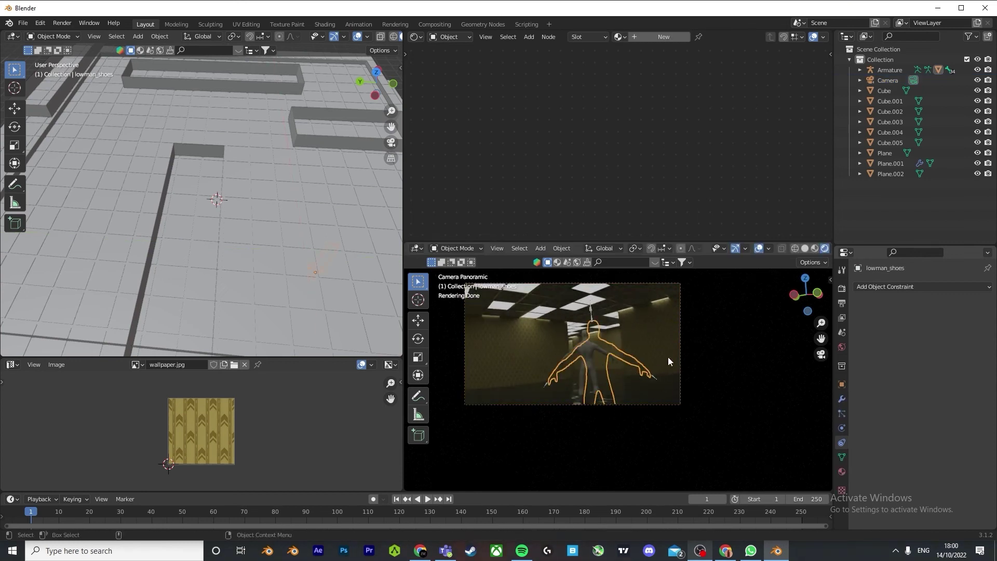
pyautogui.hotkey('shift', 'a')
pyautogui.moveTo(655, 303)
pyautogui.click(721, 345)
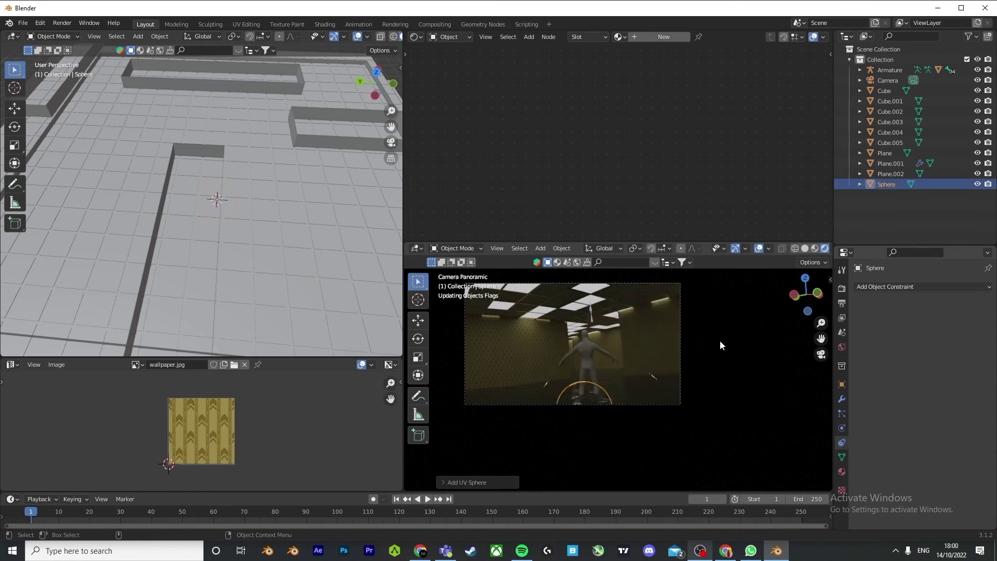
pyautogui.press('g')
pyautogui.press('x')
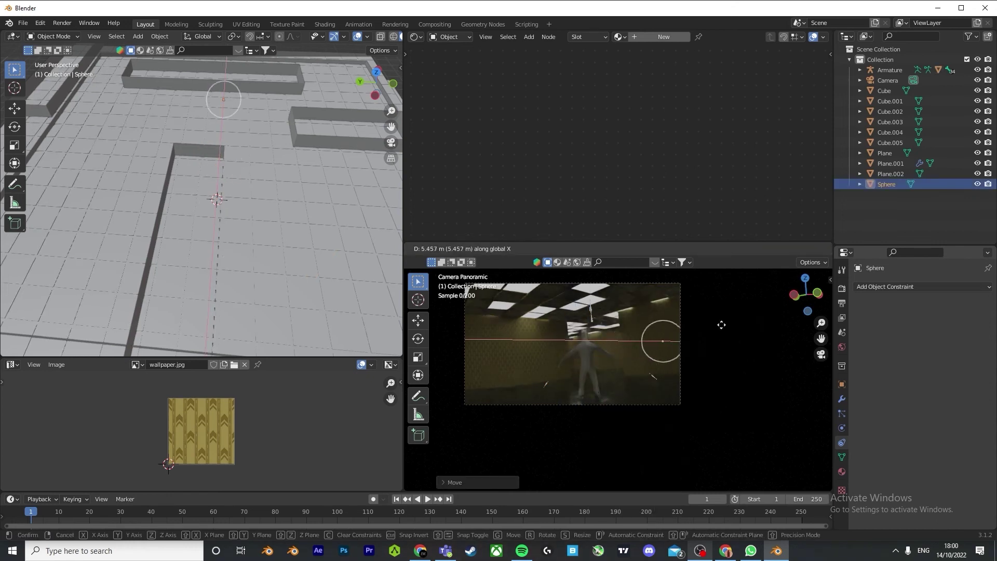
pyautogui.click(681, 328)
# Step: Position the sphere beside the character in the camera view by moving it along the Y, Z and X axes
pyautogui.press('g')
pyautogui.press('x')
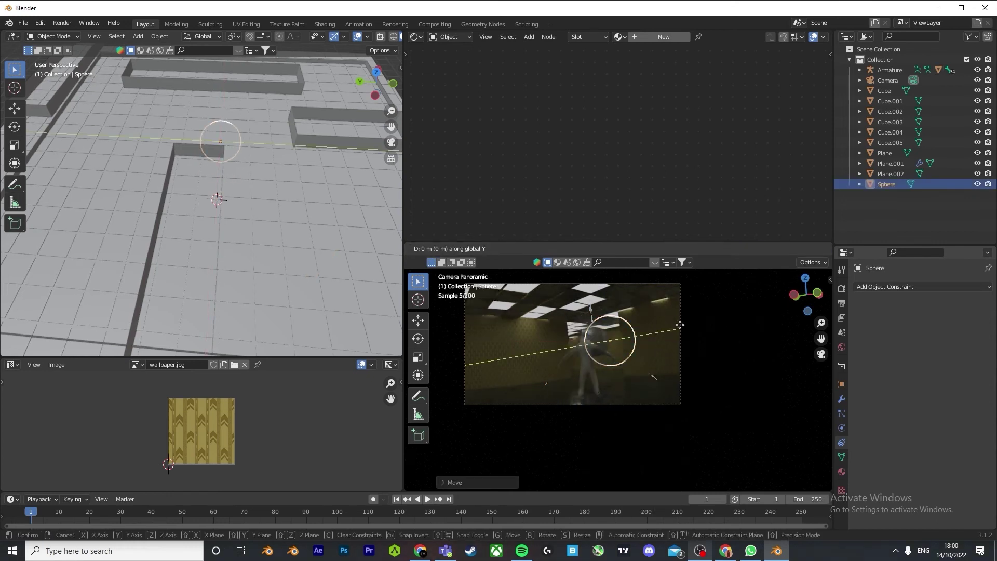
pyautogui.click(800, 330)
pyautogui.press('g')
pyautogui.press('x')
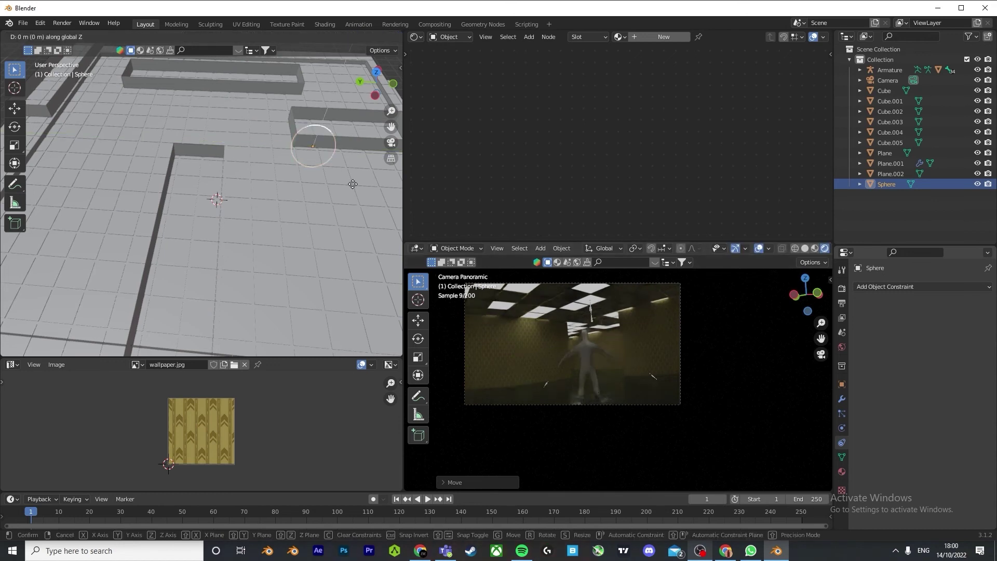
pyautogui.click(344, 251)
pyautogui.press('g')
pyautogui.press('x')
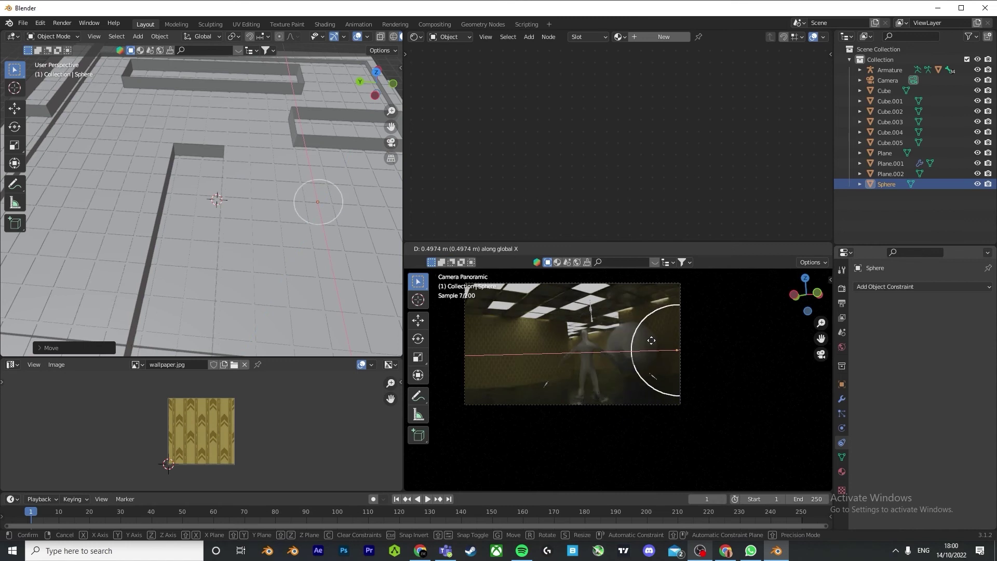
pyautogui.press('y')
pyautogui.click(680, 344)
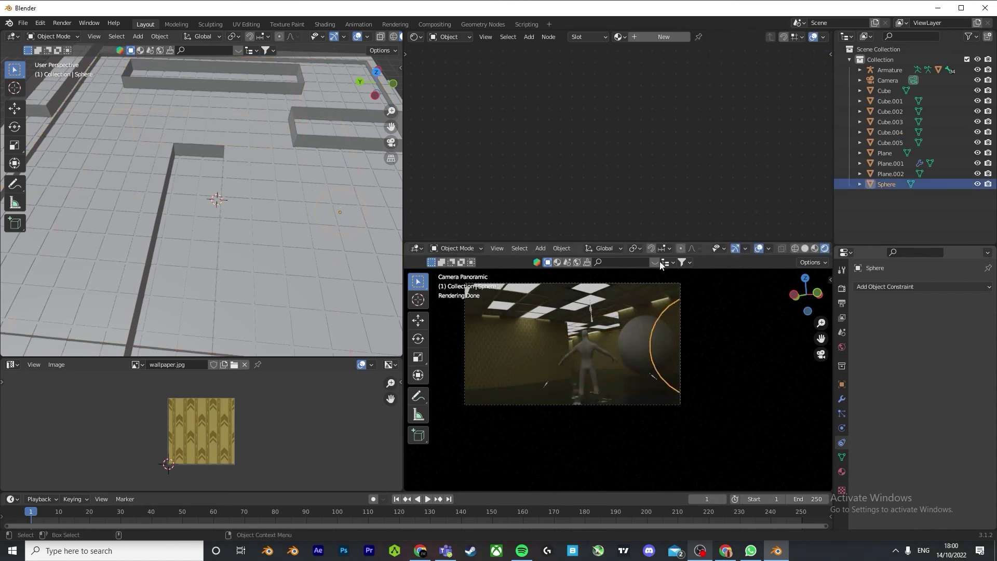
# Step: Give the sphere a new mirror-like material with roughness 0.009 and metallic 1.000
pyautogui.click(658, 35)
pyautogui.scroll(4, 825, 173)
pyautogui.moveTo(829, 172); pyautogui.dragTo(828, 99)
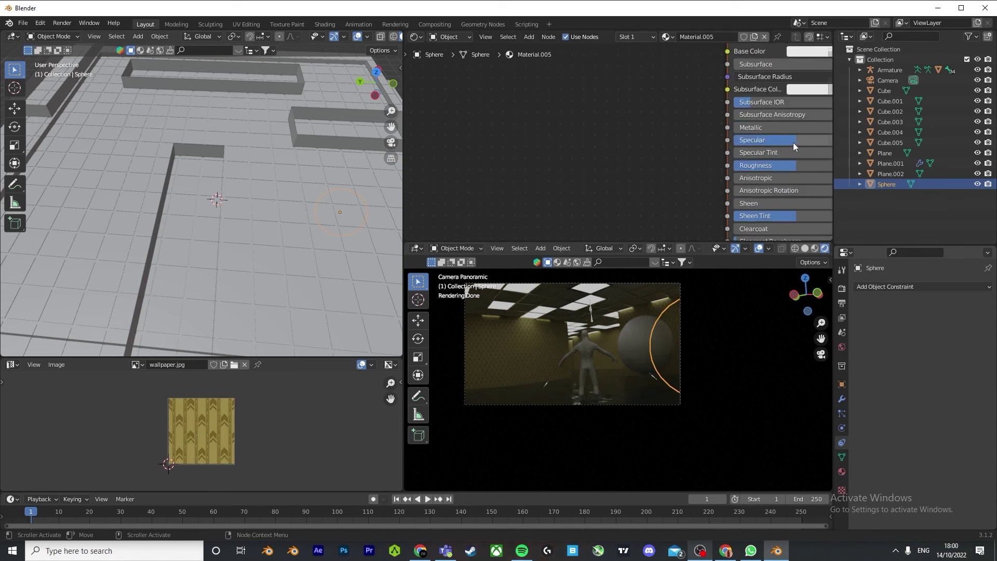
pyautogui.moveTo(781, 167); pyautogui.dragTo(733, 167)
pyautogui.scroll(-1, 758, 169)
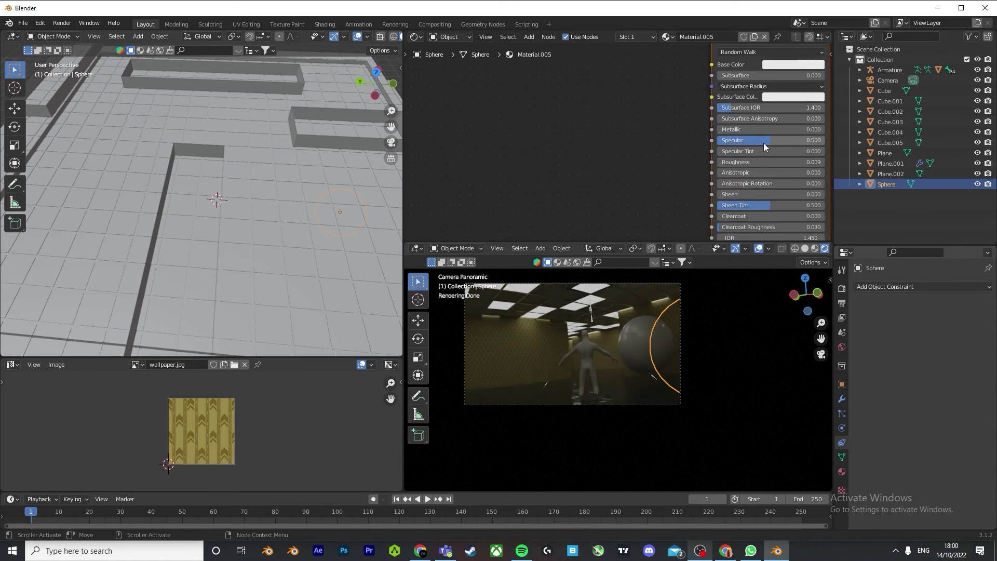
pyautogui.moveTo(753, 129); pyautogui.dragTo(825, 129)
pyautogui.scroll(3, 652, 331)
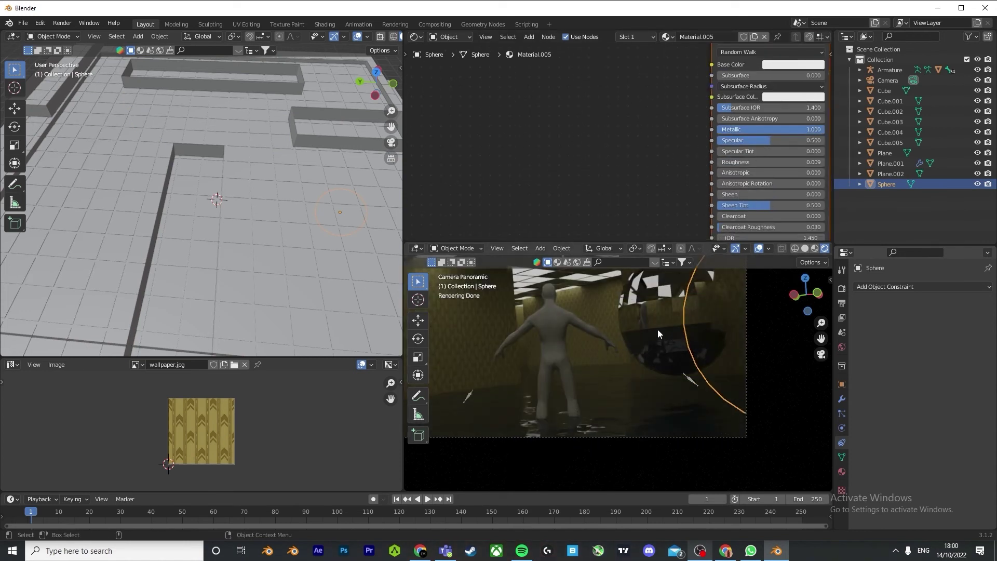
pyautogui.scroll(-2, 673, 311)
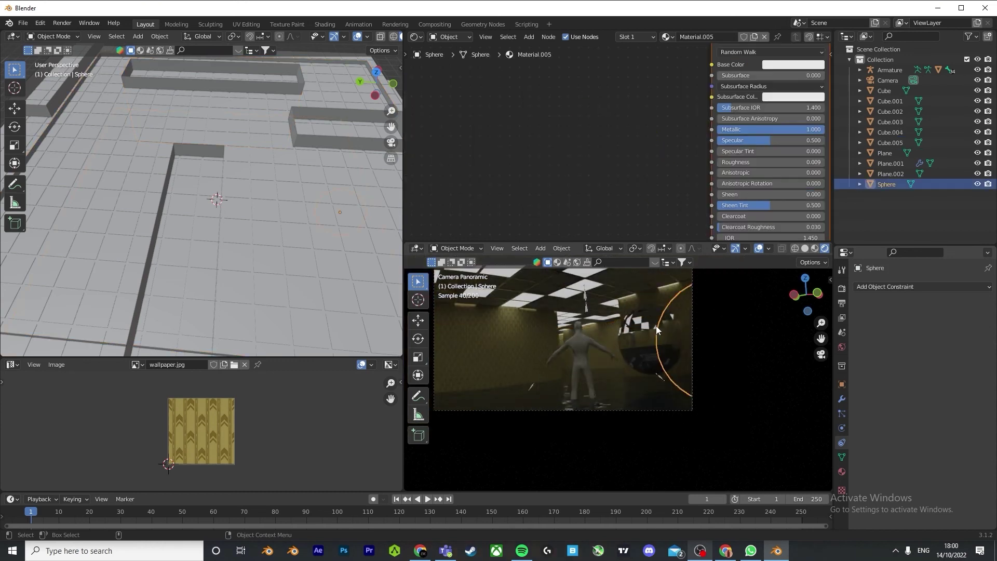
# Step: Nudge the mirror sphere slightly along the Z axis beside the character in the camera view
pyautogui.rightClick(656, 326)
pyautogui.click(656, 326)
pyautogui.scroll(3, 675, 330)
pyautogui.press('g')
pyautogui.press('z')
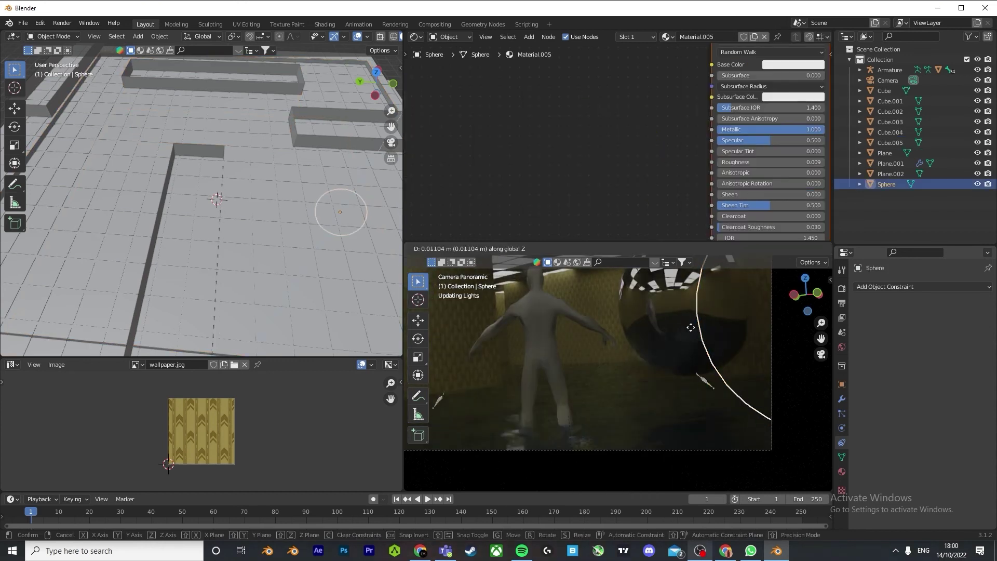
pyautogui.click(690, 328)
pyautogui.scroll(-2, 685, 322)
# Step: Delete the reflective sphere from the scene
pyautogui.click(658, 334)
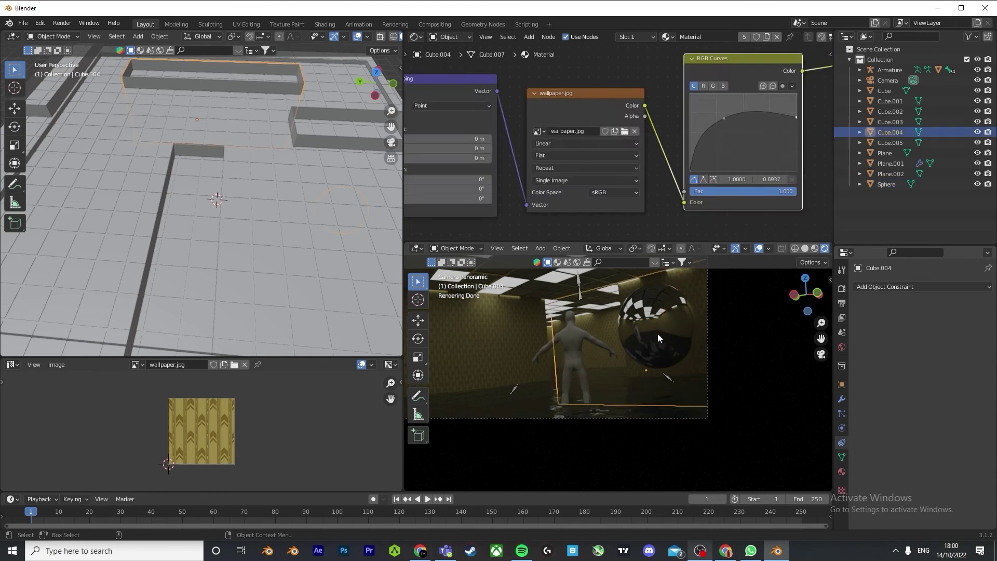
pyautogui.click(664, 331)
pyautogui.press('Delete')
# Step: In the ceiling plane's material, set the Greater Than threshold to 0.600 and the White Noise Texture's W to 4.900
pyautogui.click(575, 369)
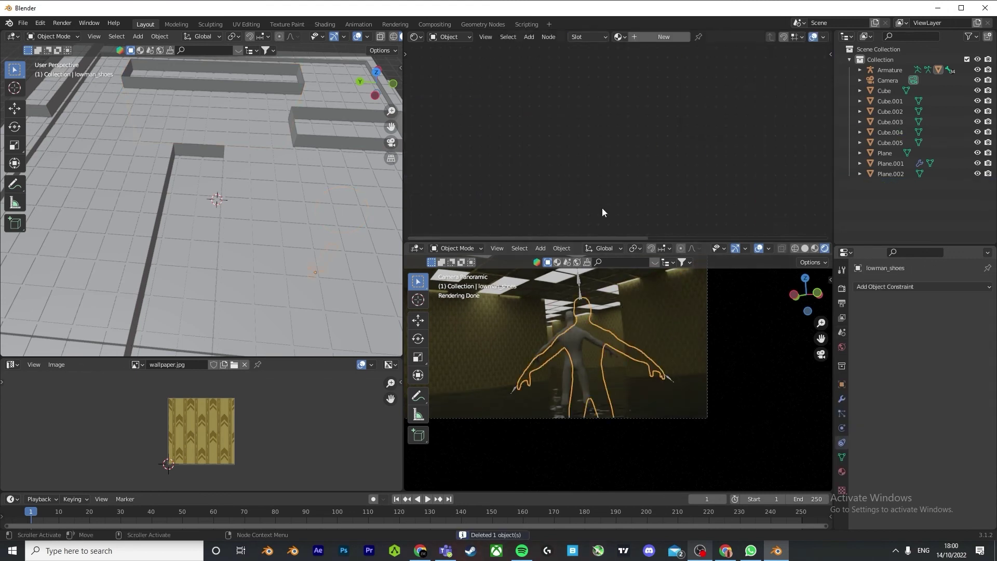
pyautogui.click(605, 305)
pyautogui.scroll(-4, 726, 205)
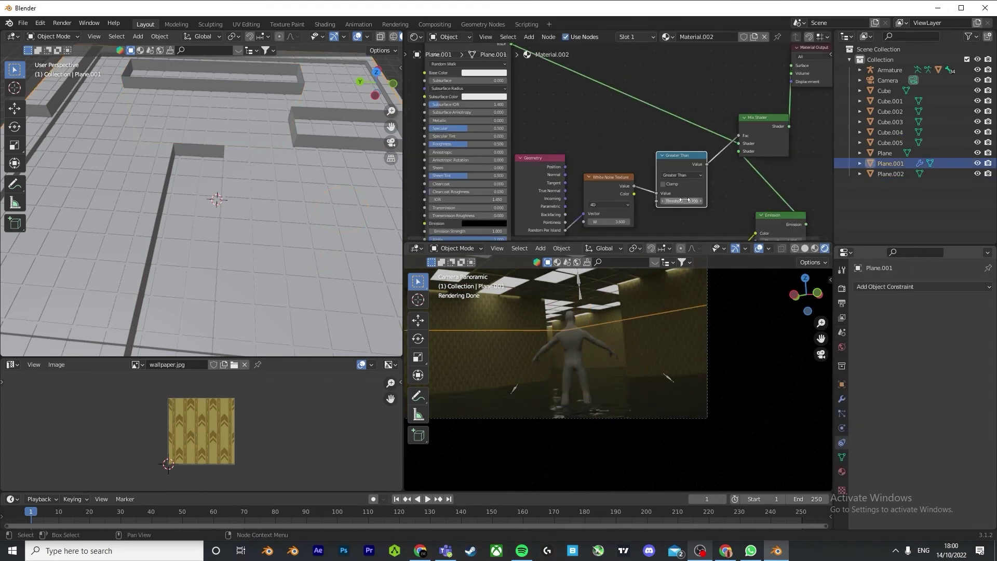
pyautogui.moveTo(681, 201)
pyautogui.mouseDown()
pyautogui.moveTo(702, 201)
pyautogui.moveTo(683, 201)
pyautogui.mouseUp()
pyautogui.moveTo(609, 222); pyautogui.dragTo(641, 222)
pyautogui.scroll(-1, 822, 178)
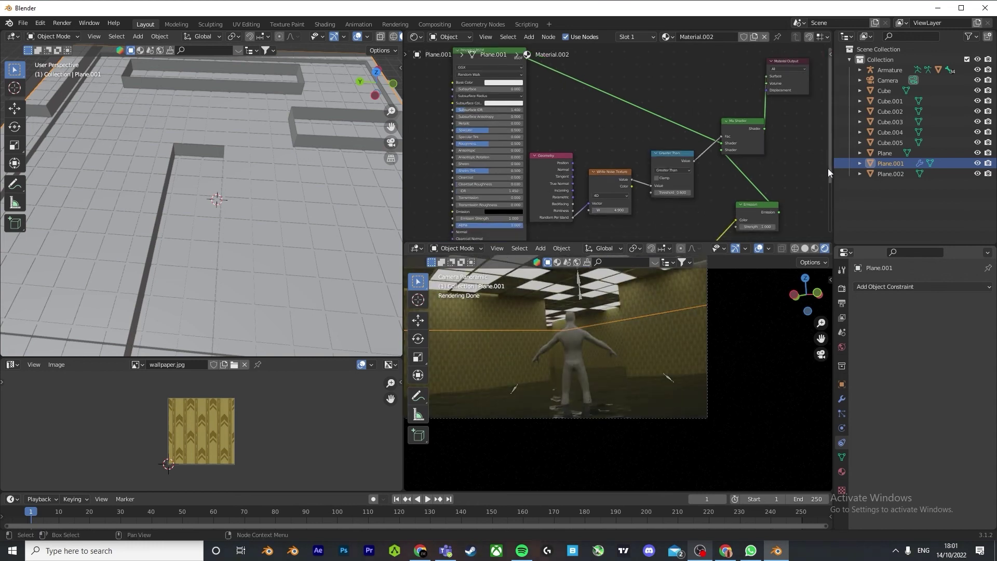
# Step: Set the ceiling's emission strength to 2.200 and tint its RGB light color slightly on the color wheel
pyautogui.moveTo(754, 227); pyautogui.dragTo(785, 227)
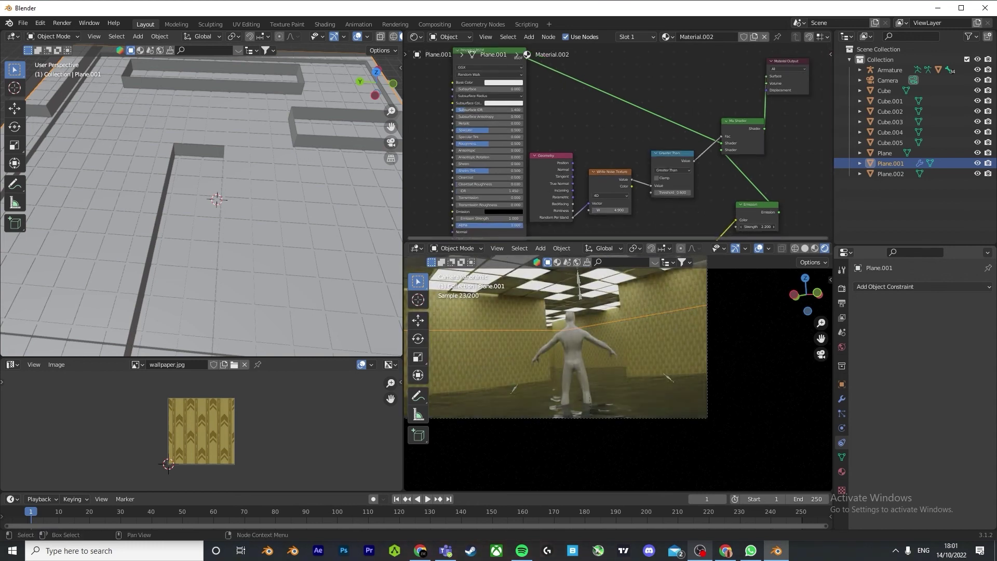
pyautogui.scroll(2, 559, 360)
pyautogui.scroll(1, 825, 146)
pyautogui.moveTo(826, 146); pyautogui.dragTo(824, 216)
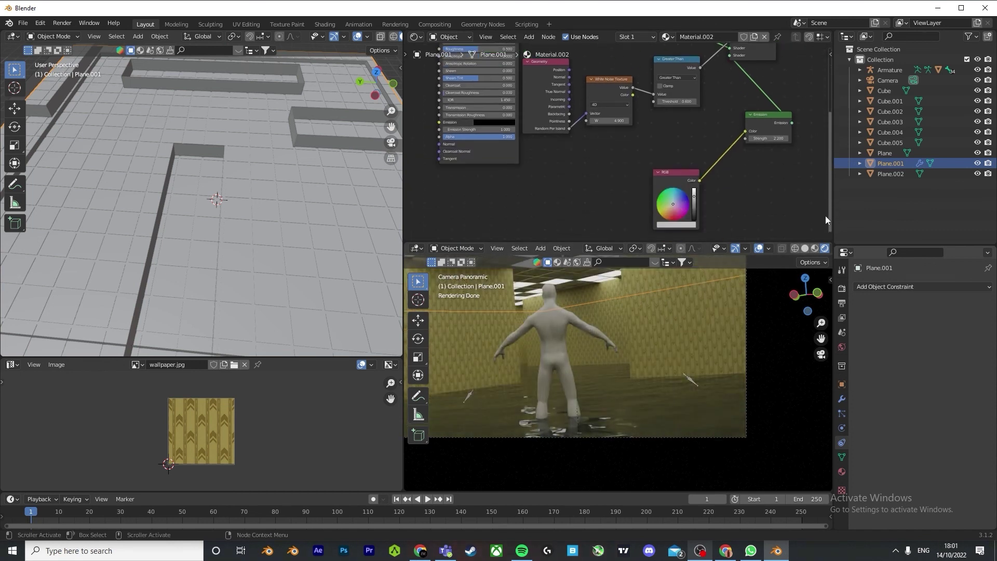
pyautogui.scroll(6, 703, 226)
pyautogui.click(702, 227)
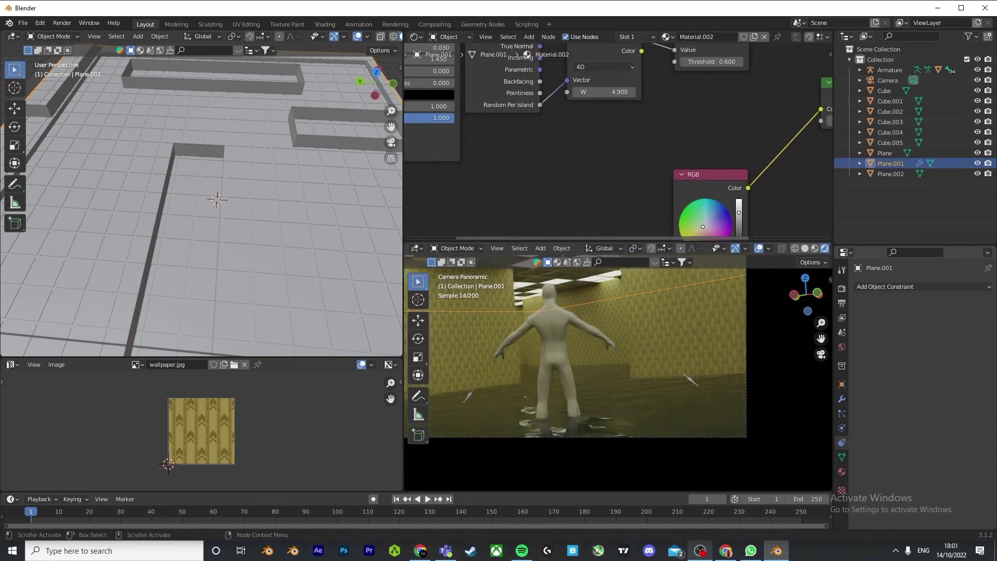
pyautogui.scroll(-3, 545, 333)
# Step: Delete the character mesh and its armature from the room
pyautogui.click(586, 344)
pyautogui.press('Delete')
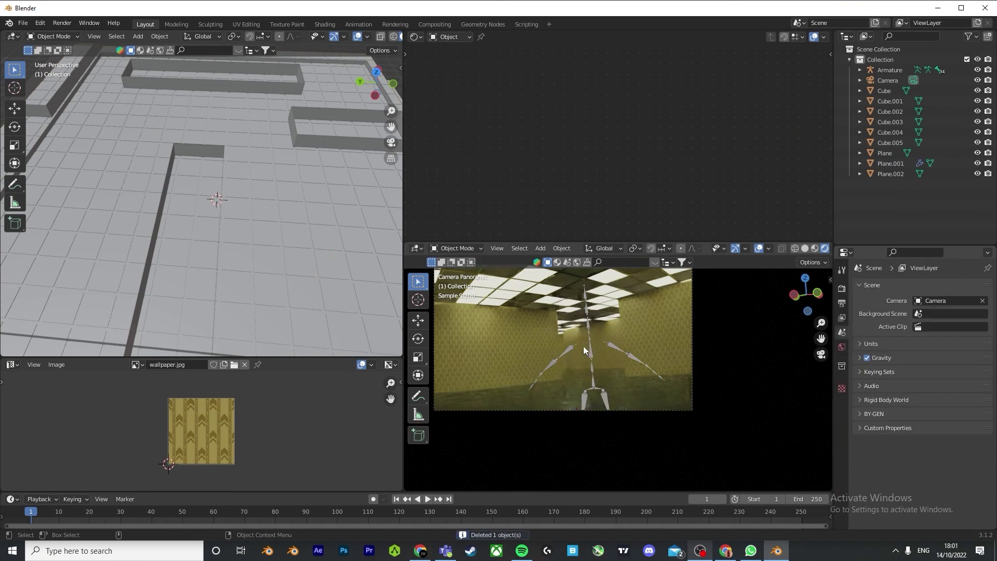
pyautogui.click(590, 347)
pyautogui.press('Delete')
pyautogui.scroll(1, 589, 348)
pyautogui.scroll(-1, 590, 348)
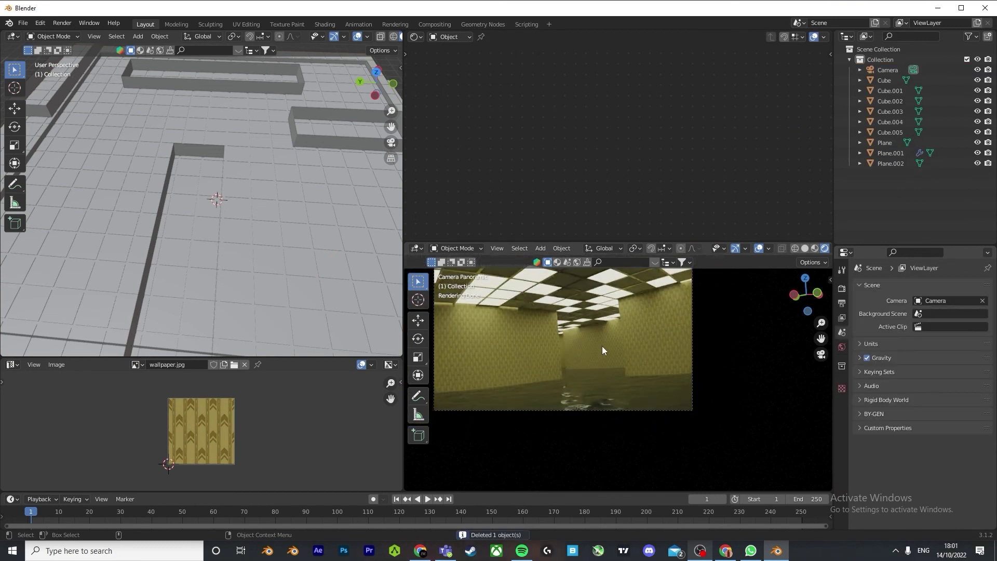
# Step: Slide the wall block named Cube slightly along the X axis in the camera view
pyautogui.scroll(-2, 596, 345)
pyautogui.click(596, 346)
pyautogui.press('g')
pyautogui.press('x')
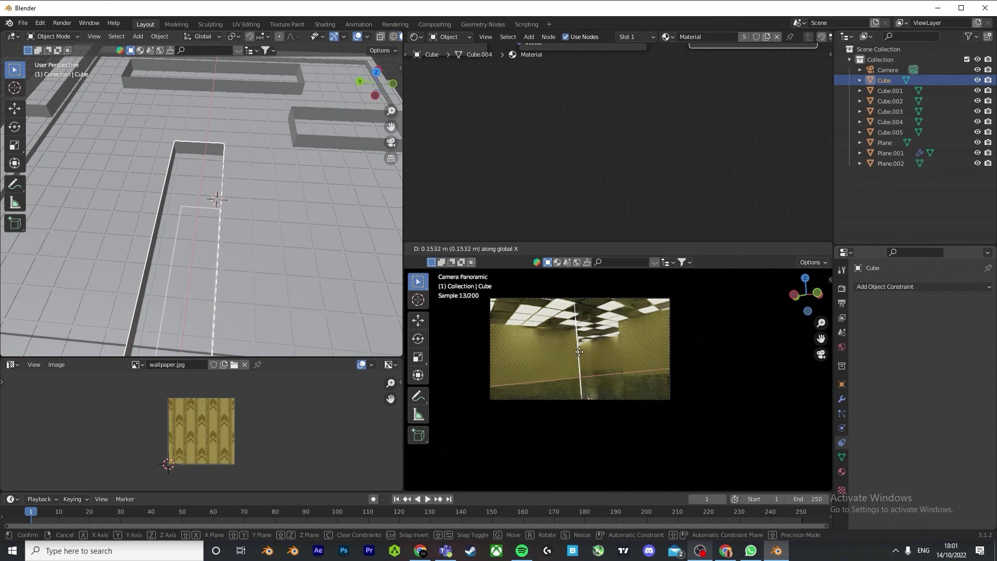
pyautogui.click(559, 356)
# Step: Render a still image of the empty flooded room from the camera
pyautogui.click(644, 351)
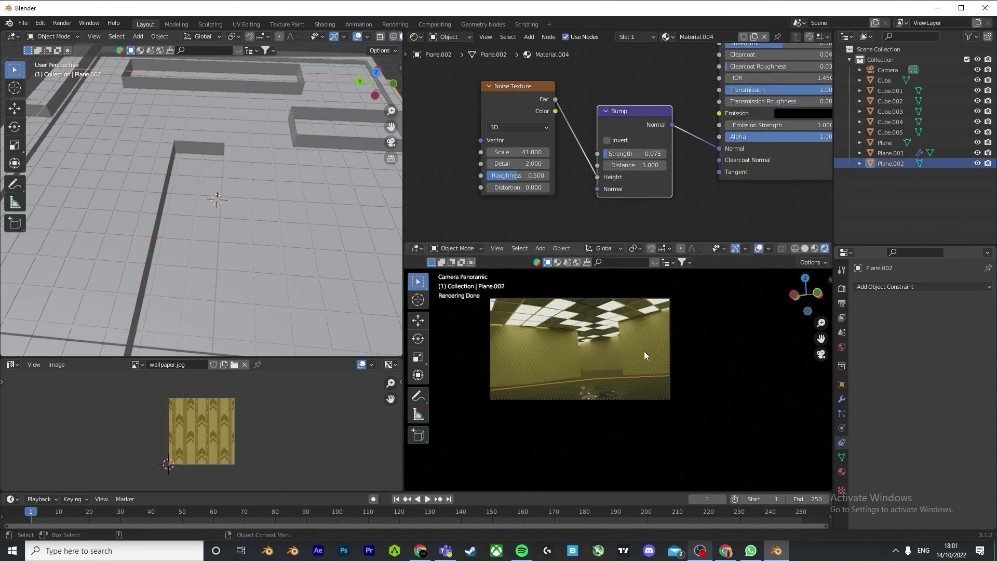
pyautogui.click(645, 375)
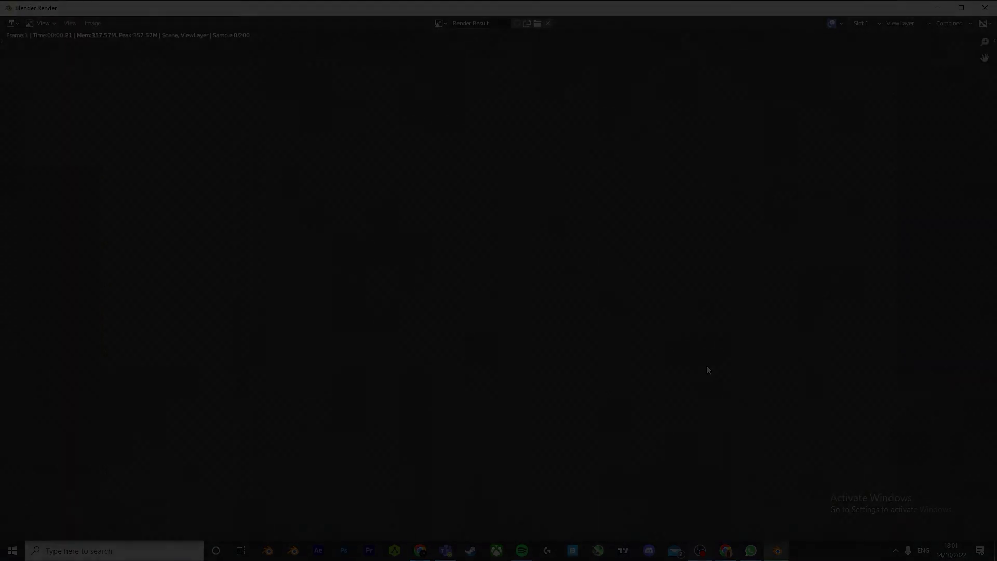
pyautogui.click(833, 45)
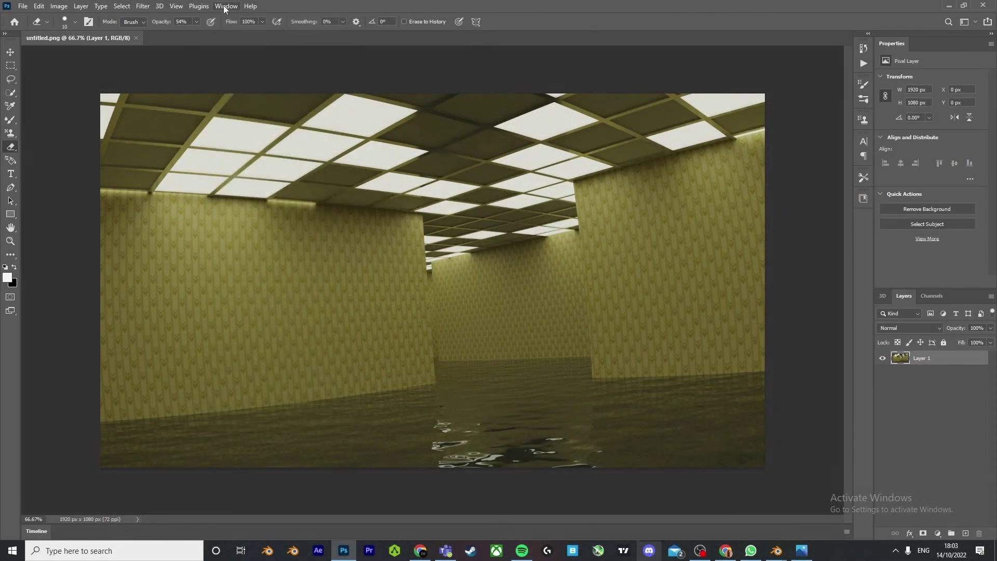
# Step: In Photoshop, open the Camera Raw Filter for the rendered image on Layer 1
pyautogui.click(224, 6)
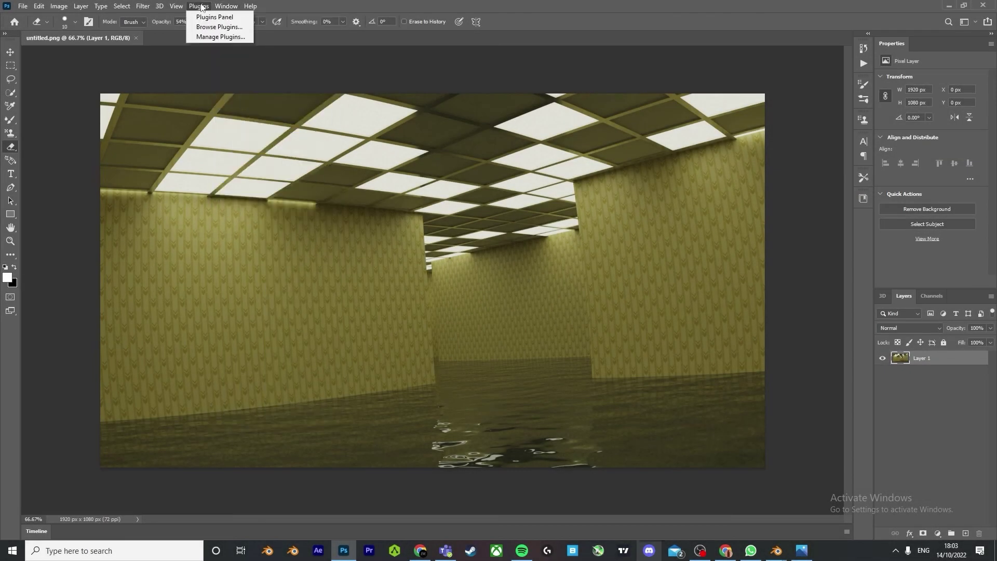
pyautogui.moveTo(142, 6)
pyautogui.click(187, 85)
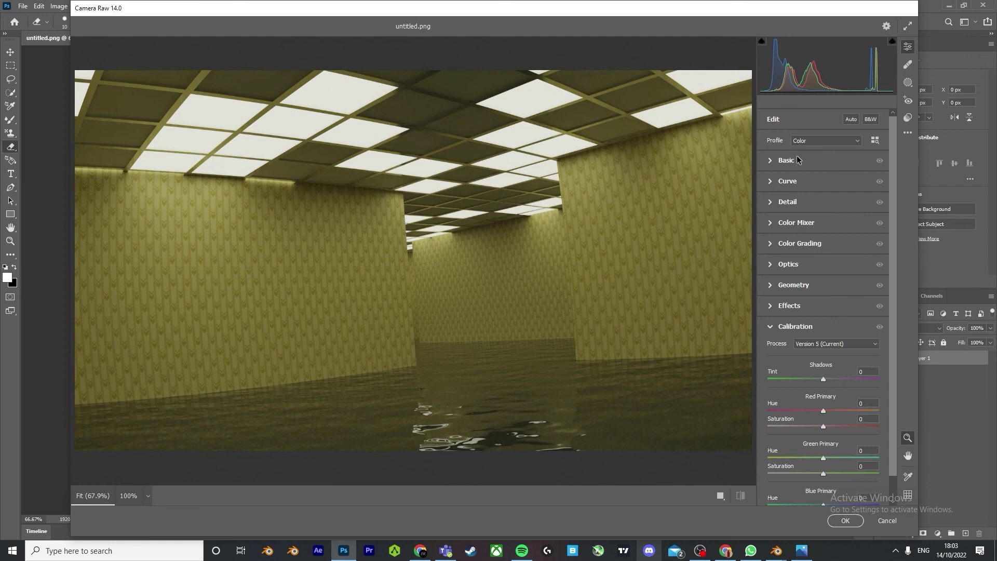
# Step: Set the Basic adjustments to exposure +0.30, contrast +6, shadows -10, whites +22 and blacks -11
pyautogui.click(798, 160)
pyautogui.moveTo(823, 243); pyautogui.dragTo(837, 303)
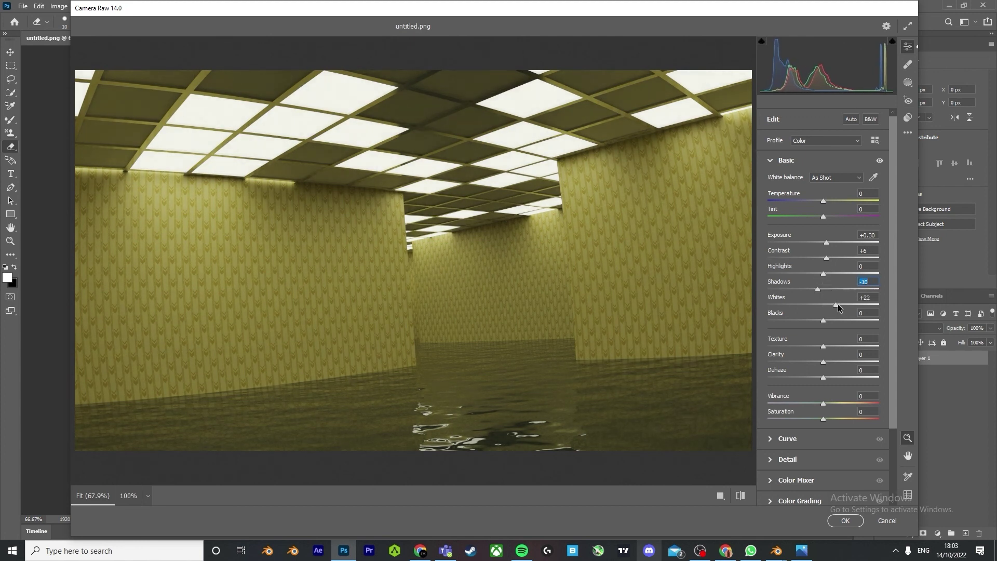
pyautogui.scroll(-2, 810, 337)
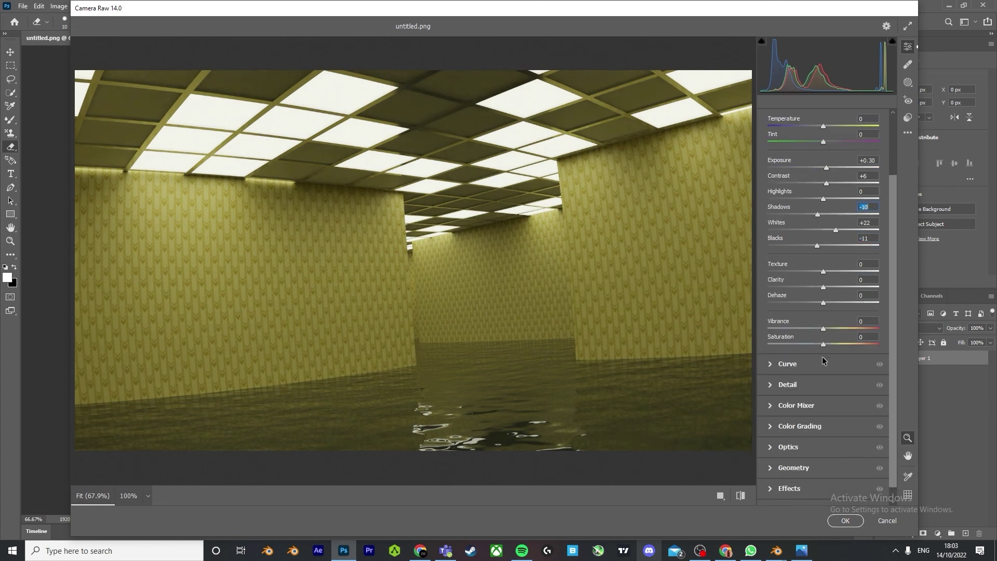
# Step: Adjust the parametric curve by lowering the shadows to -30 and raising the highlights slightly
pyautogui.click(793, 358)
pyautogui.moveTo(789, 302); pyautogui.dragTo(789, 308)
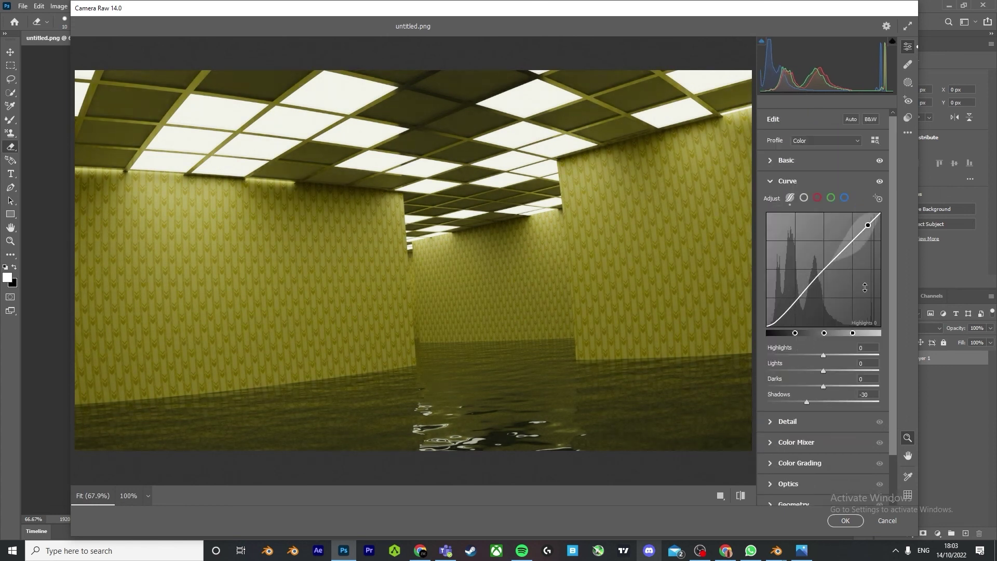
pyautogui.moveTo(866, 225); pyautogui.dragTo(866, 223)
# Step: Color grade the image with a faint orange tint in the shadows and a subtle blue tint in the midtones
pyautogui.scroll(-2, 827, 351)
pyautogui.click(783, 375)
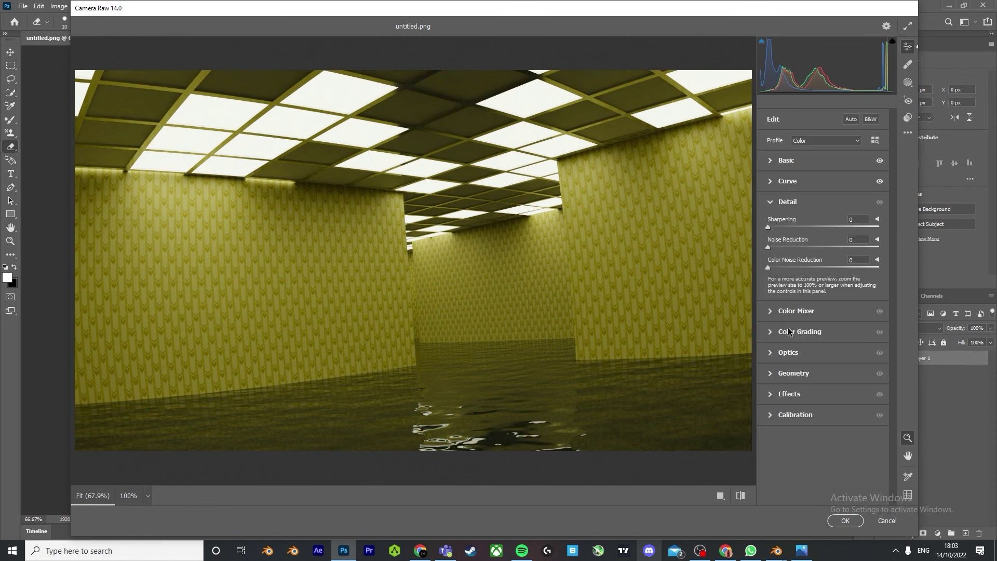
pyautogui.click(797, 346)
pyautogui.click(793, 412)
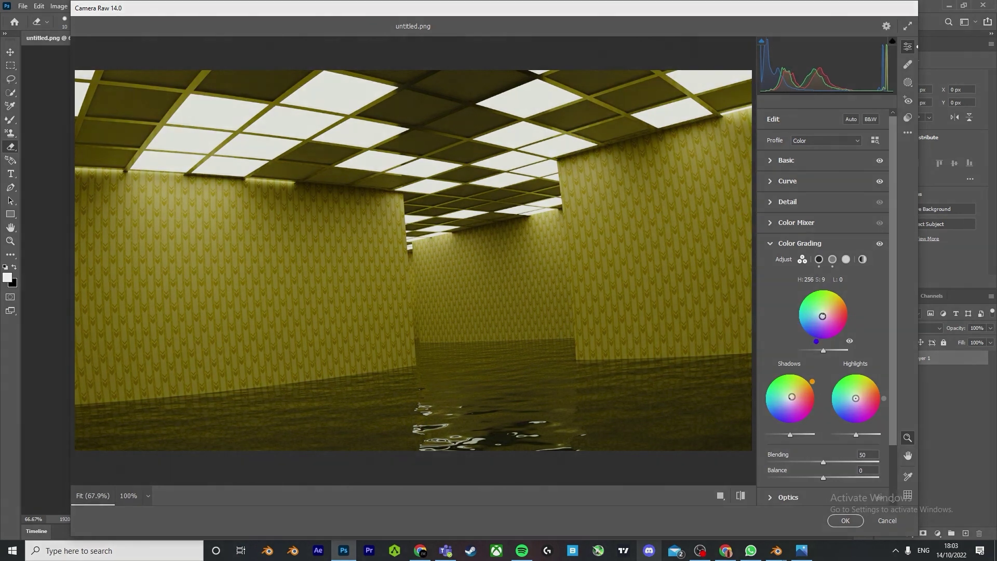
pyautogui.moveTo(822, 316); pyautogui.dragTo(822, 315)
pyautogui.scroll(-3, 849, 384)
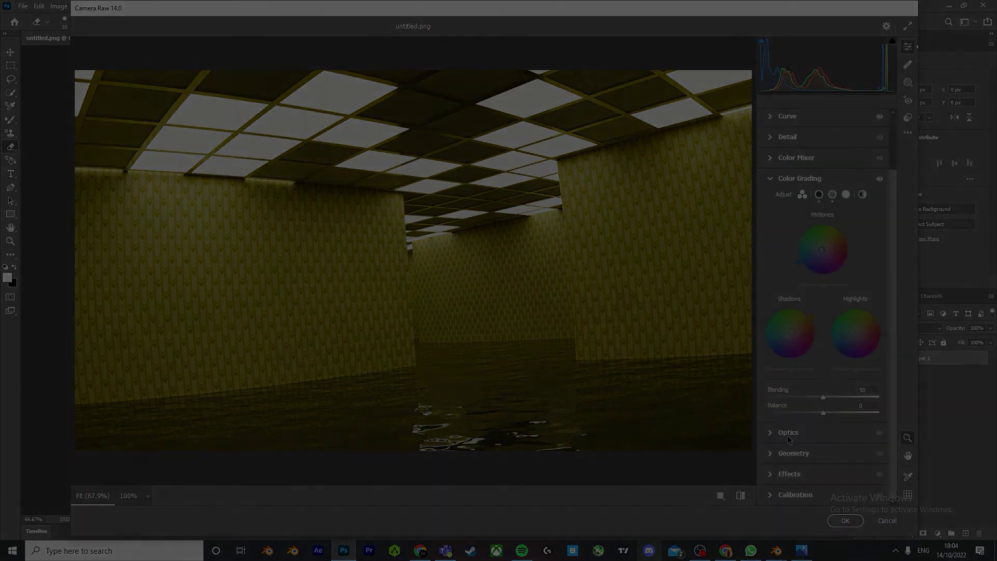
# Step: Go through the remaining adjustment groups after Color Grading and open the Calibration settings
pyautogui.click(817, 434)
pyautogui.click(794, 356)
pyautogui.click(789, 367)
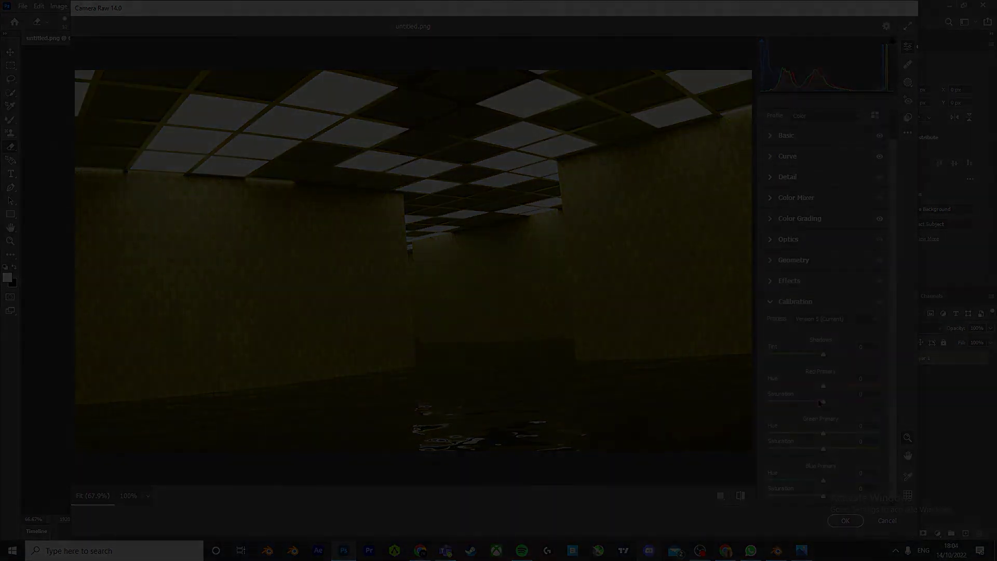